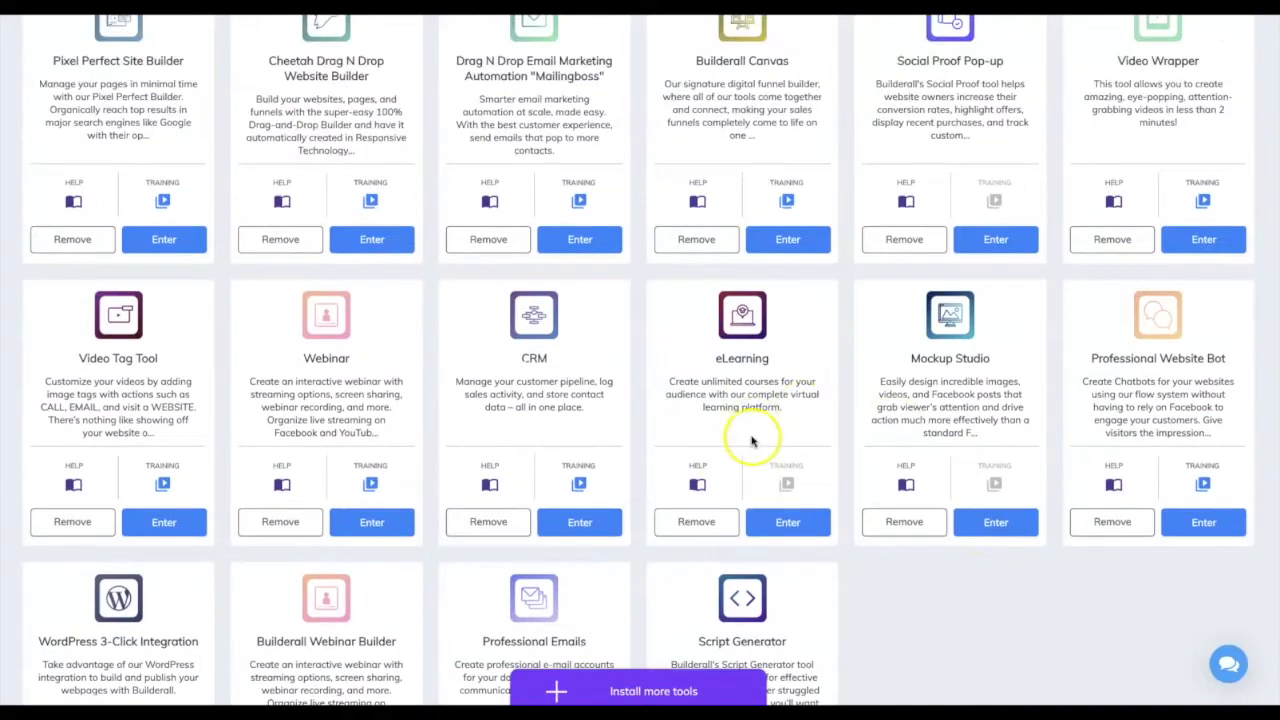
Step: Enter the Cheetah Drag N Drop Website Builder and open the published Cheetah Practice site for editing
scroll(755, 432, "up", 2)
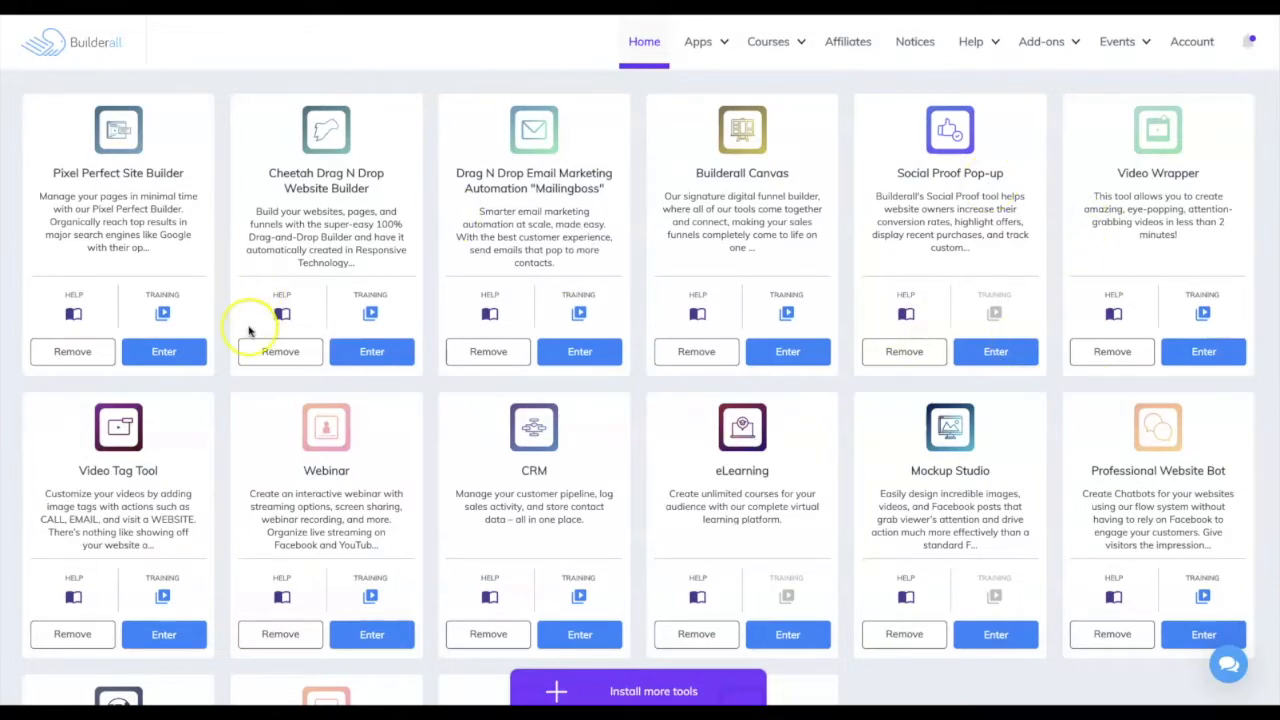
left_click(378, 352)
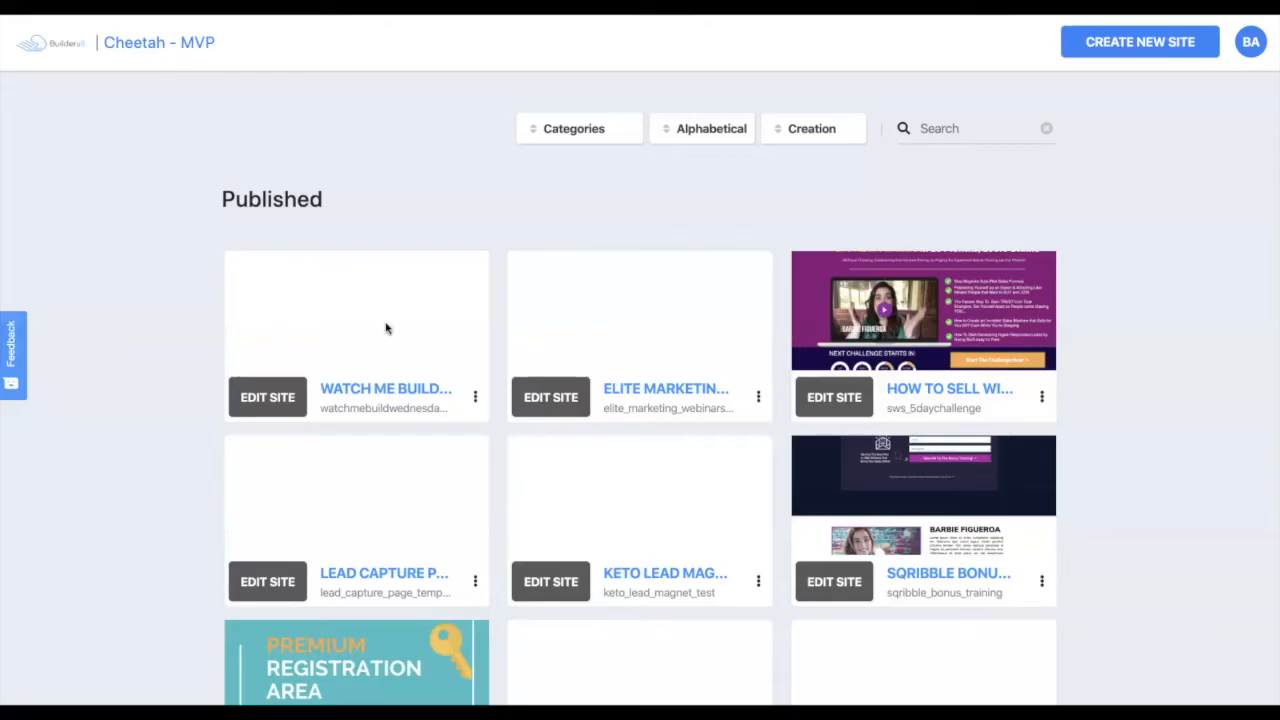
scroll(386, 328, "down", 4)
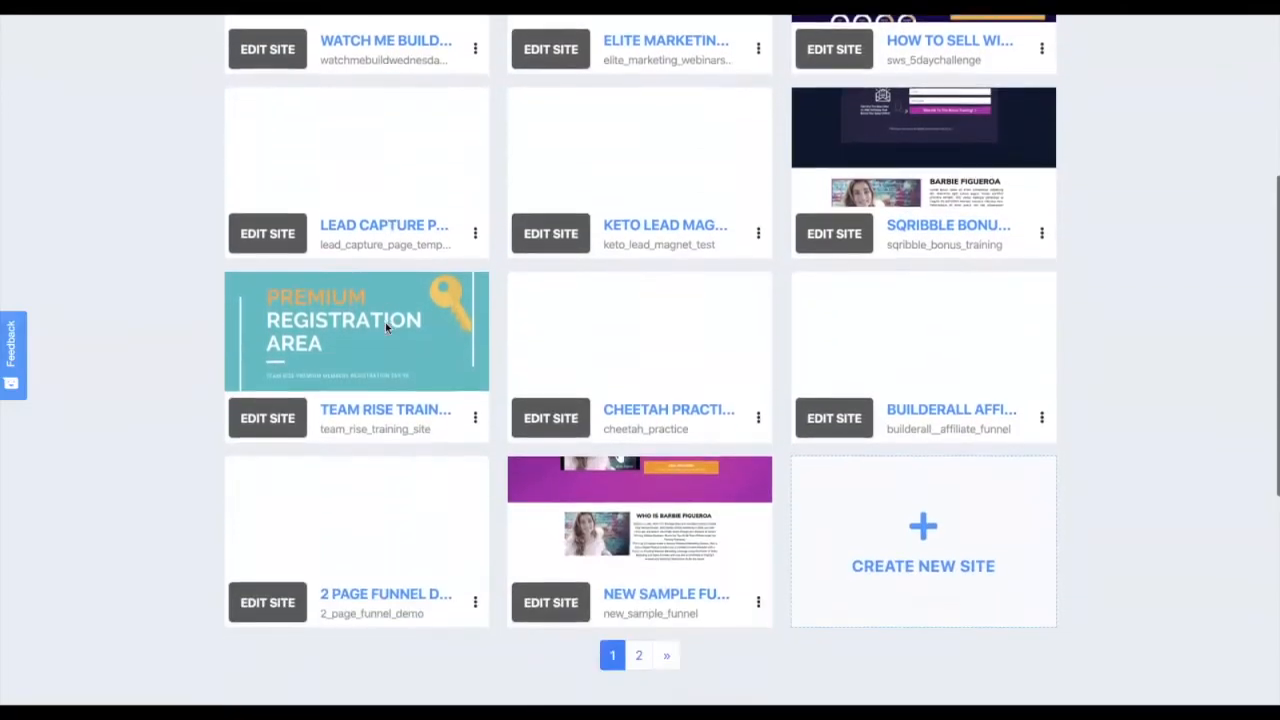
scroll(385, 322, "down", 1)
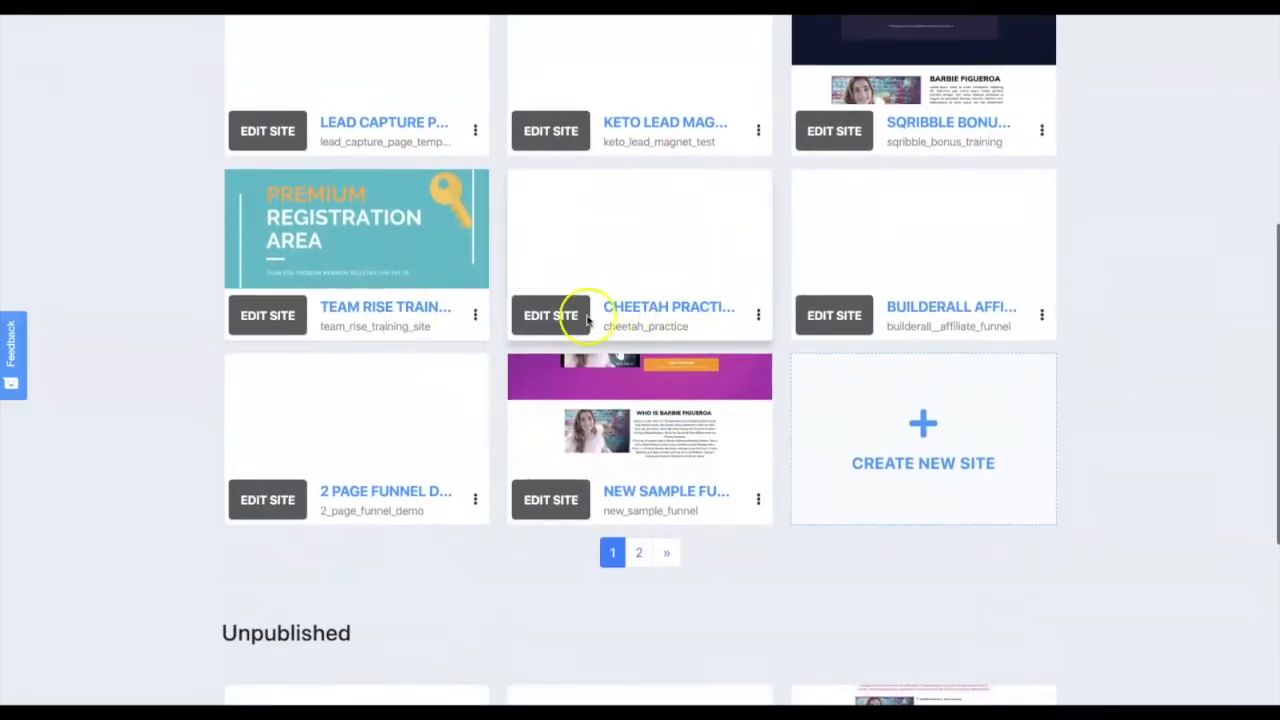
left_click(549, 316)
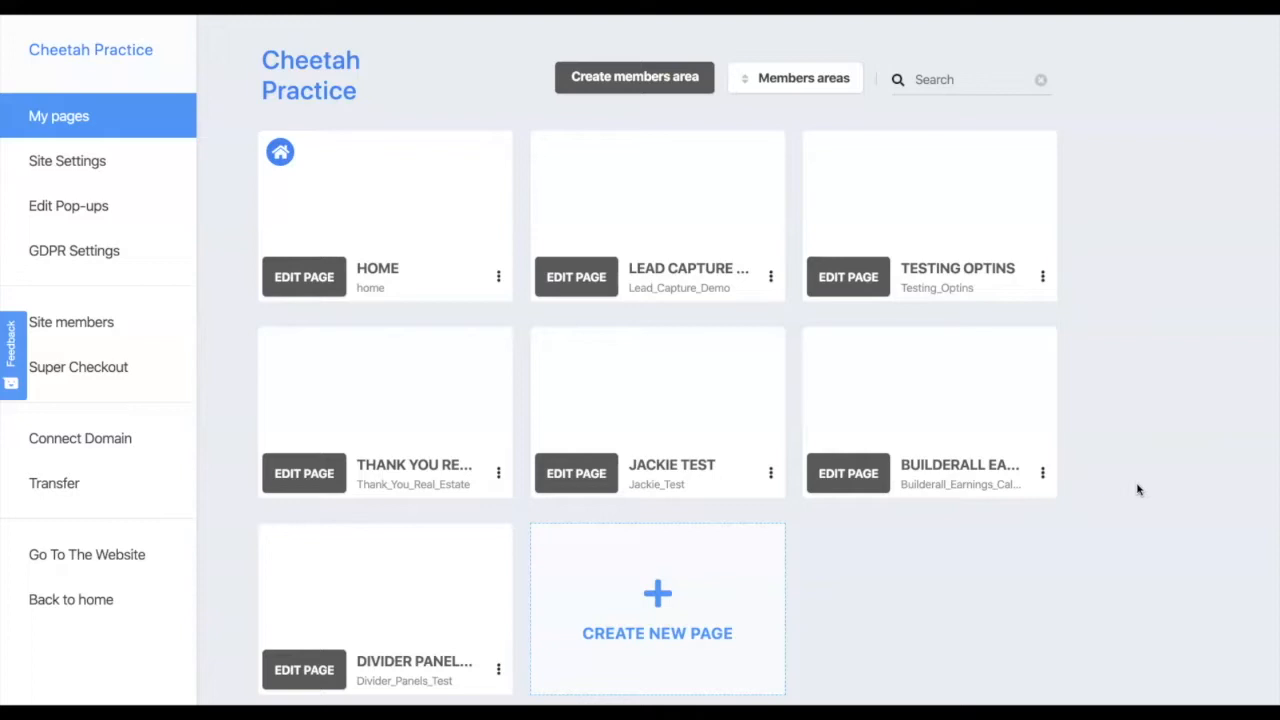
Step: Open the Divider Panels Test page in the page editor and skip the introductory tour
left_click(962, 597)
left_click(305, 676)
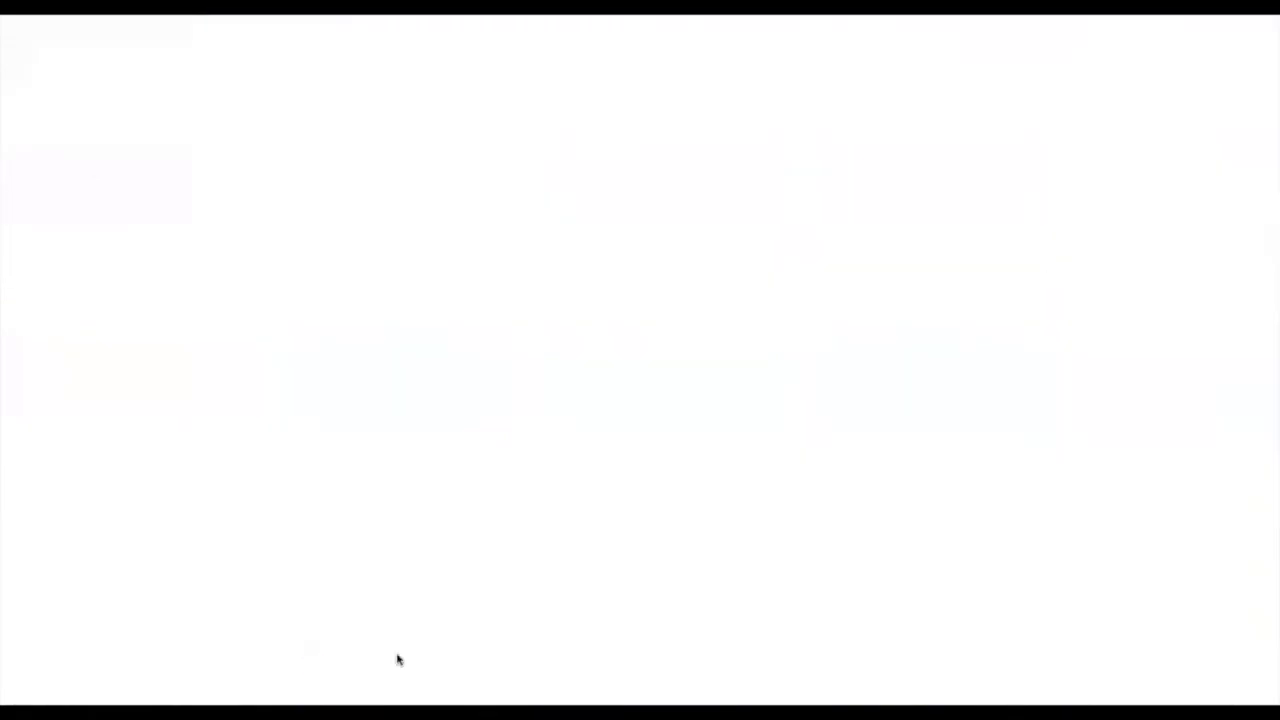
left_click(980, 534)
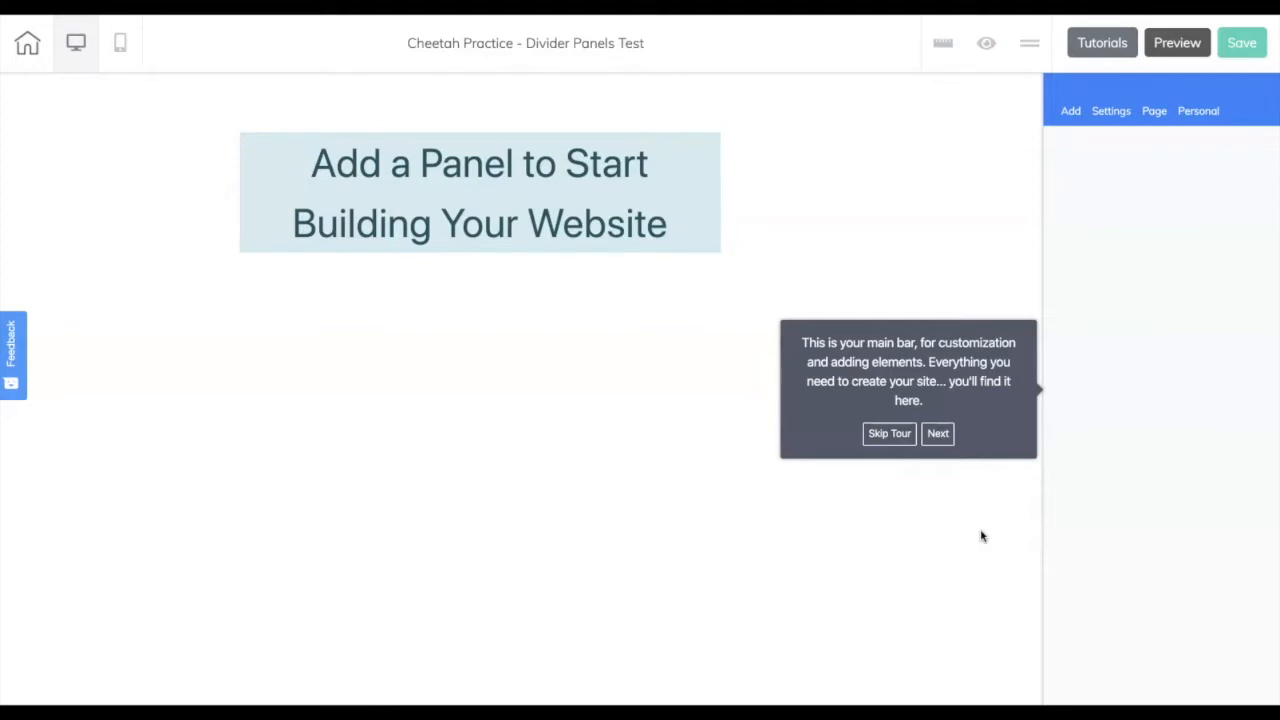
left_click(897, 445)
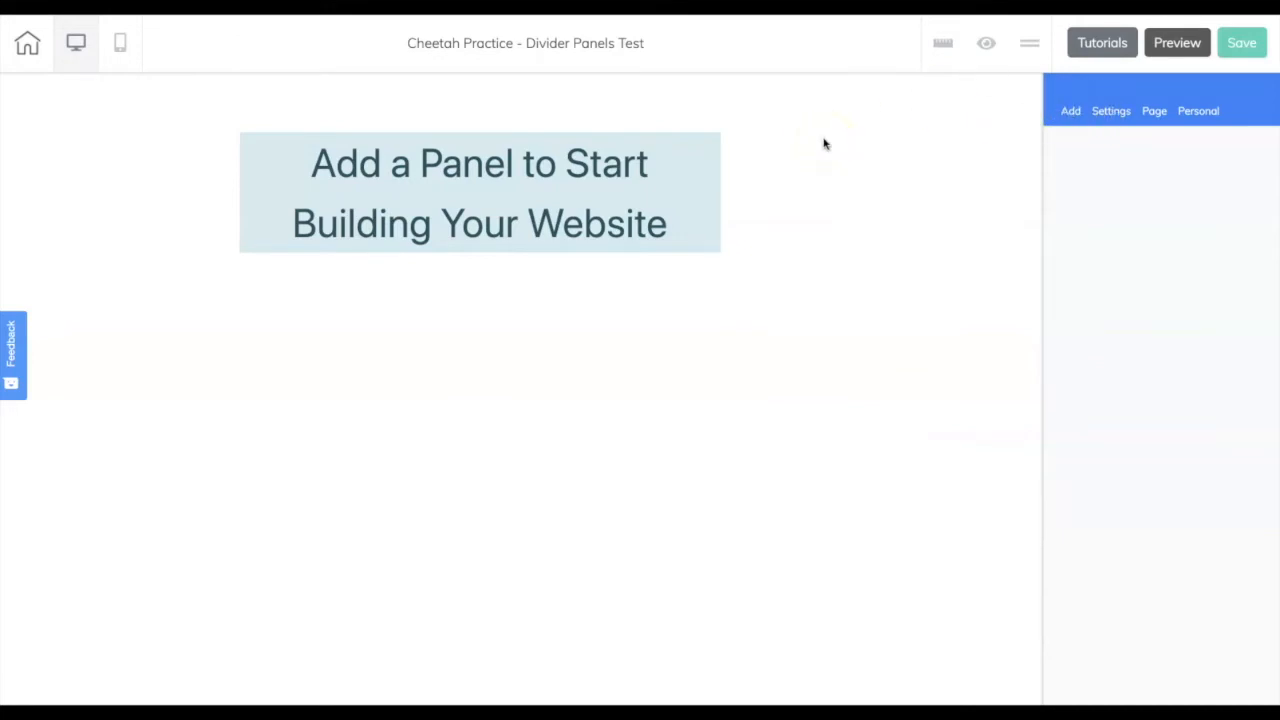
Step: Add a blank panel to the empty page
left_click(1070, 111)
left_click(1082, 190)
left_click(1107, 245)
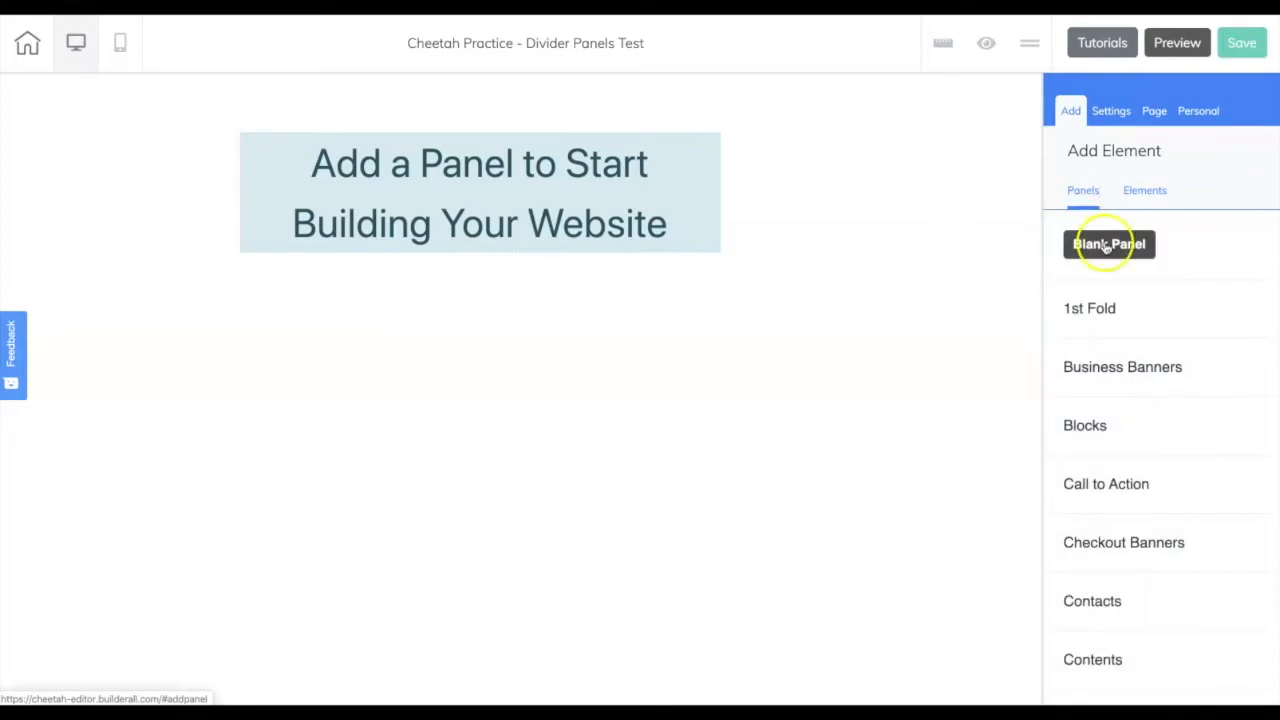
Step: Apply the dark orange-red user image named 1 as the panel's background and set the panel's height to 522
left_click(930, 172)
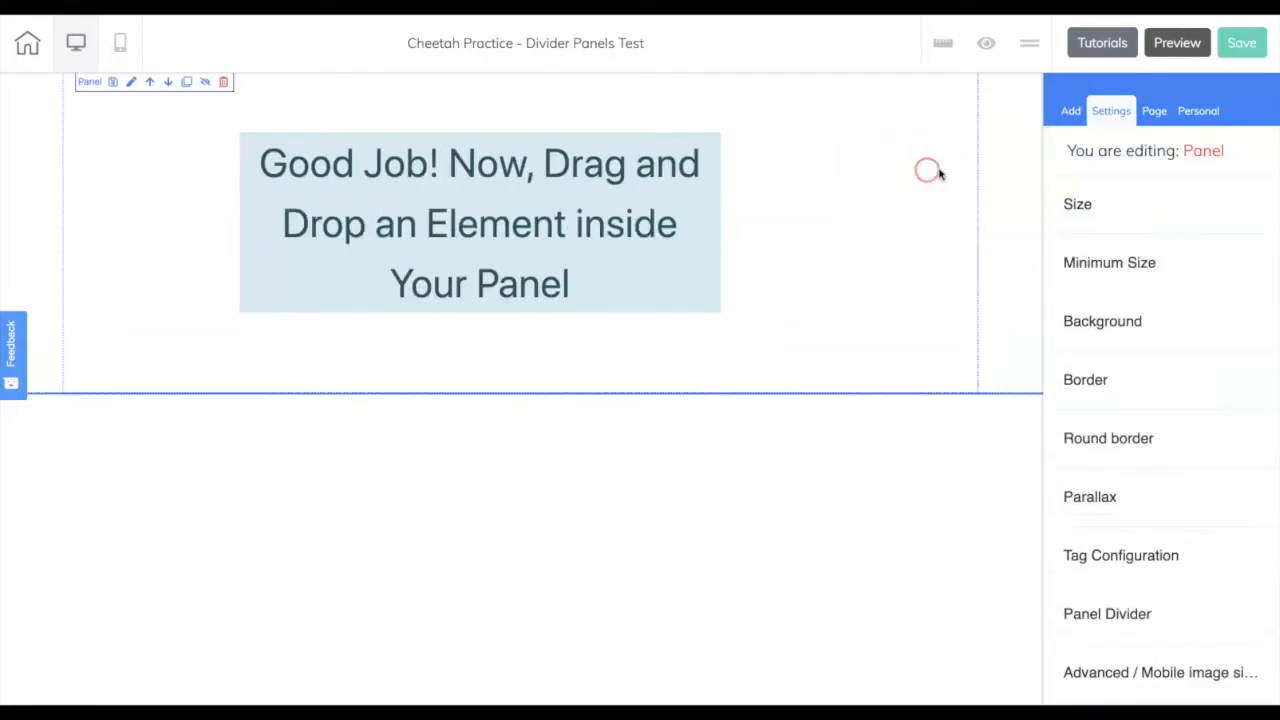
left_click(1086, 322)
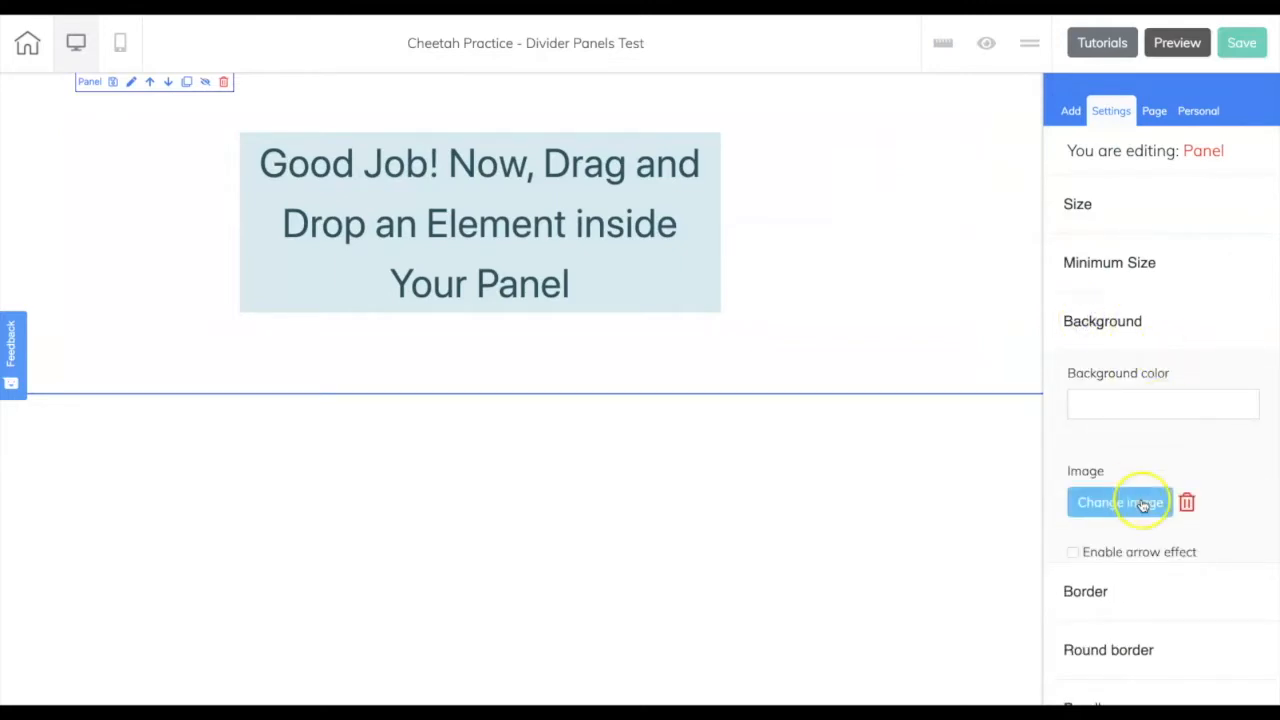
left_click(1120, 502)
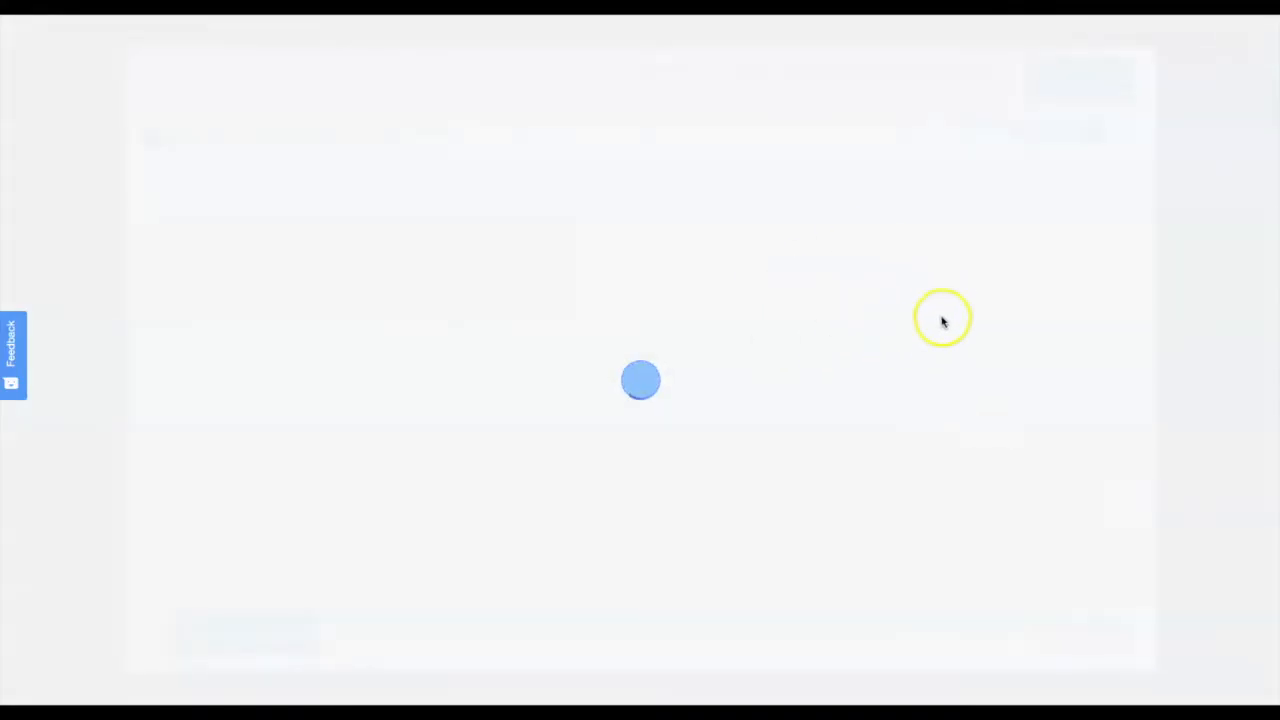
scroll(960, 332, "down", 2)
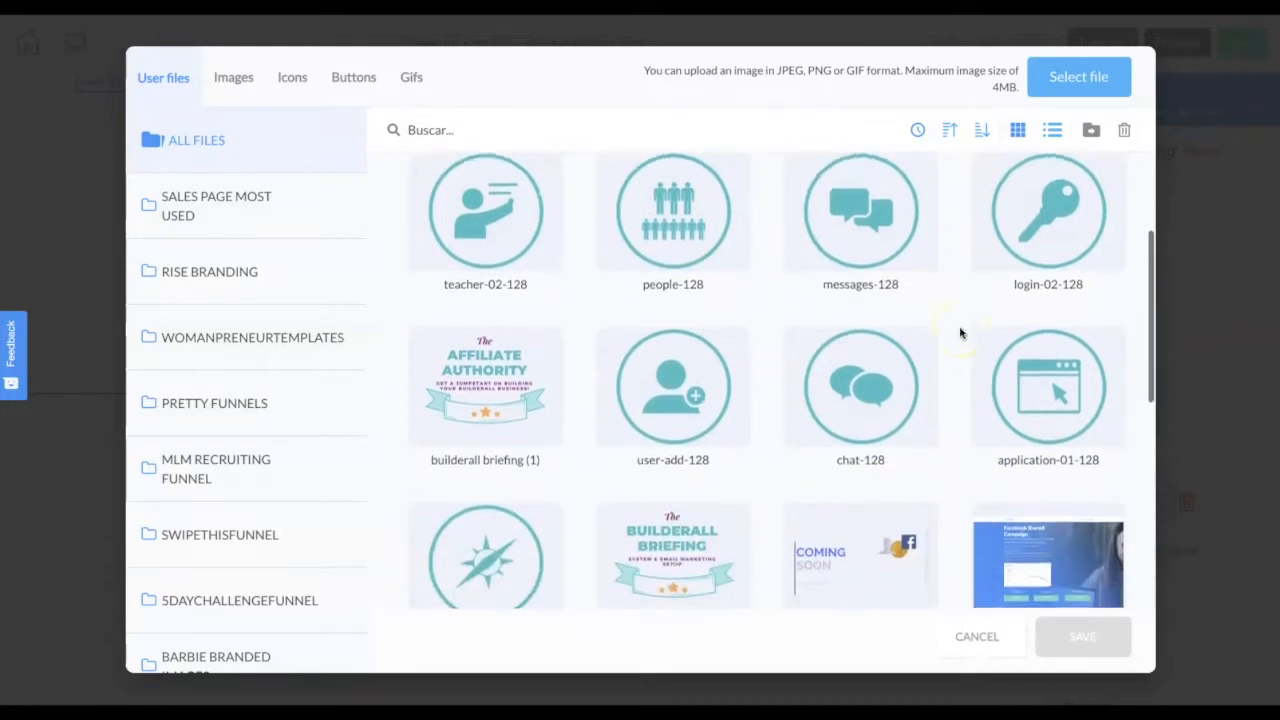
scroll(960, 332, "down", 8)
mouse_move(737, 323)
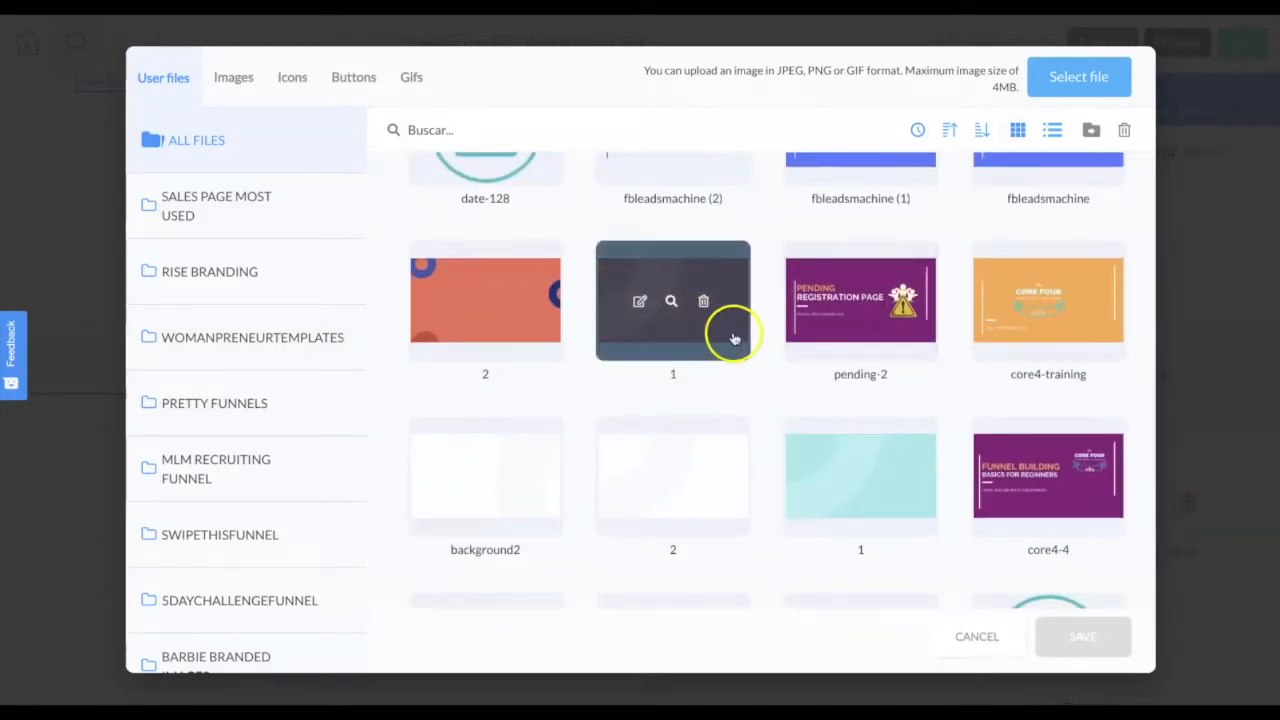
left_click(735, 338)
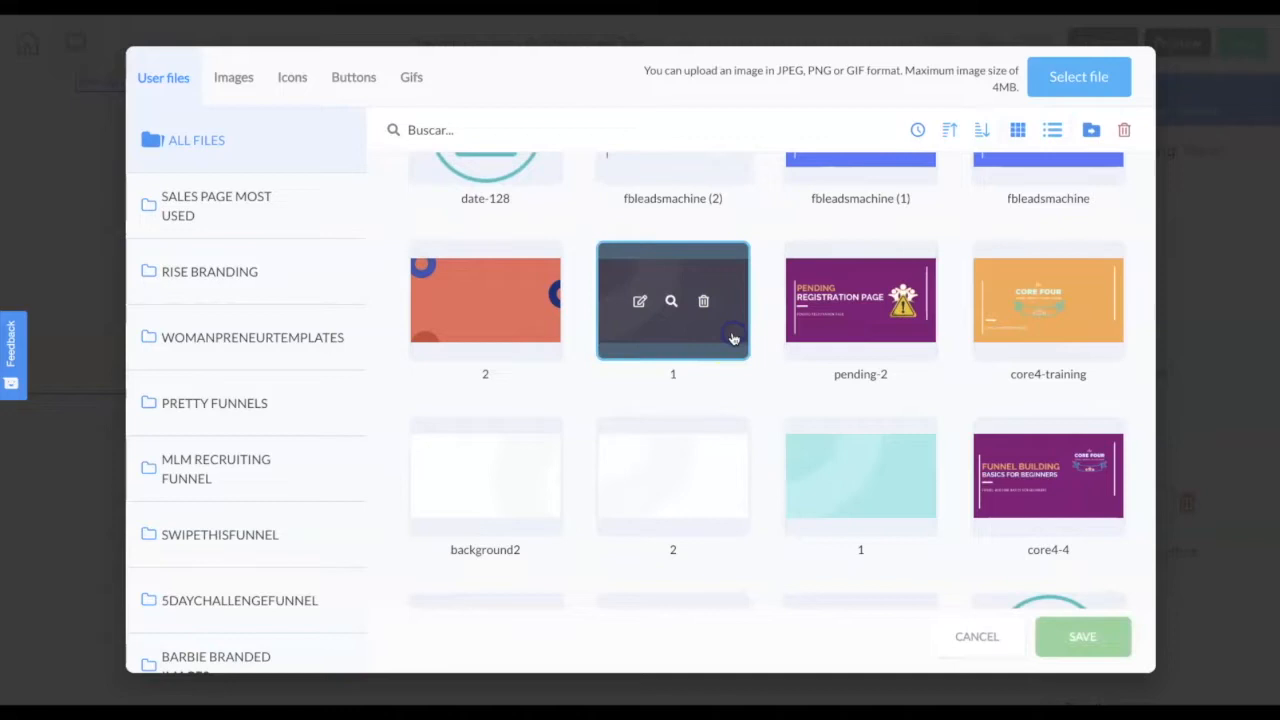
left_click(1087, 643)
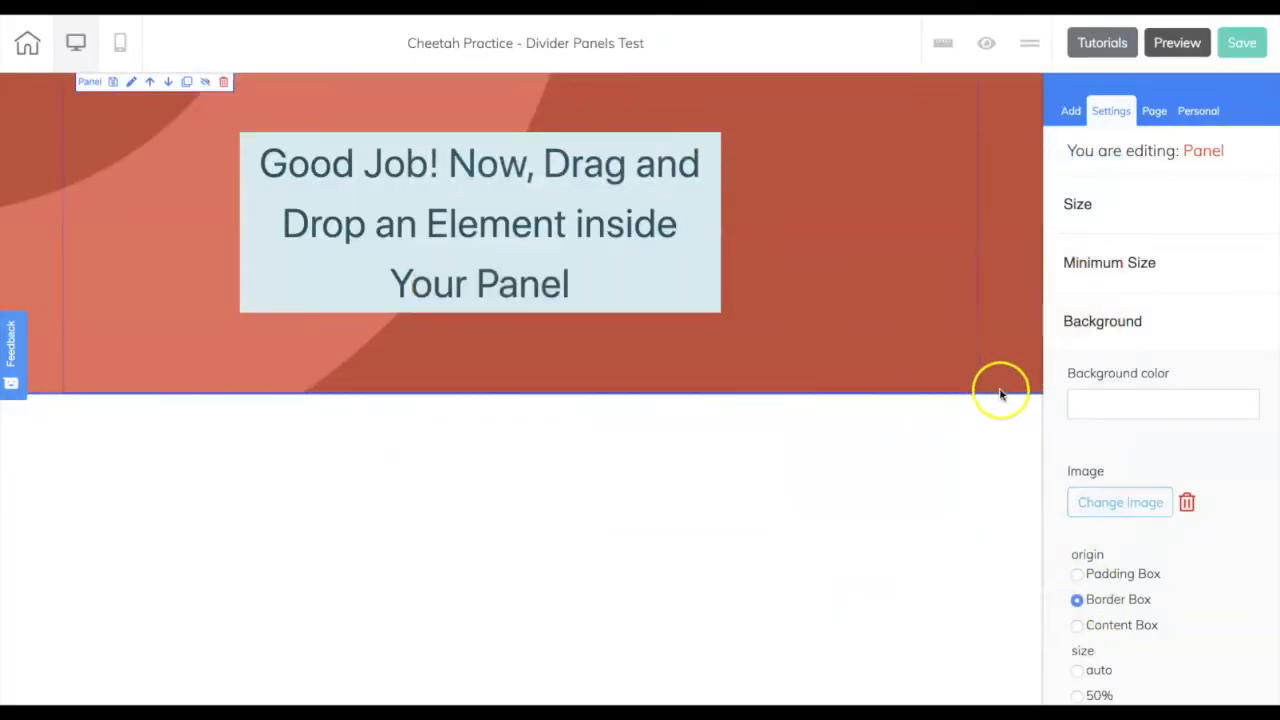
left_click(1077, 203)
left_click_drag(1103, 282, 1109, 279)
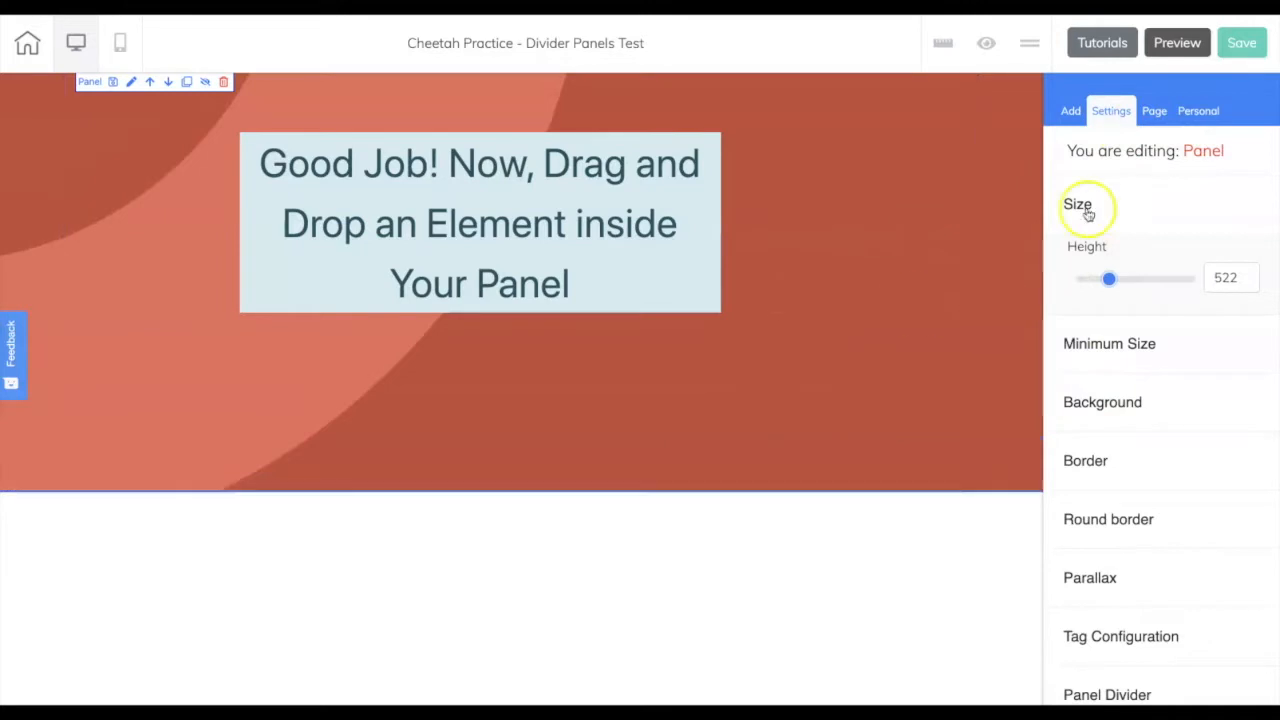
Step: Add a filled light grey box element to the panel and enlarge it across the panel's middle
left_click(1068, 117)
left_click(1160, 200)
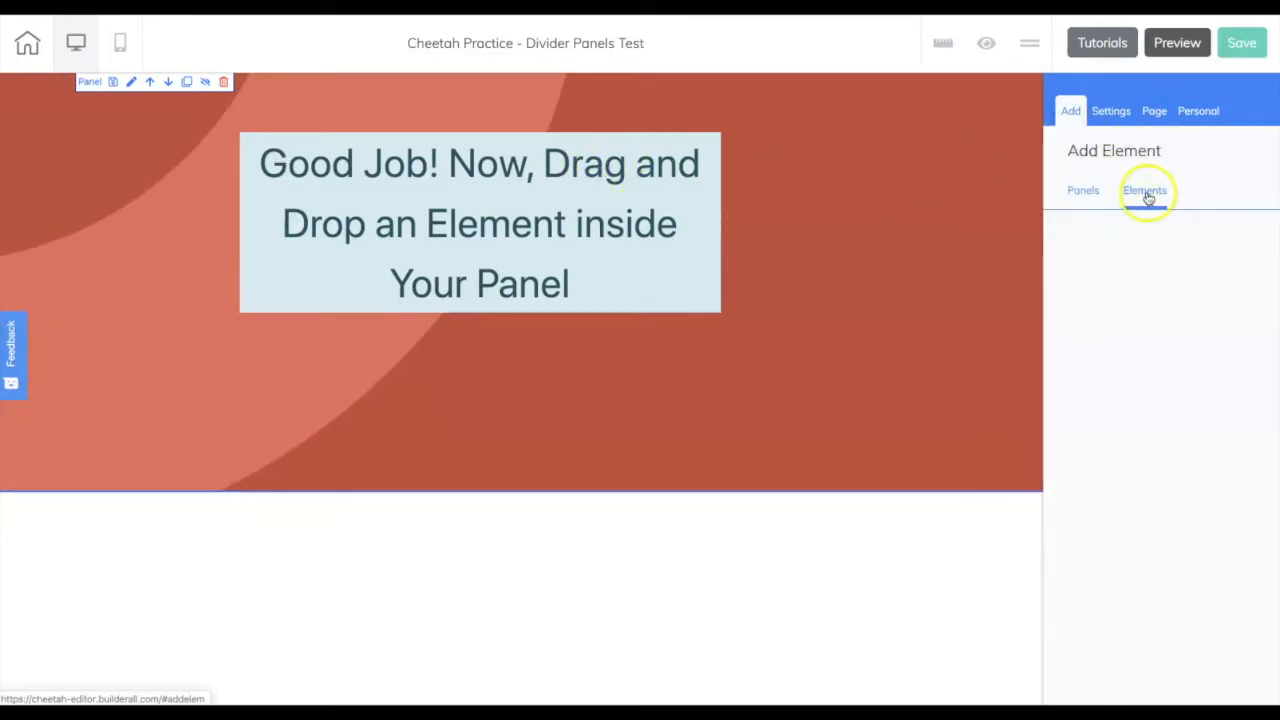
left_click_drag(1115, 390, 551, 237)
left_click(1132, 398)
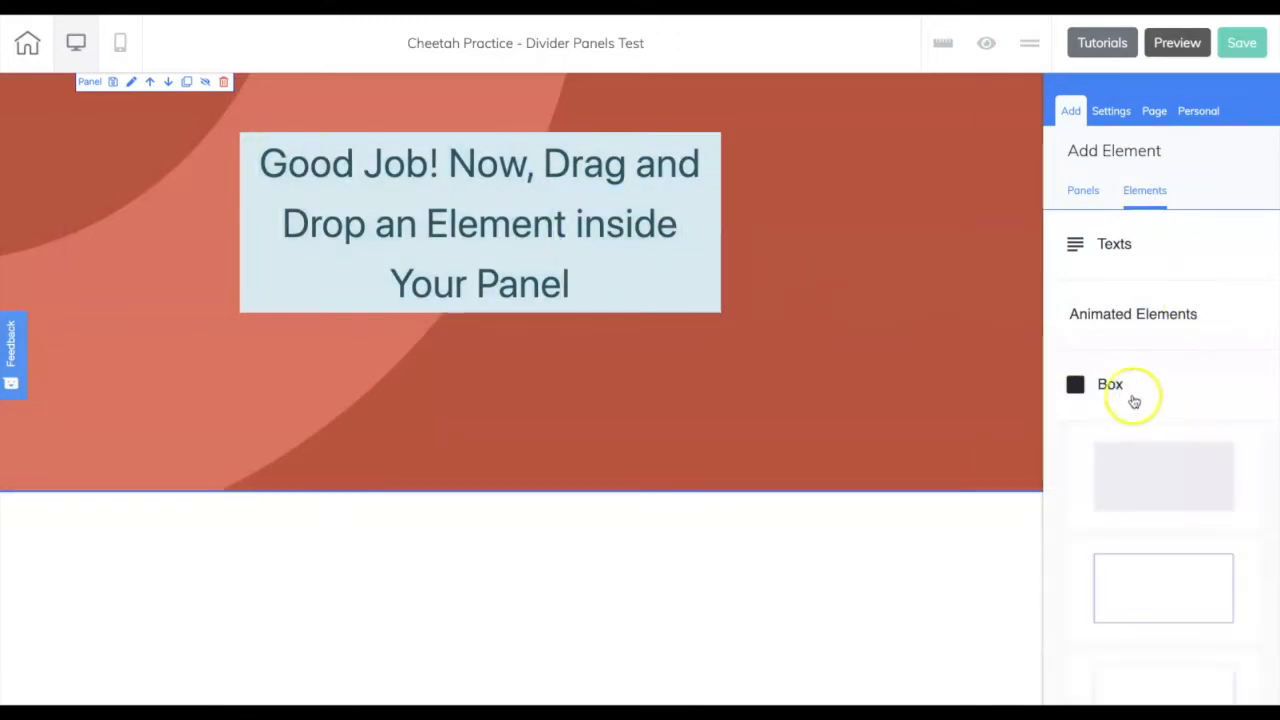
left_click_drag(1154, 486, 660, 355)
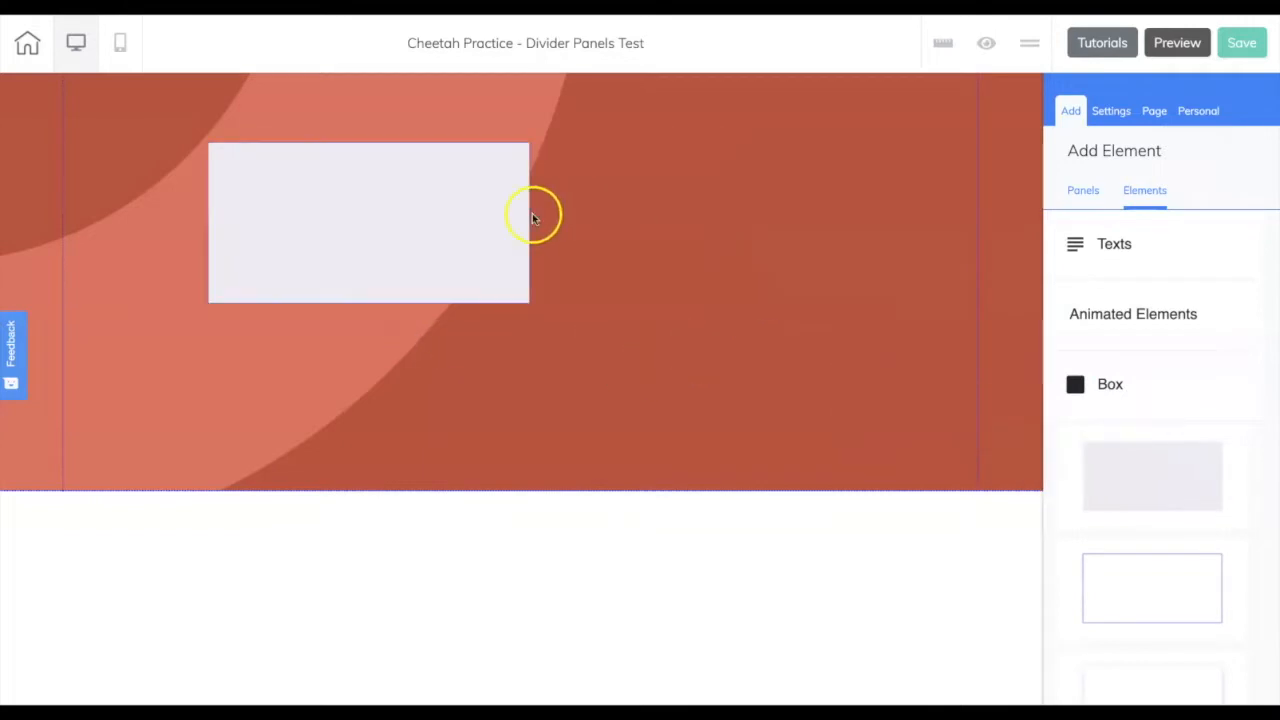
left_click(425, 221)
left_click_drag(527, 302, 855, 385)
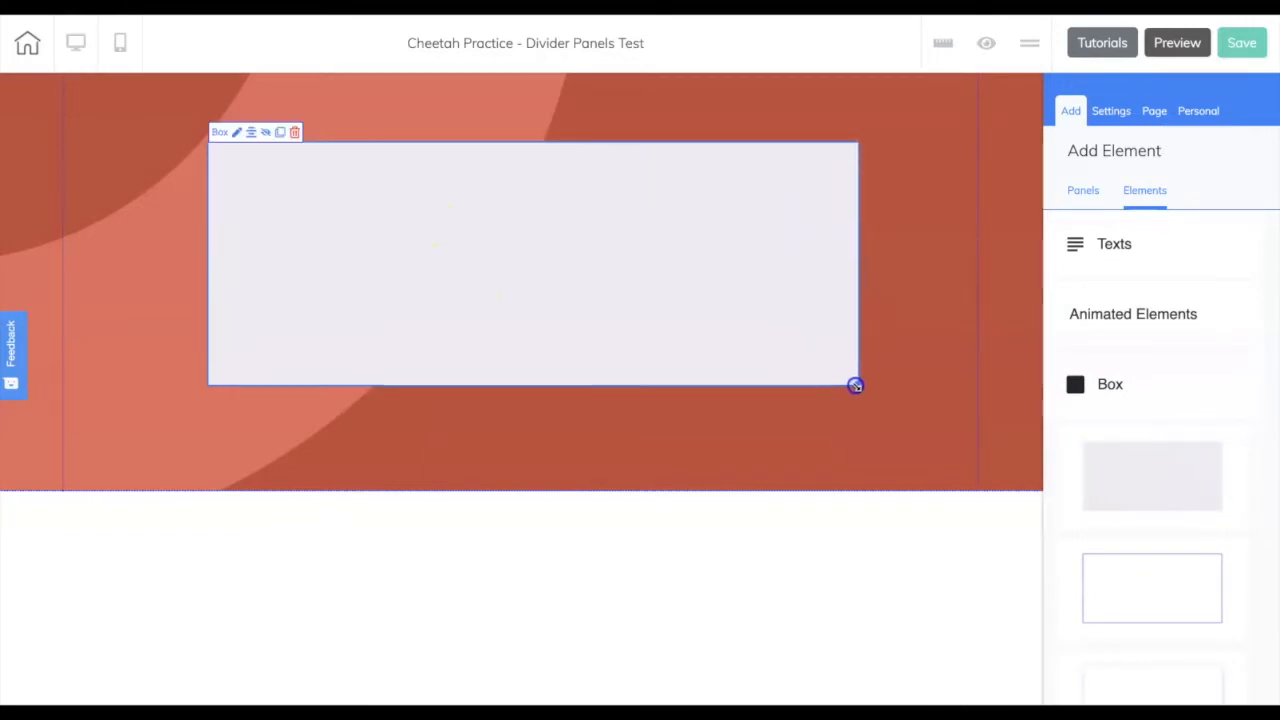
left_click(1079, 195)
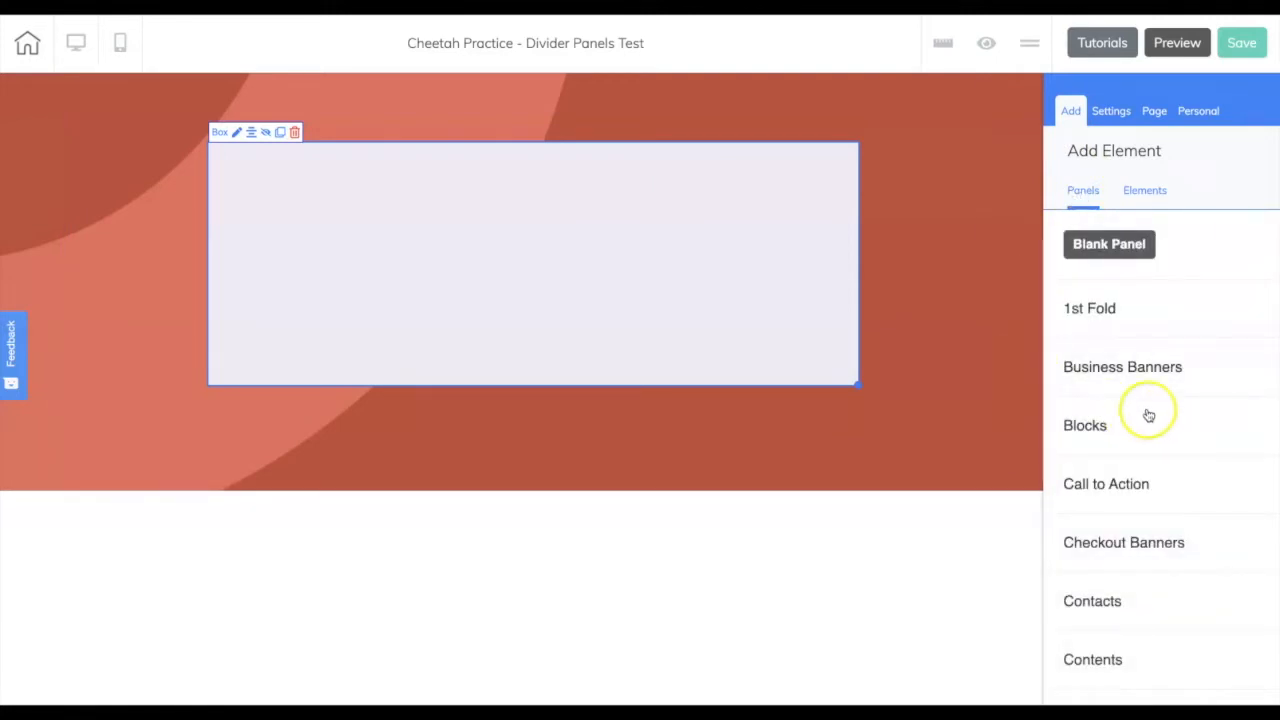
scroll(1146, 411, "down", 3)
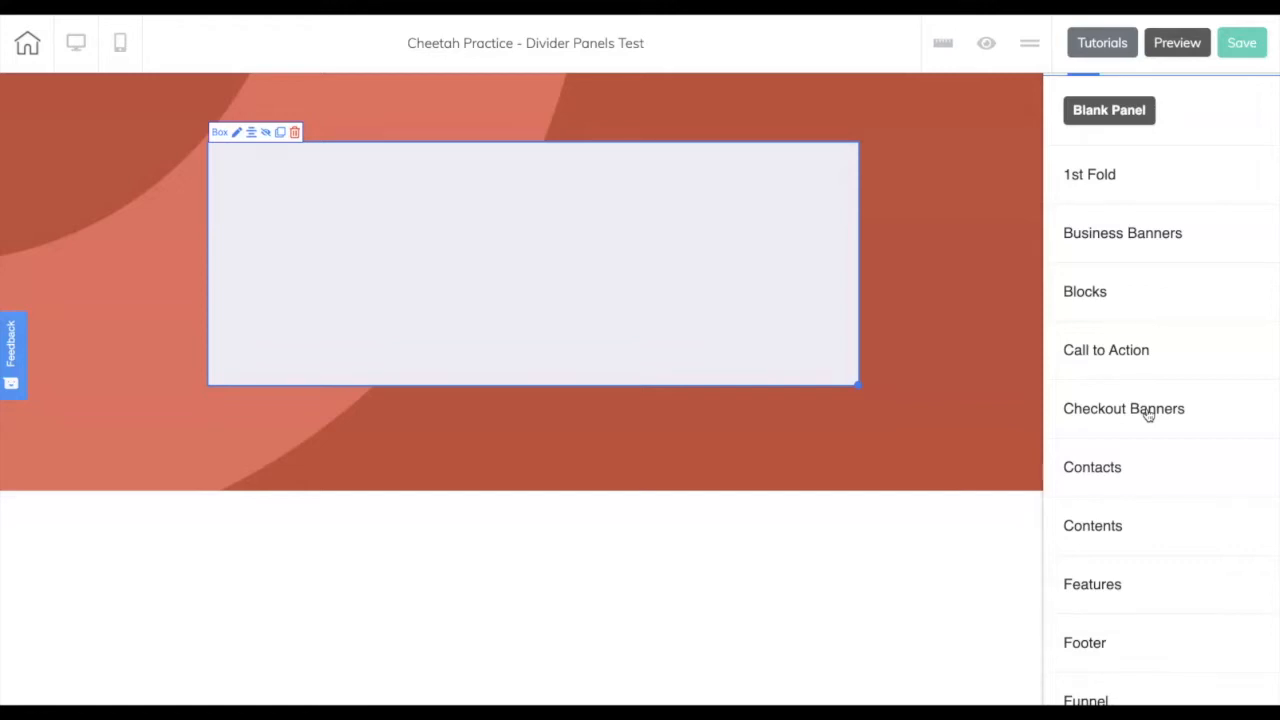
left_click(1147, 426)
scroll(1147, 435, "down", 6)
scroll(1147, 435, "up", 6)
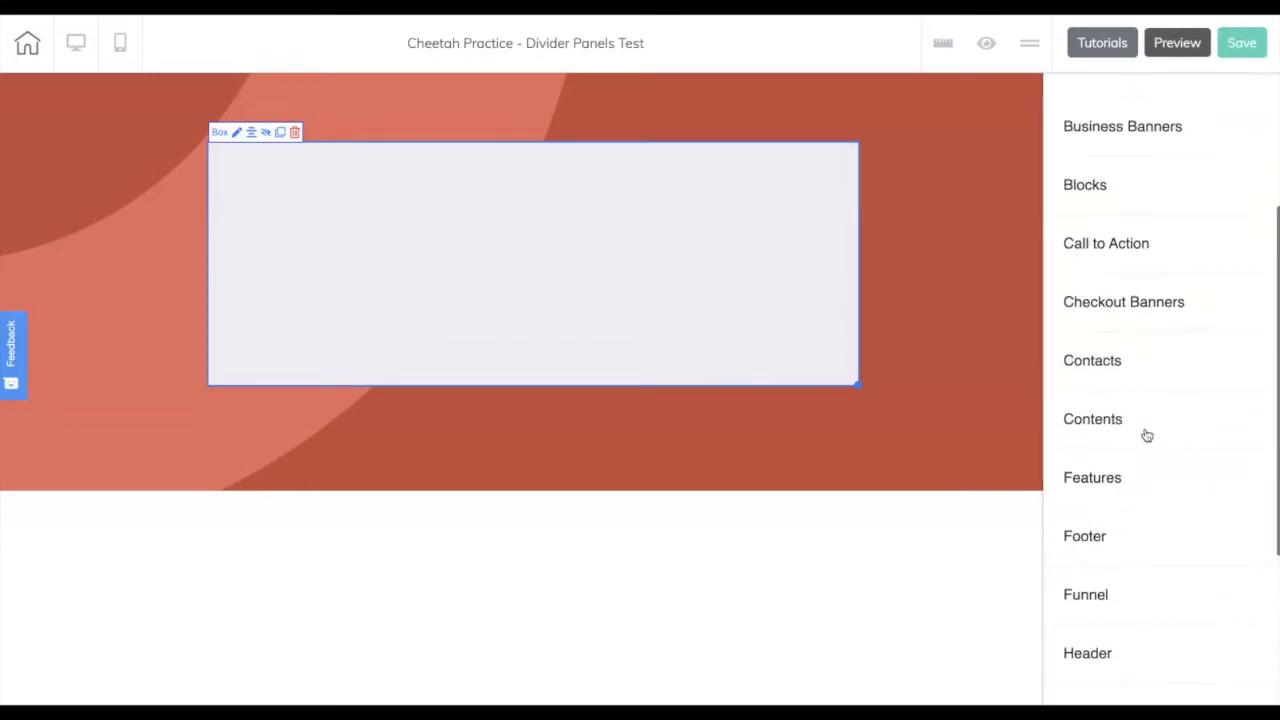
Step: Activate the Panel Divider on the orange-red panel and set its effect to Drip Up
left_click(939, 396)
scroll(1161, 519, "down", 1)
left_click(1128, 615)
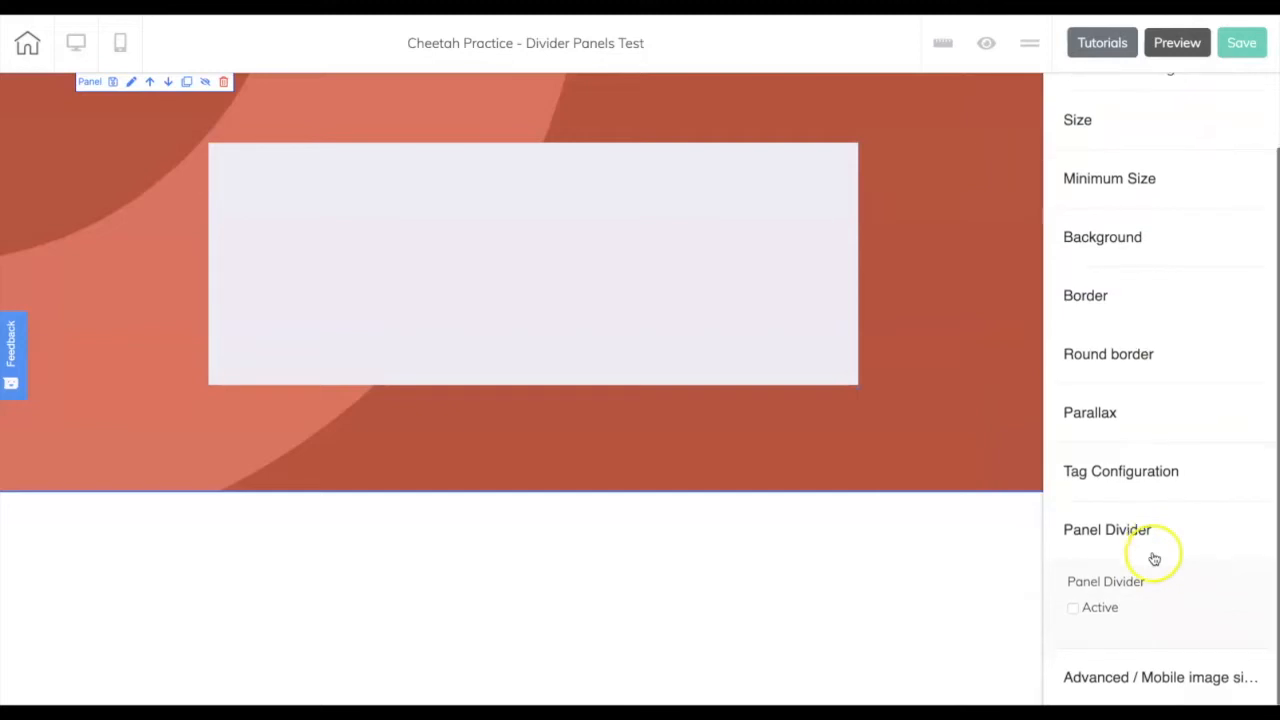
left_click(1073, 609)
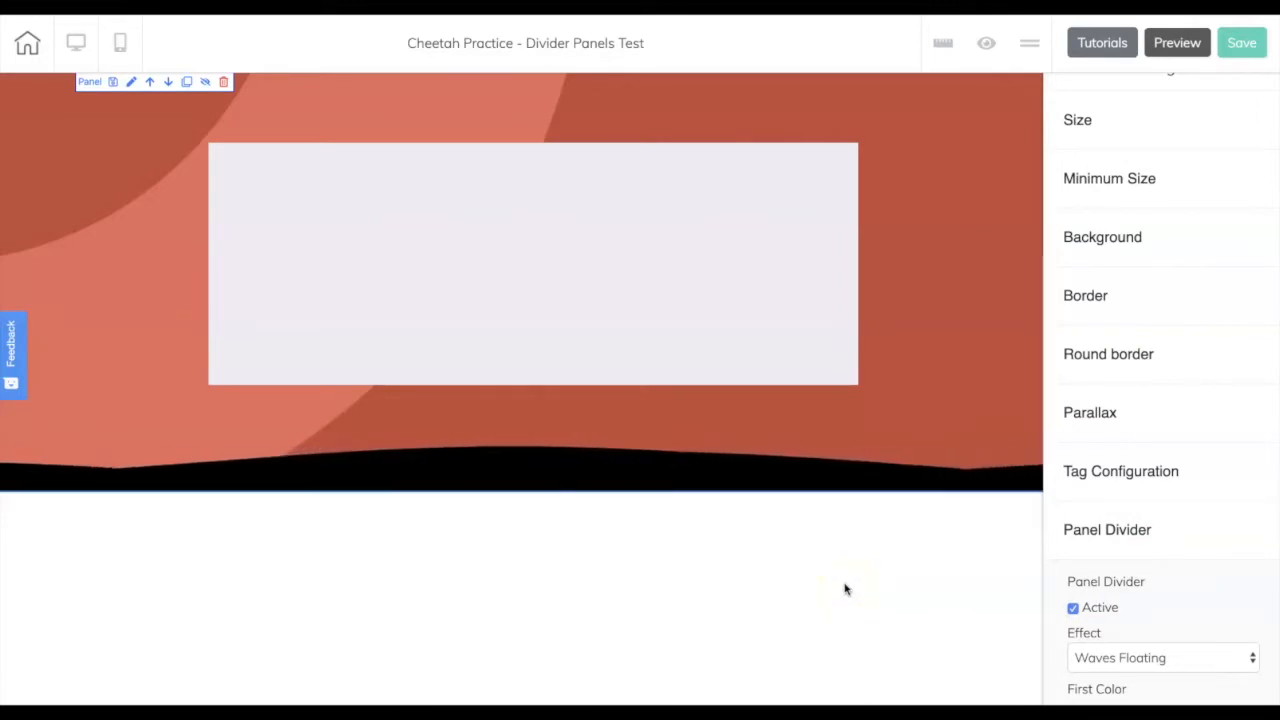
scroll(1157, 566, "down", 3)
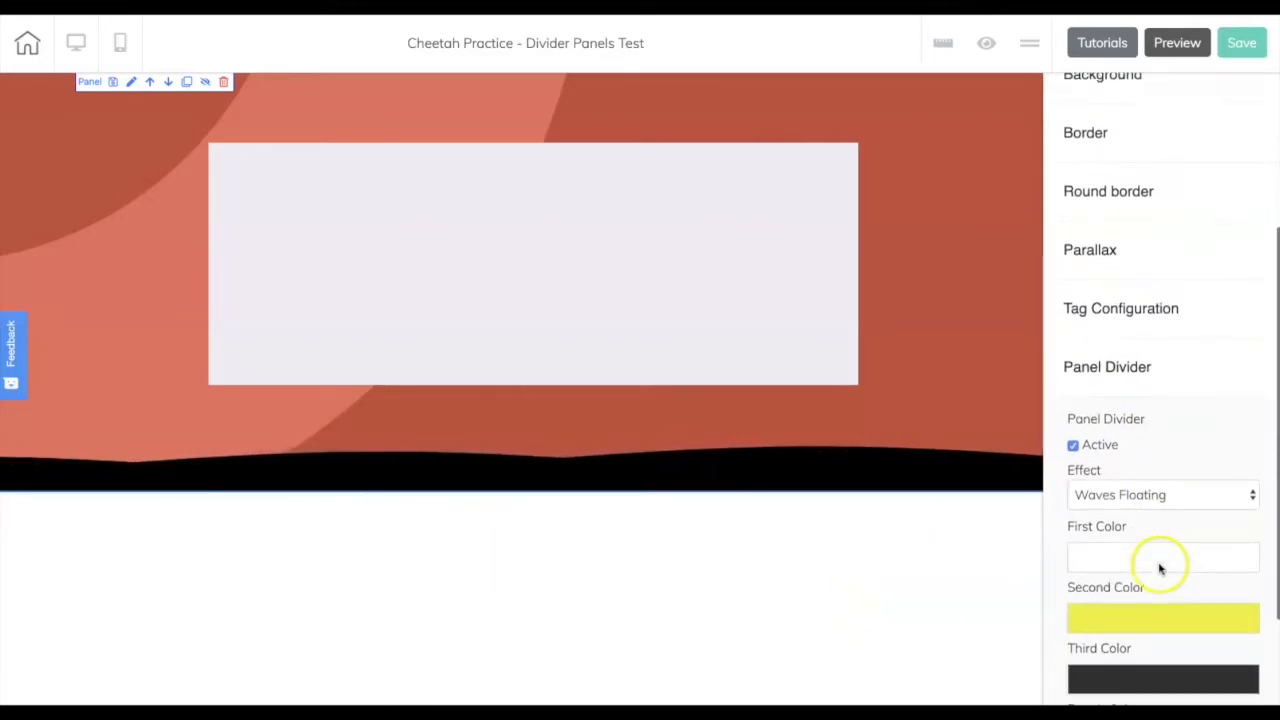
scroll(1157, 560, "down", 1)
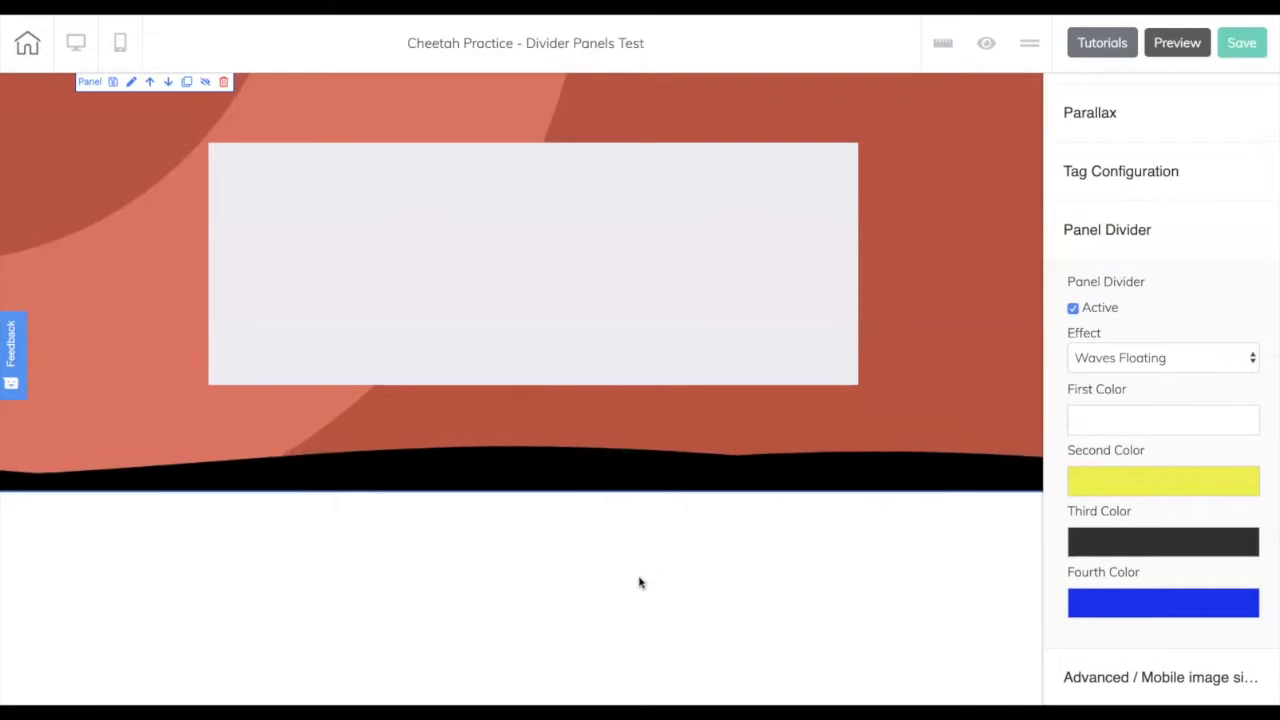
left_click(1174, 362)
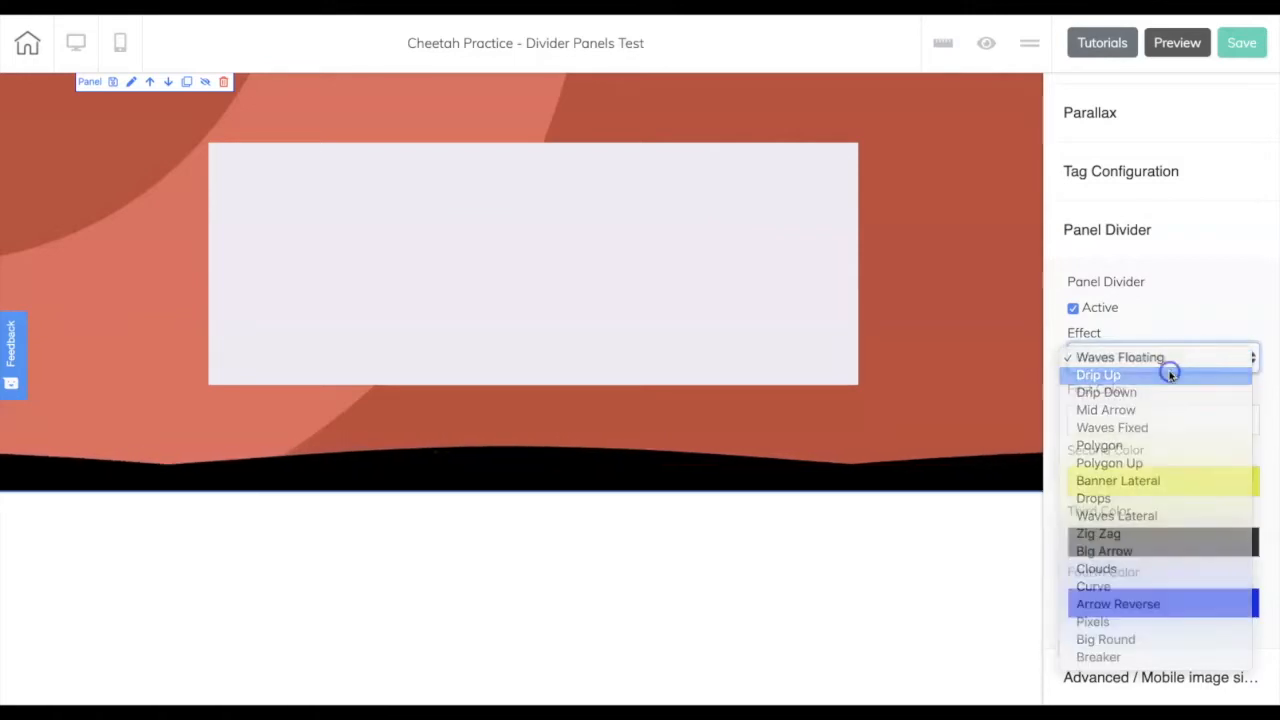
left_click(1170, 374)
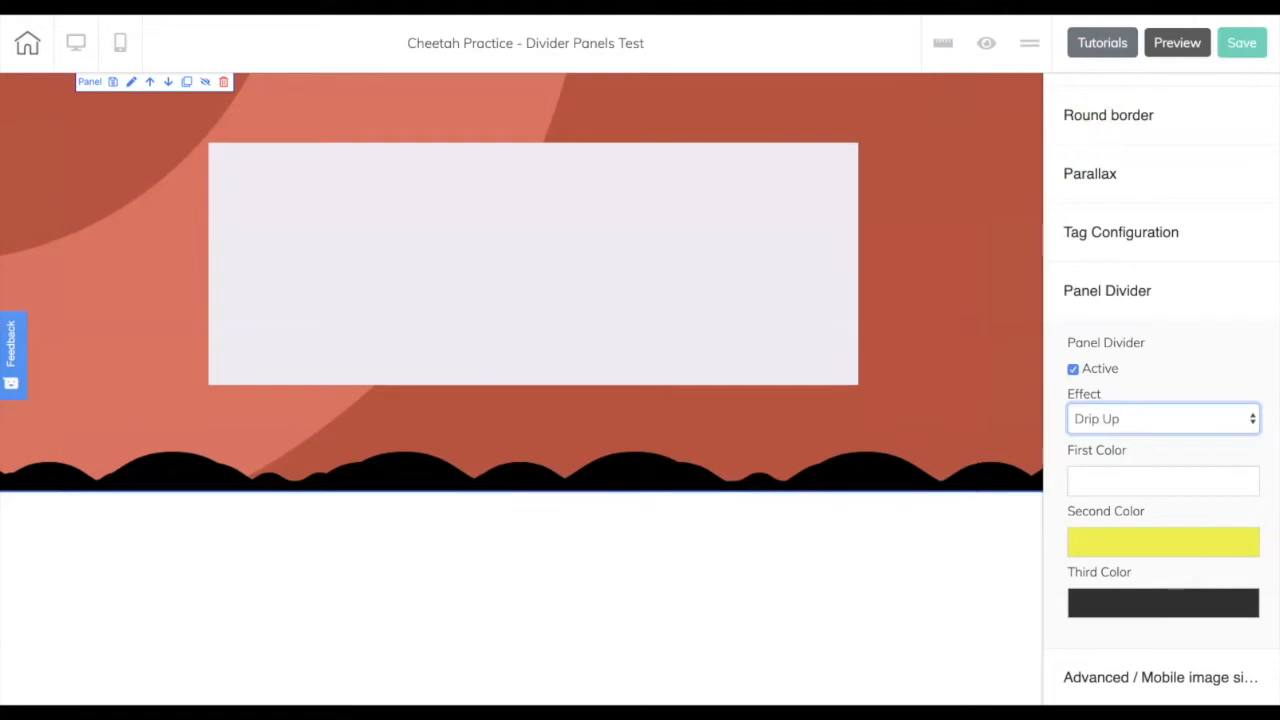
Step: Sample the panel background's light coral area with the ColorPick Eyedropper, copy hex code F36958 and close the color read-out
key("alt+p")
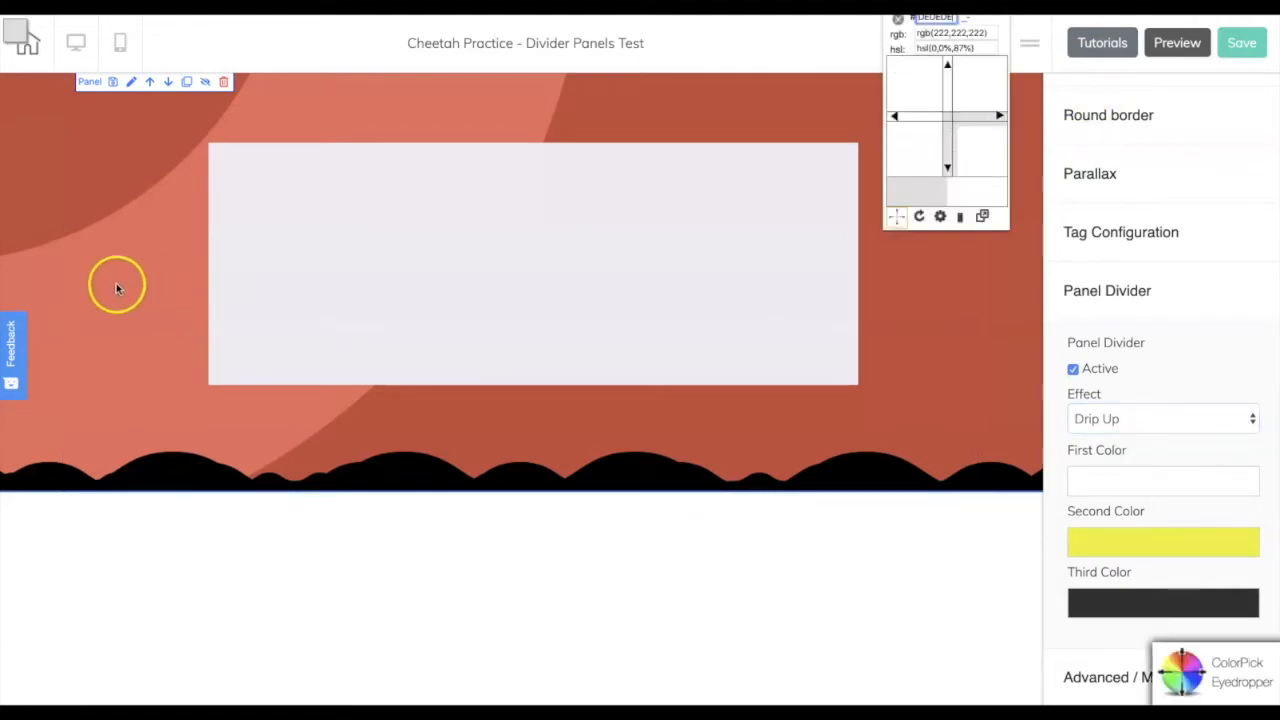
left_click(101, 285)
key("ctrl+c")
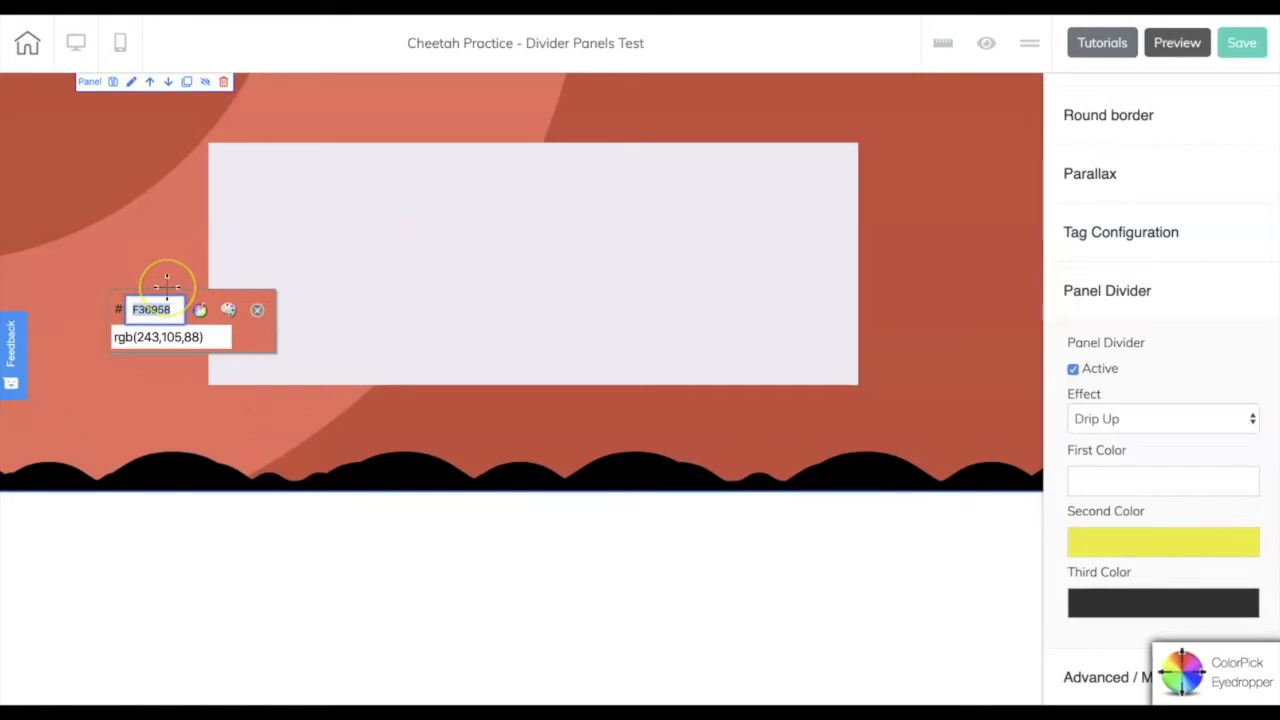
left_click(1080, 483)
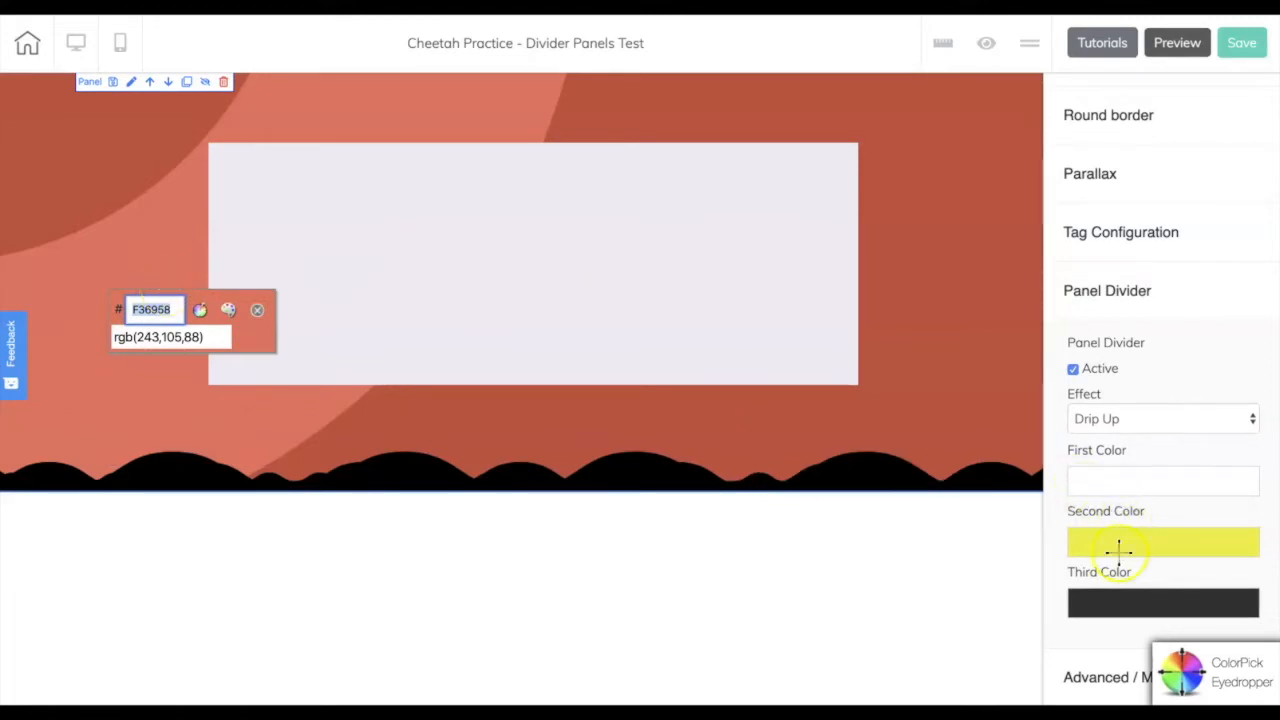
left_click(140, 337)
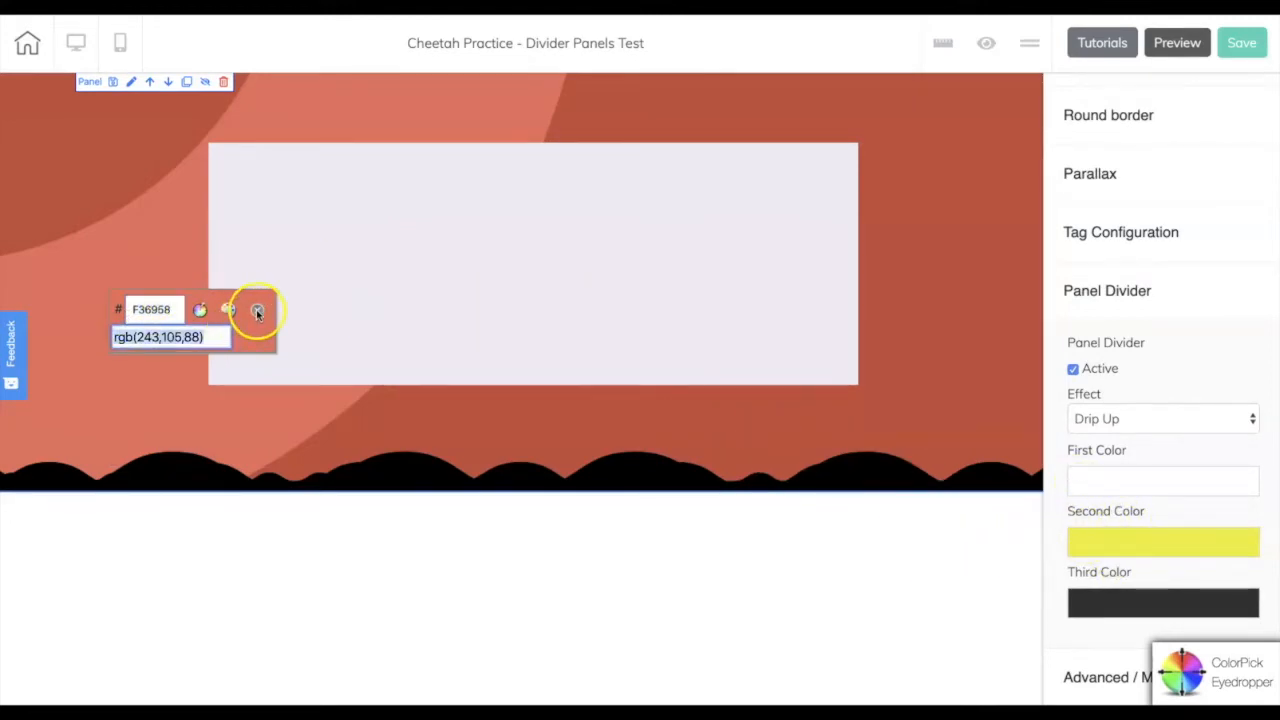
left_click(257, 313)
Step: Set the panel divider's third color to the copied coral hex code F36958
left_click(1110, 605)
scroll(1122, 598, "down", 2)
left_click(1113, 622)
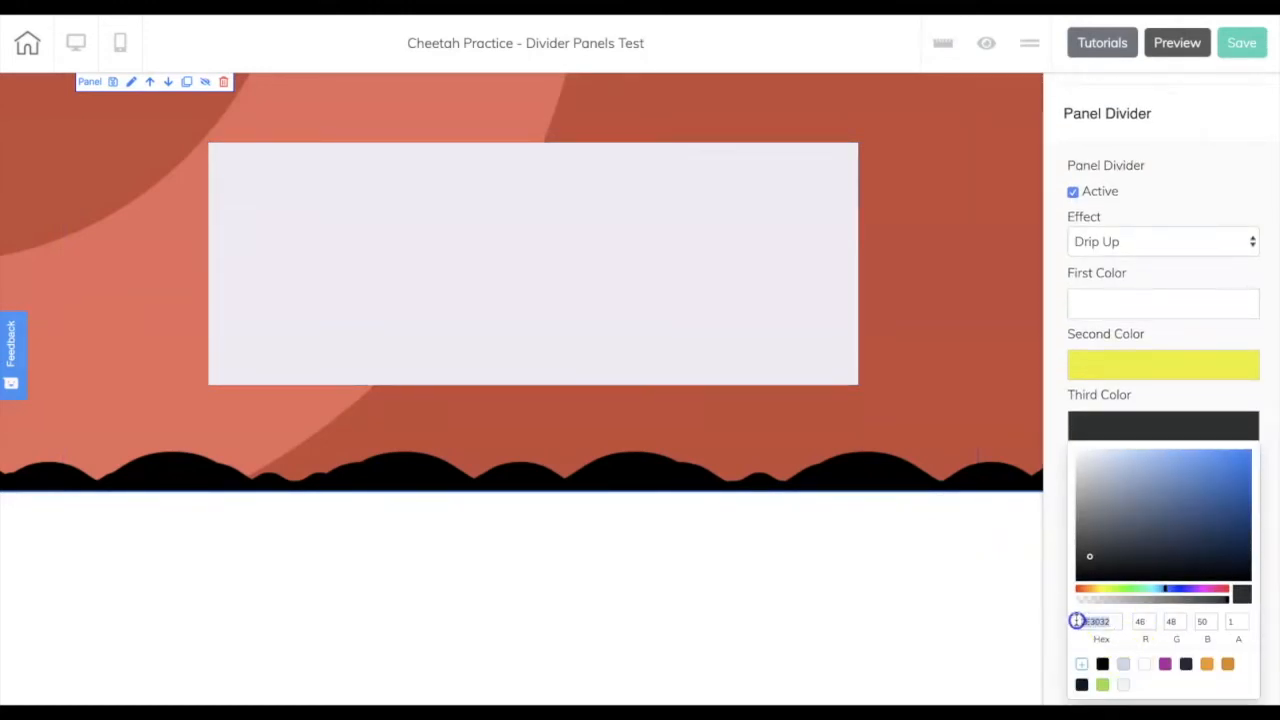
key("ctrl+v")
left_click(927, 630)
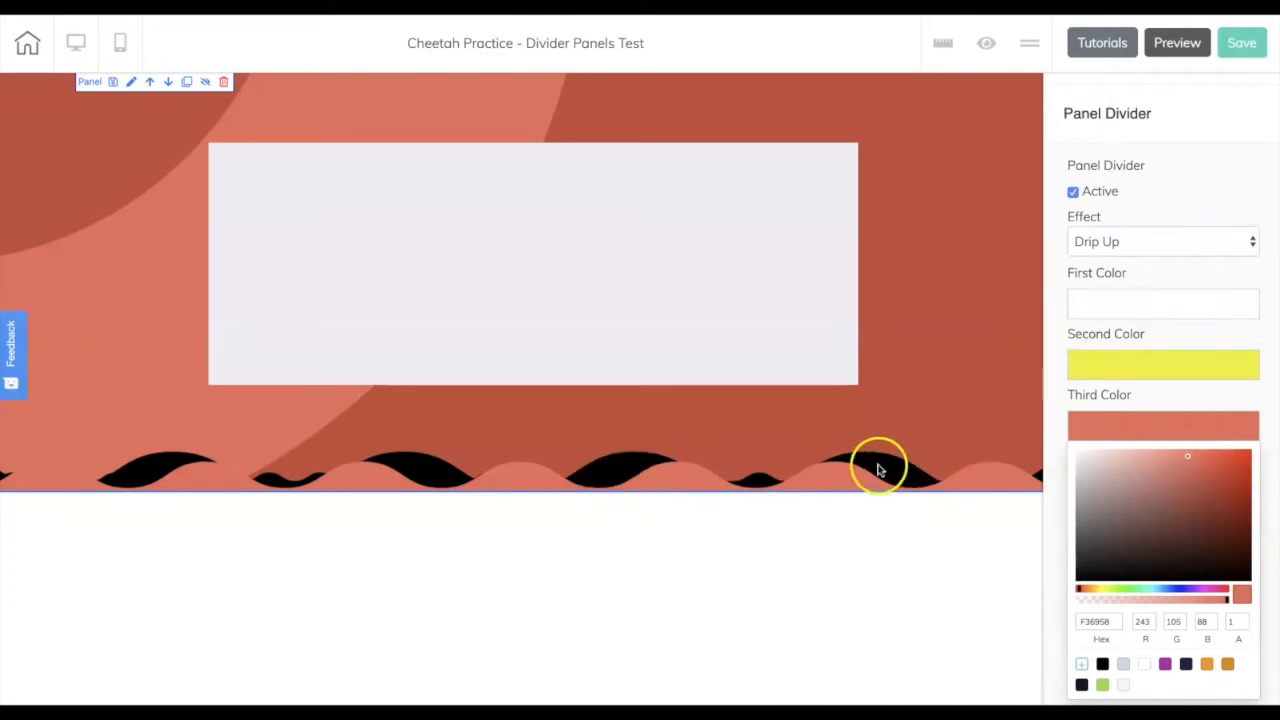
Step: Try orange FF9403 as the divider's third color, and restore it to the copied F36958
left_click(1207, 666)
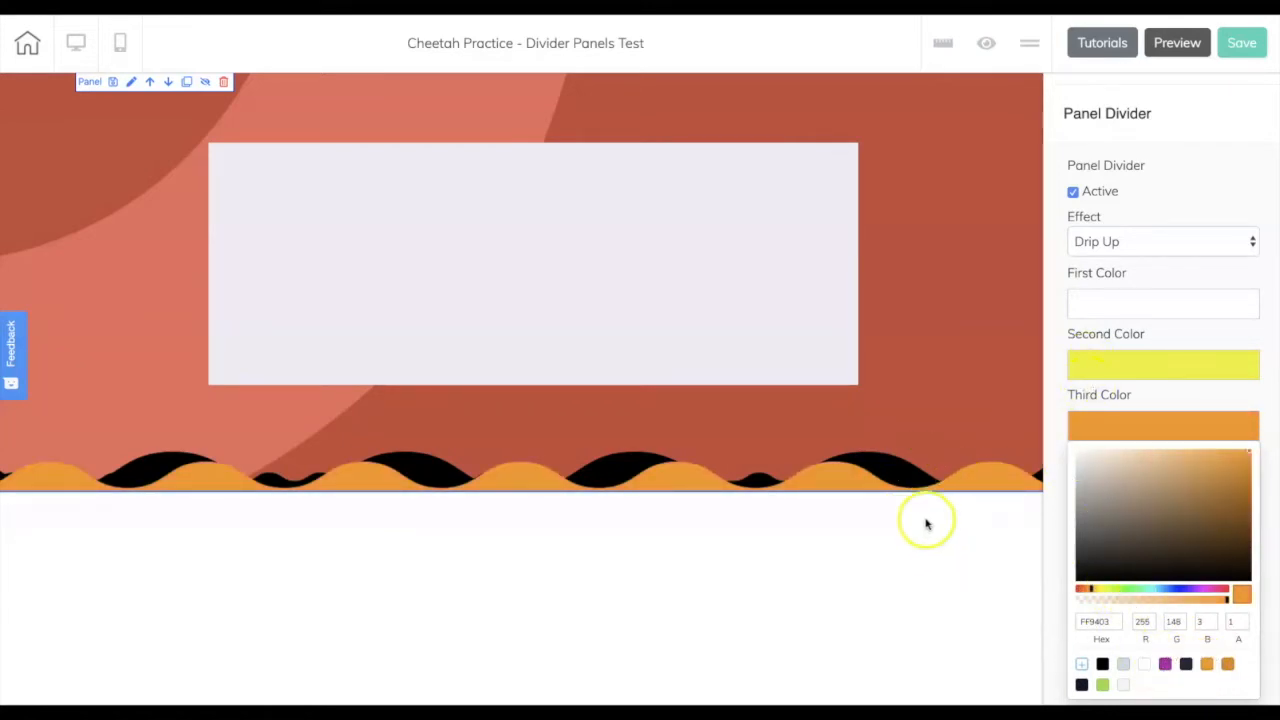
left_click_drag(1118, 621, 1069, 622)
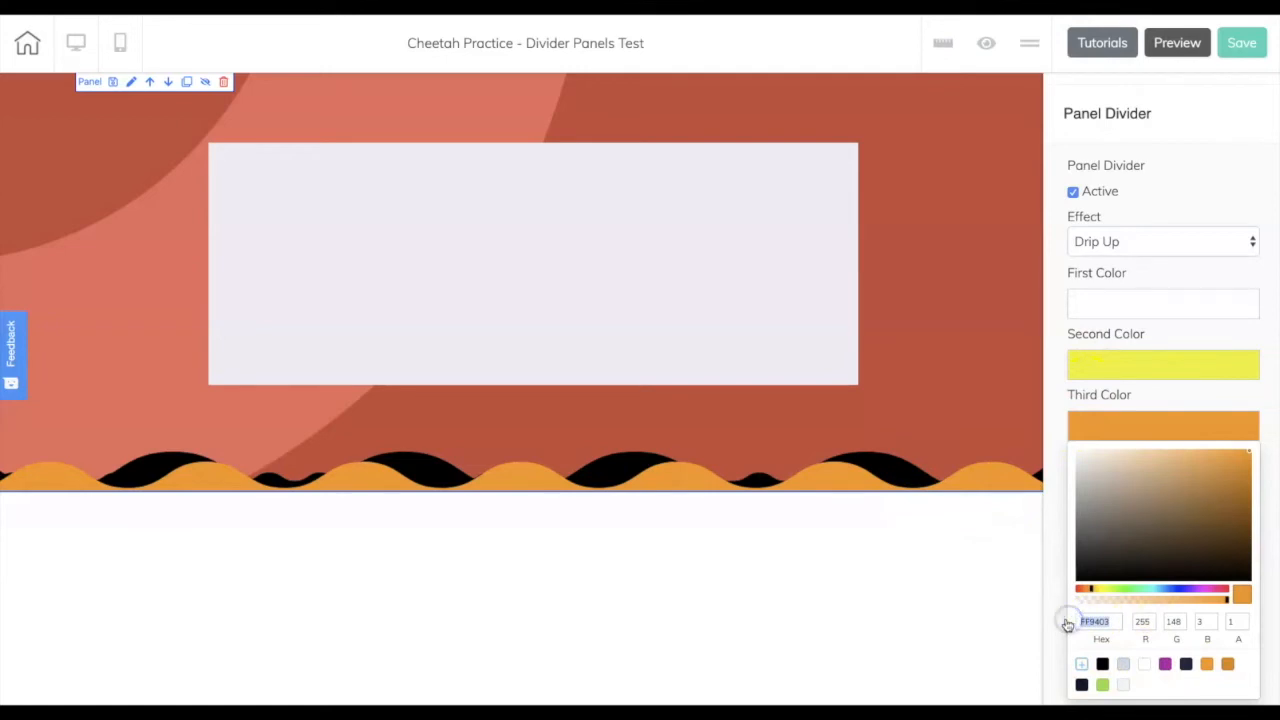
key("ctrl+v")
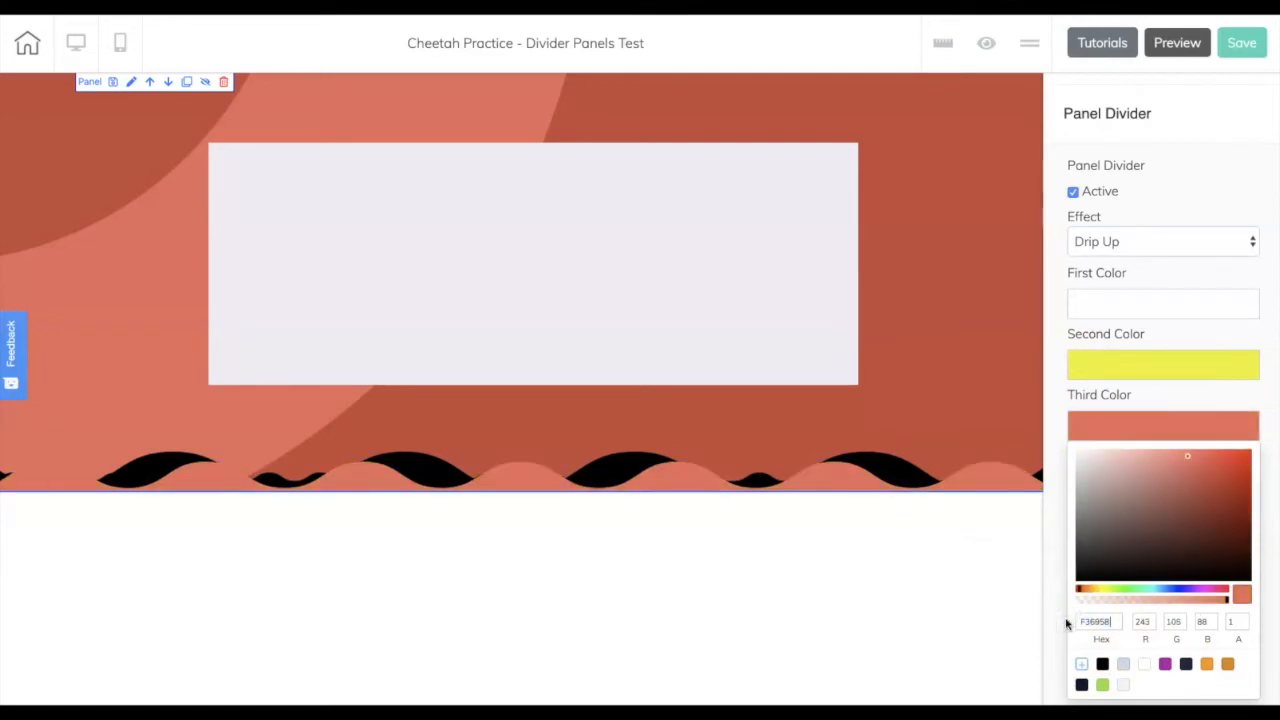
Step: Set the divider's second color to orange FF9403 and its first color to dark navy 262342 after trying green 91DF43
left_click(1120, 372)
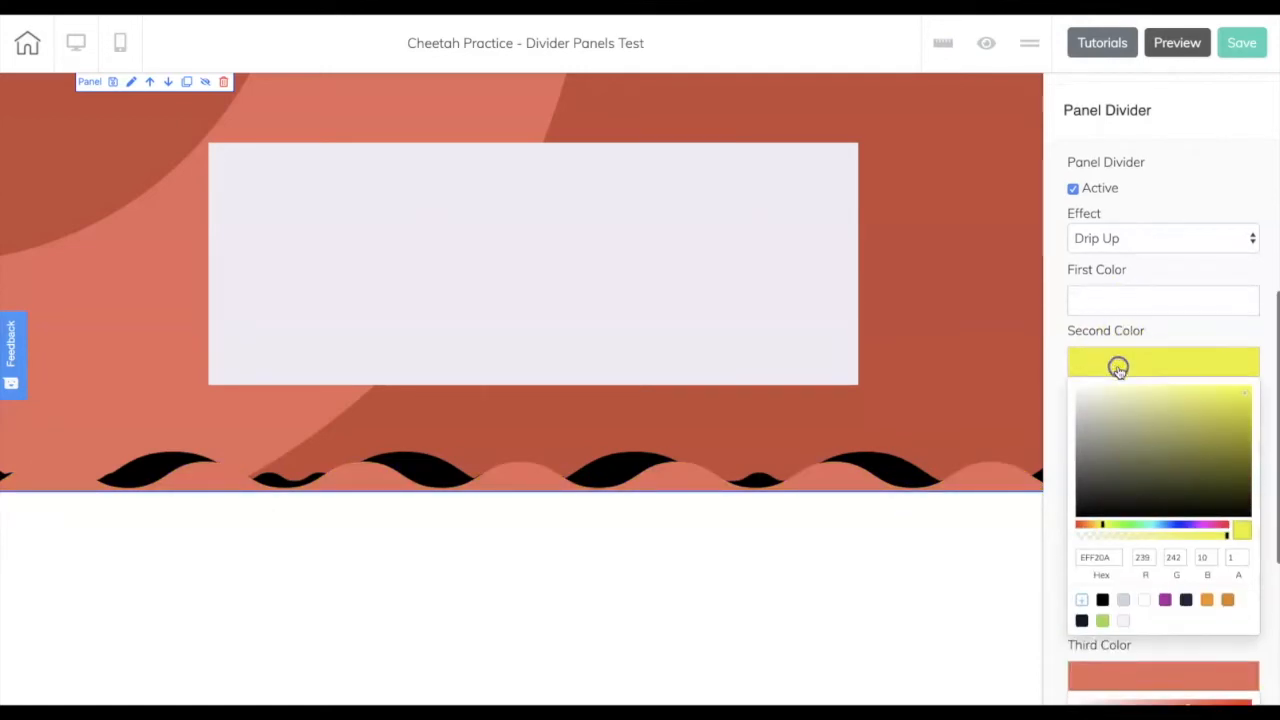
left_click(1208, 601)
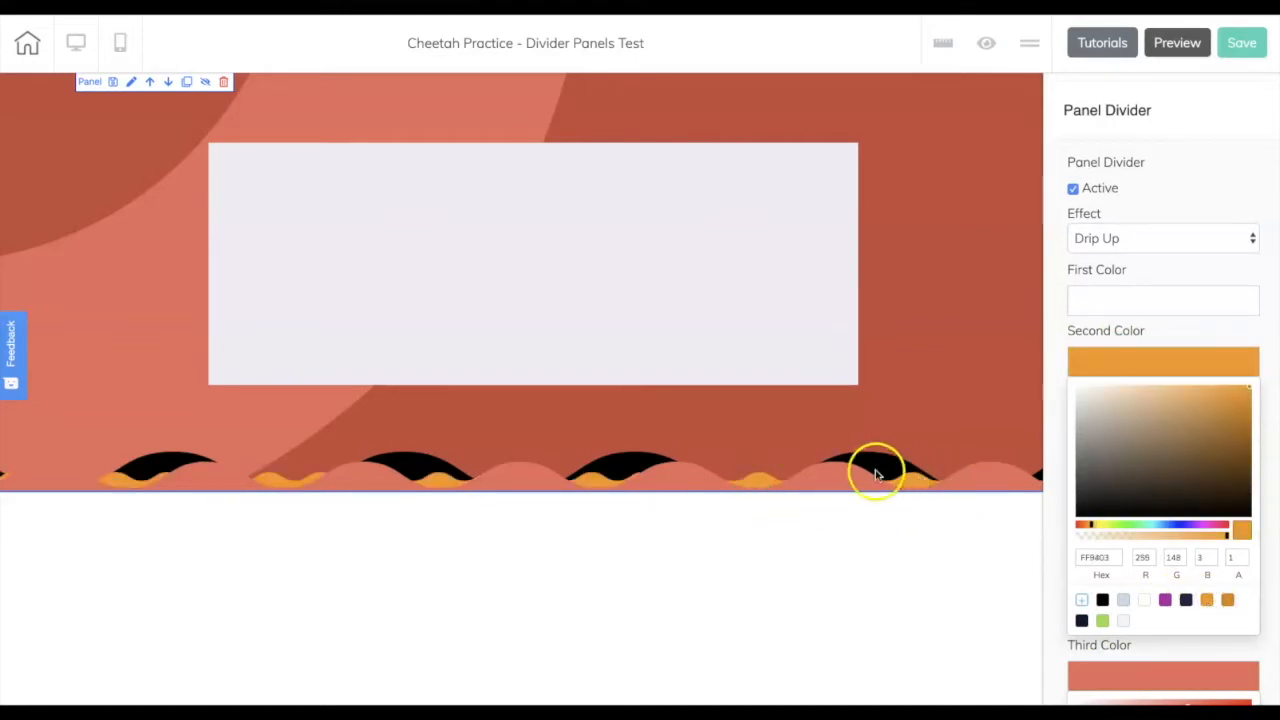
left_click(1110, 300)
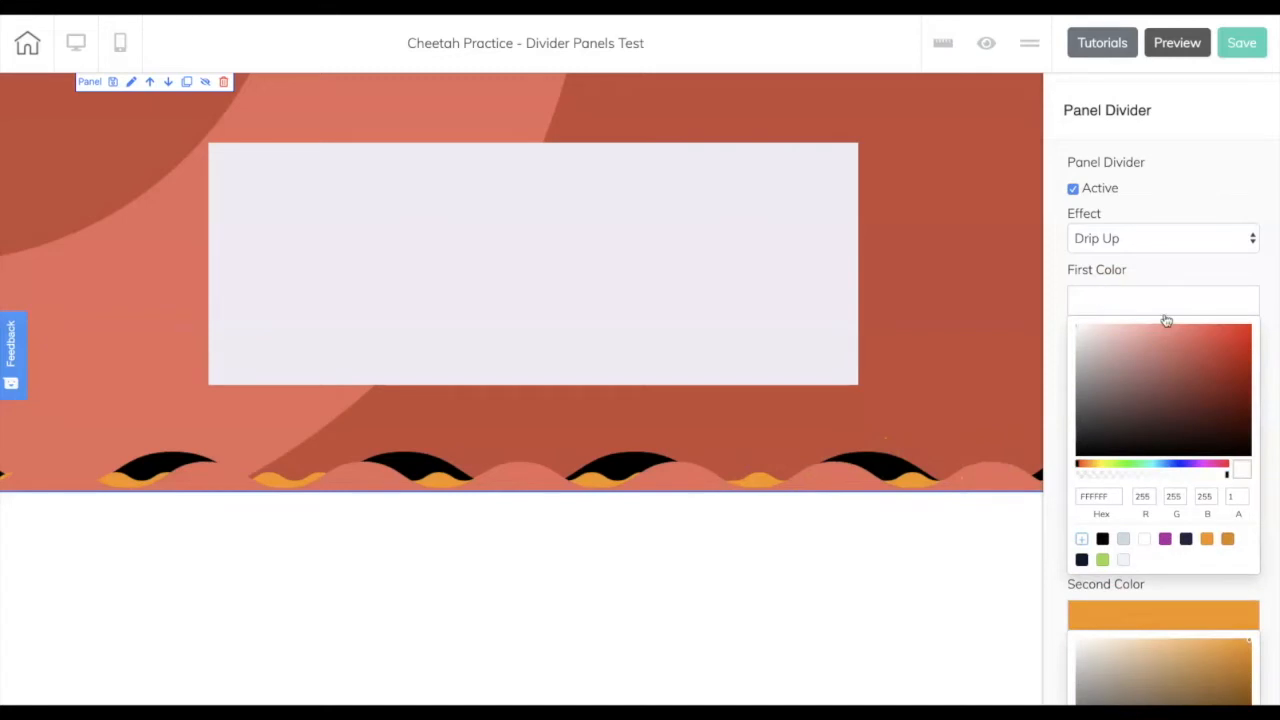
left_click(1101, 561)
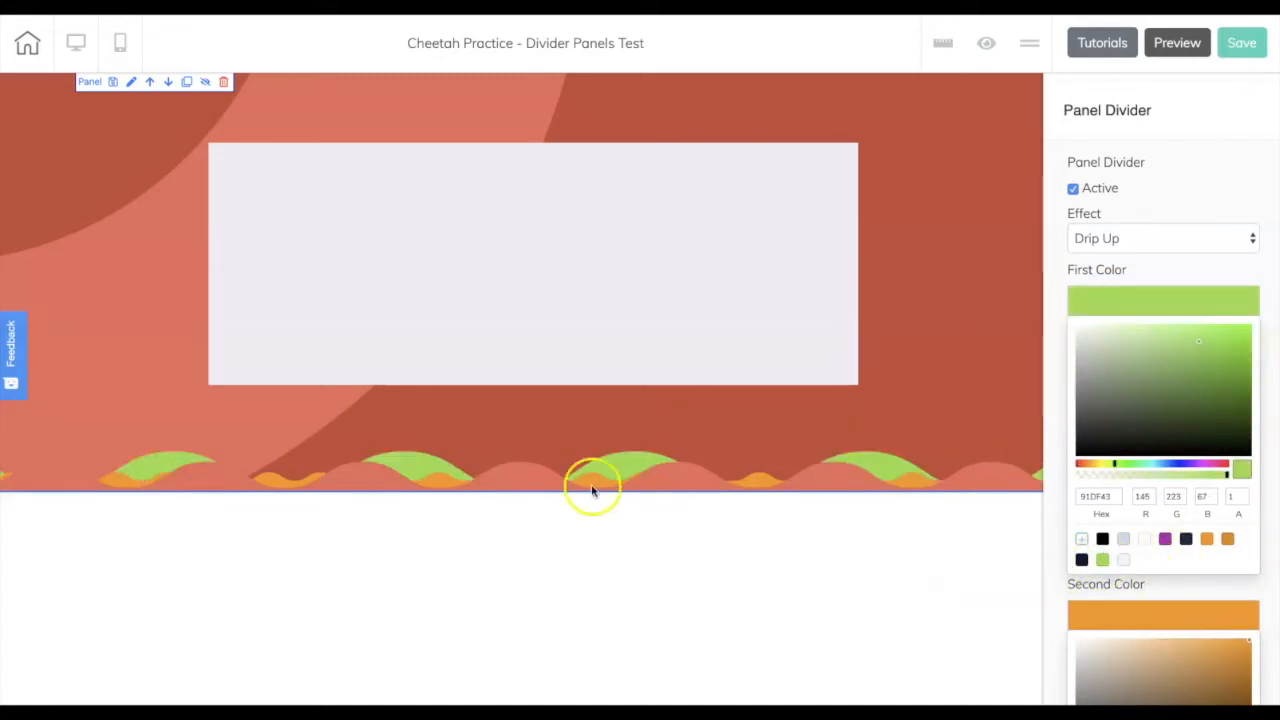
left_click(1185, 539)
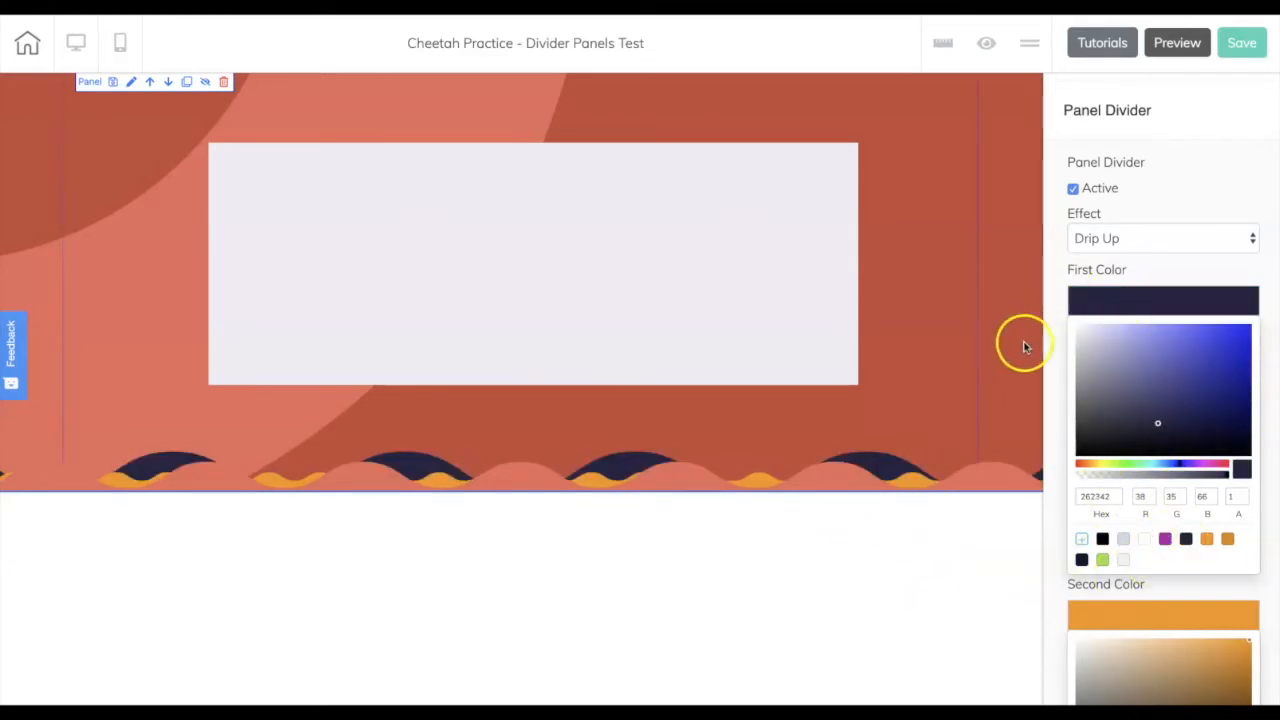
Step: Change the divider's third and second colors to dark navy 262342
left_click(1177, 301)
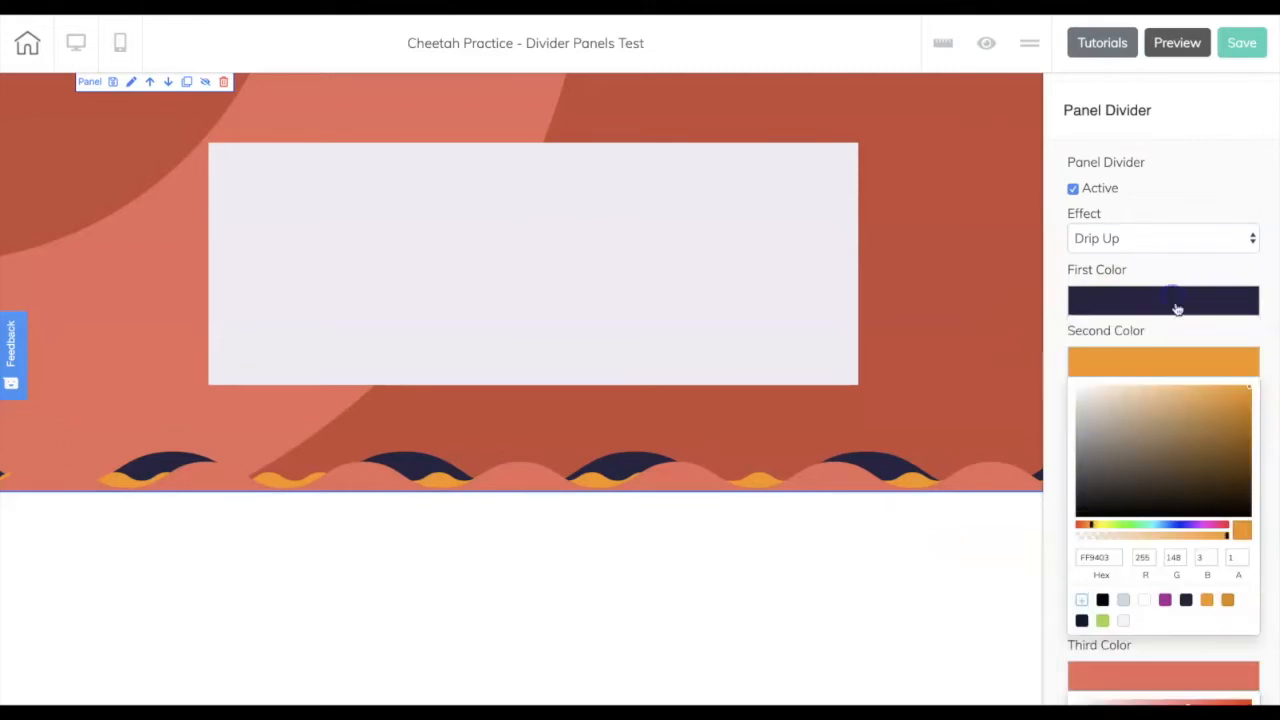
left_click(1159, 368)
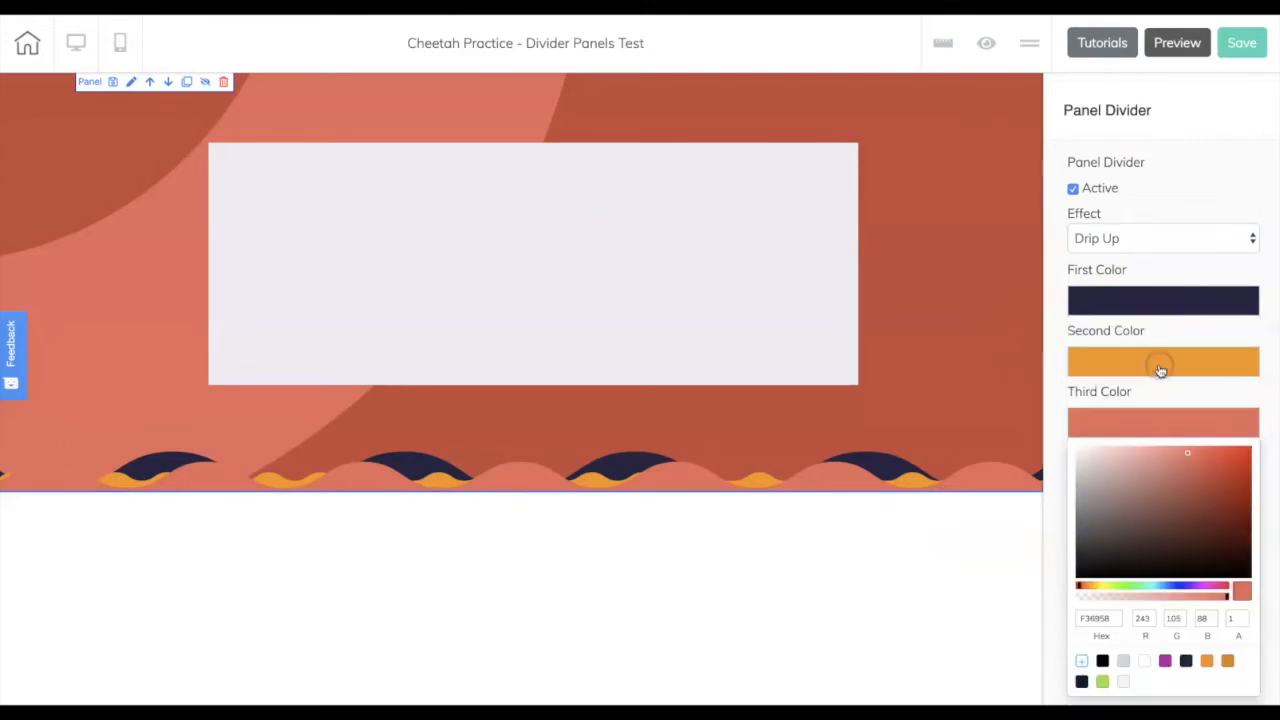
left_click(1186, 662)
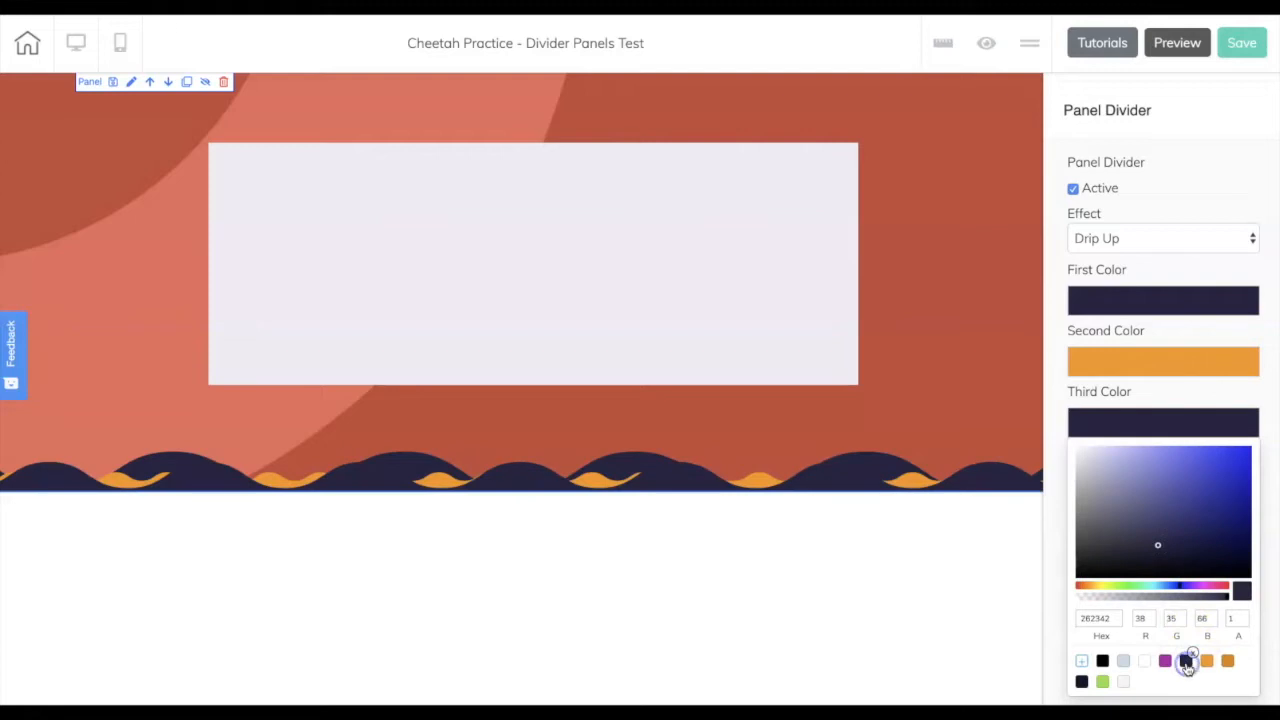
left_click(1100, 362)
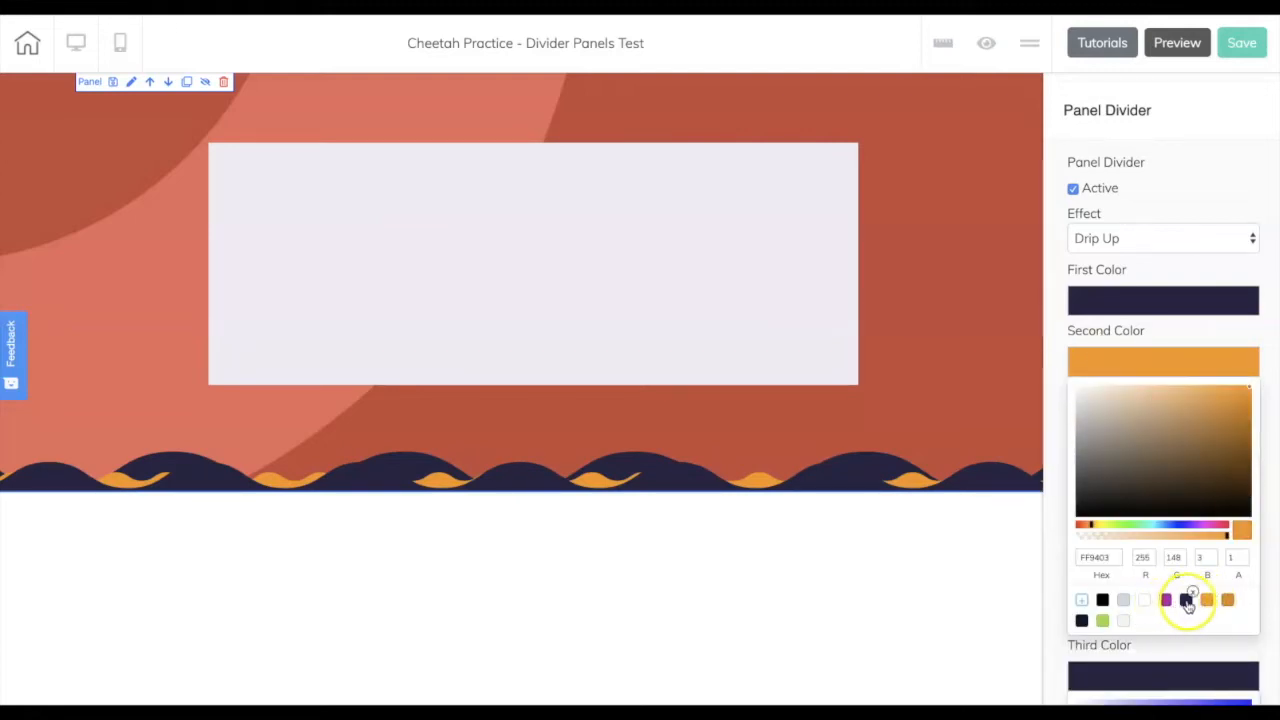
left_click(1186, 599)
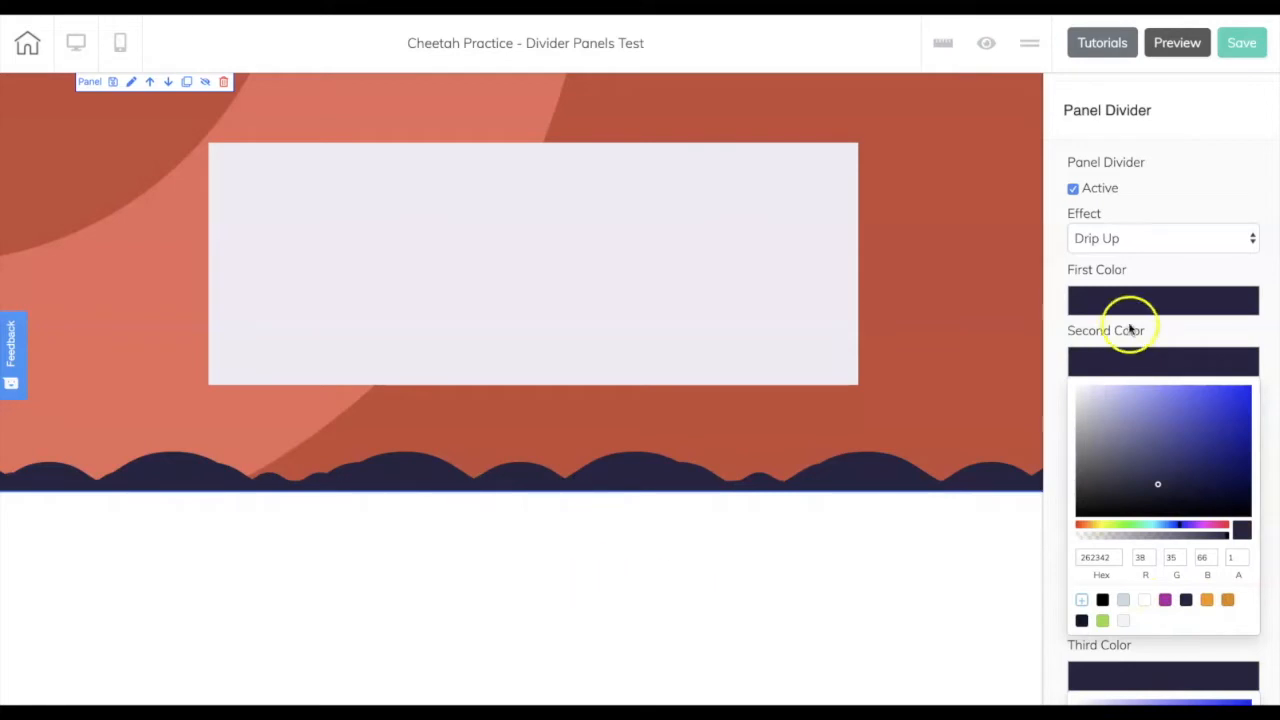
Step: Try the Drip Down and Mid Arrow effects on the panel divider
left_click(1222, 239)
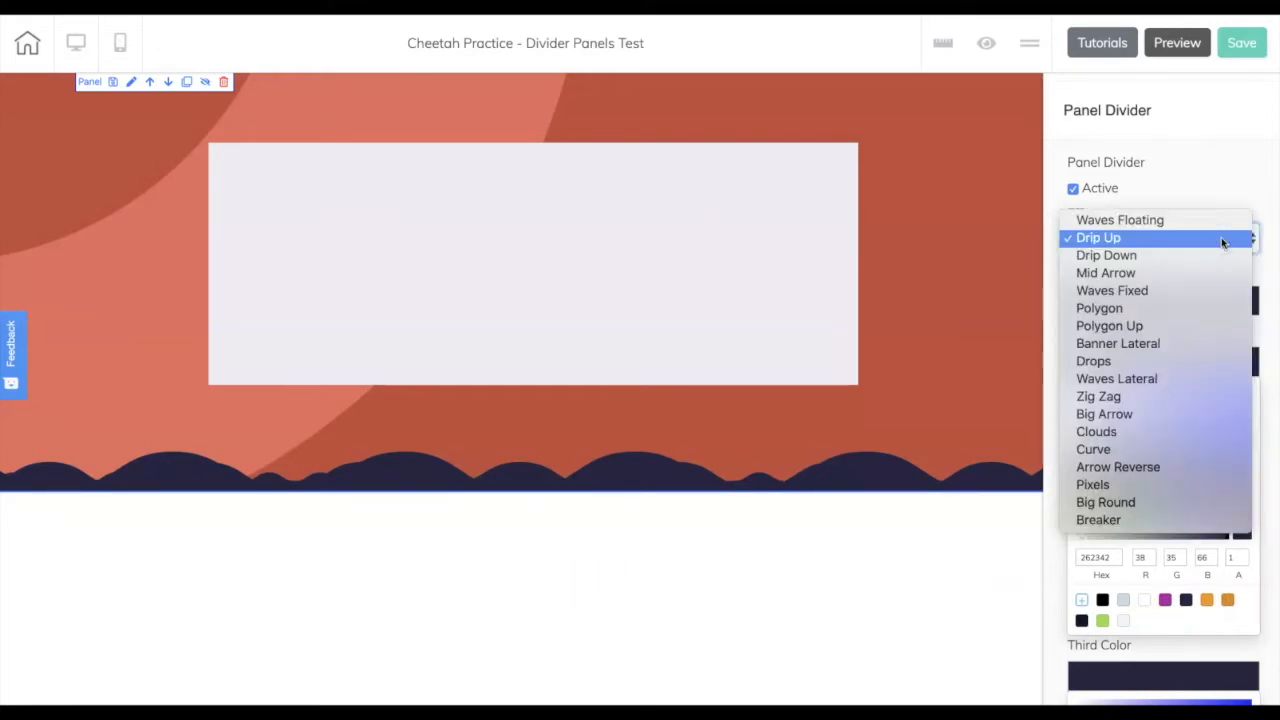
left_click(1186, 255)
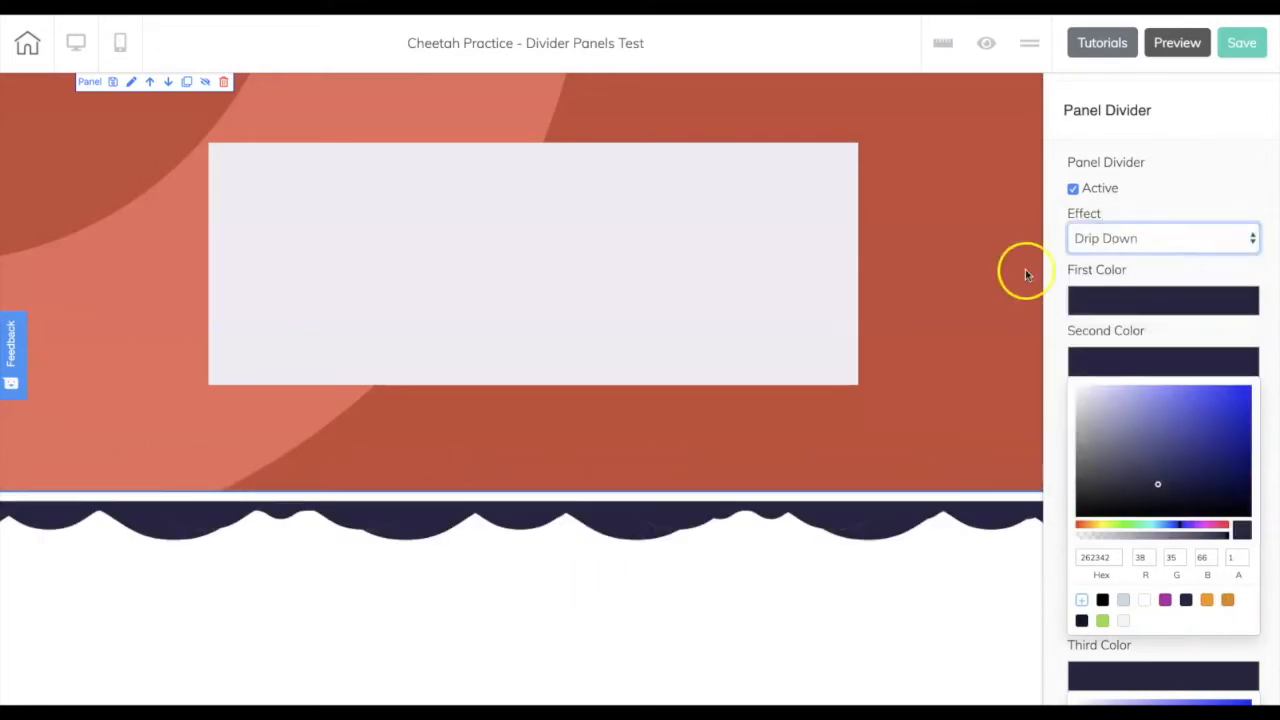
left_click(1177, 240)
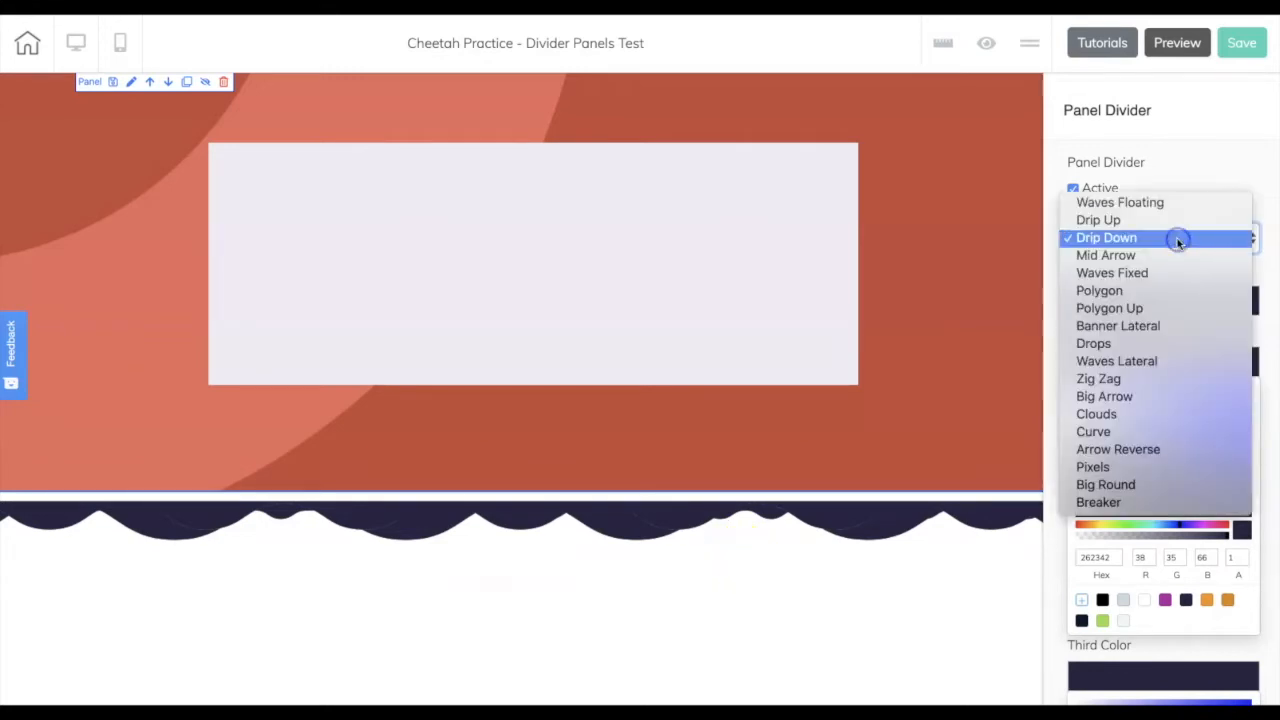
left_click(1175, 255)
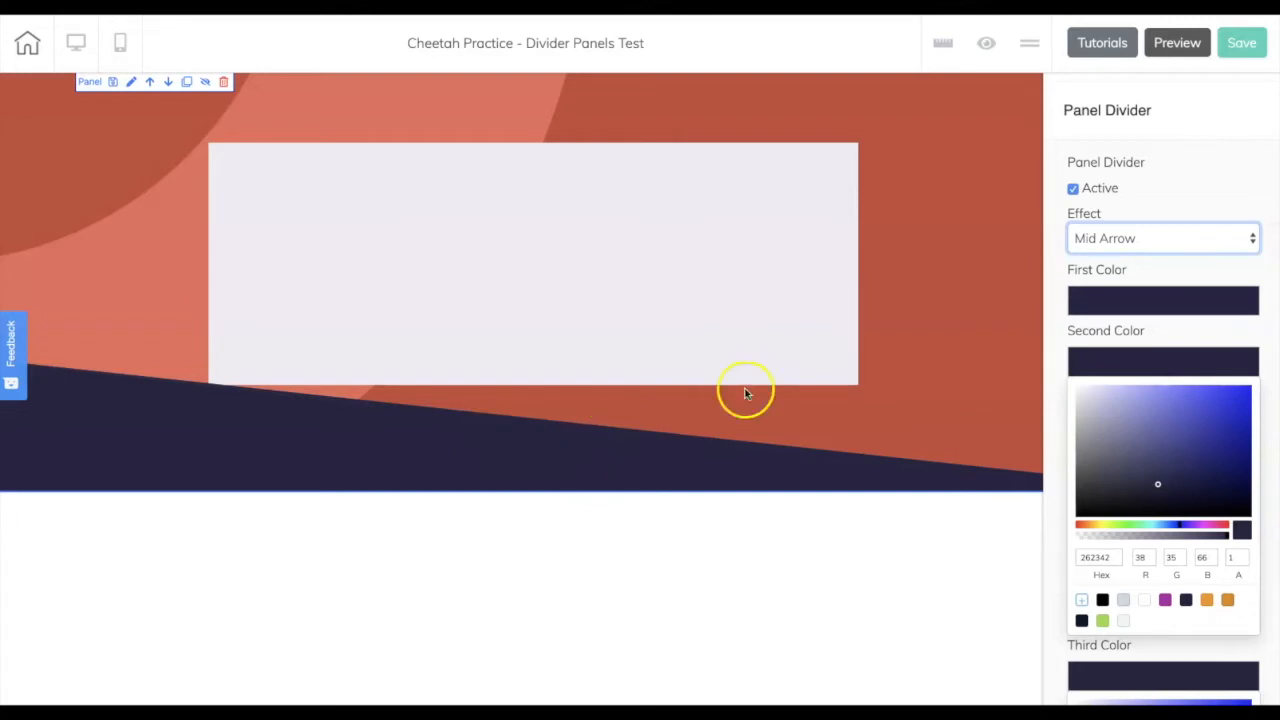
Step: Increase the orange-red panel's height to 618
scroll(1113, 152, "up", 5)
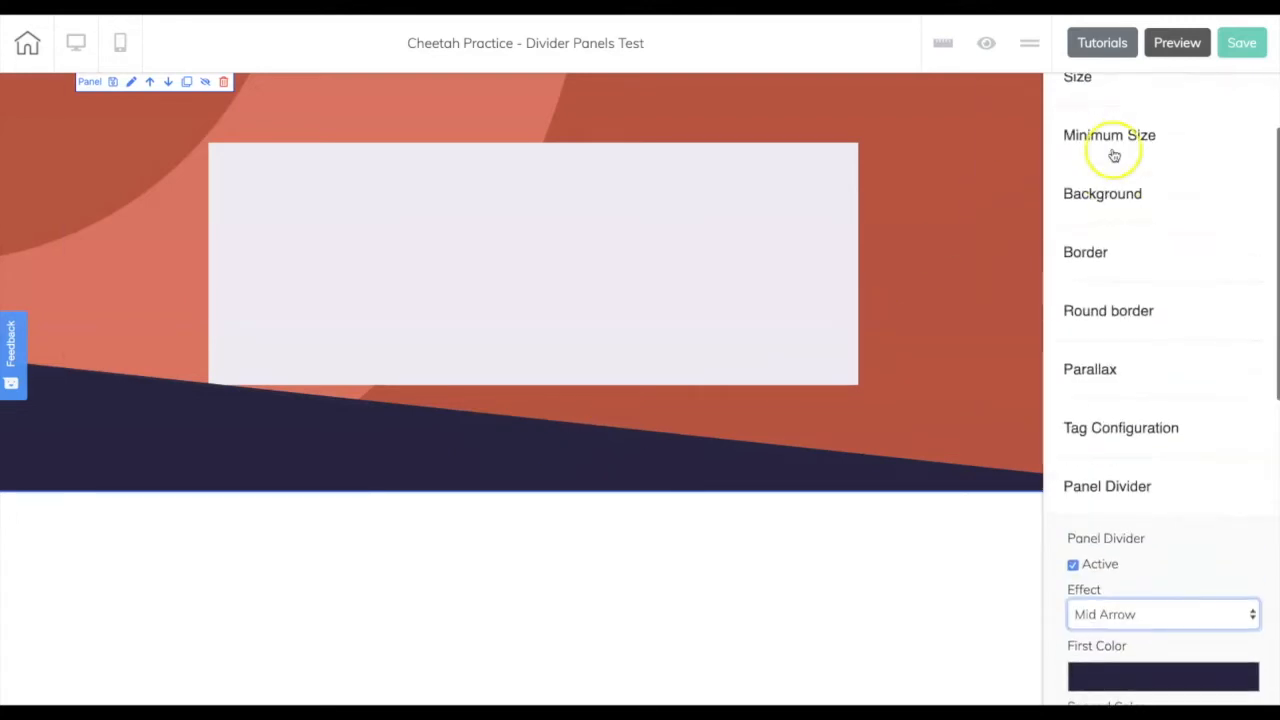
left_click(1077, 207)
left_click(1108, 281)
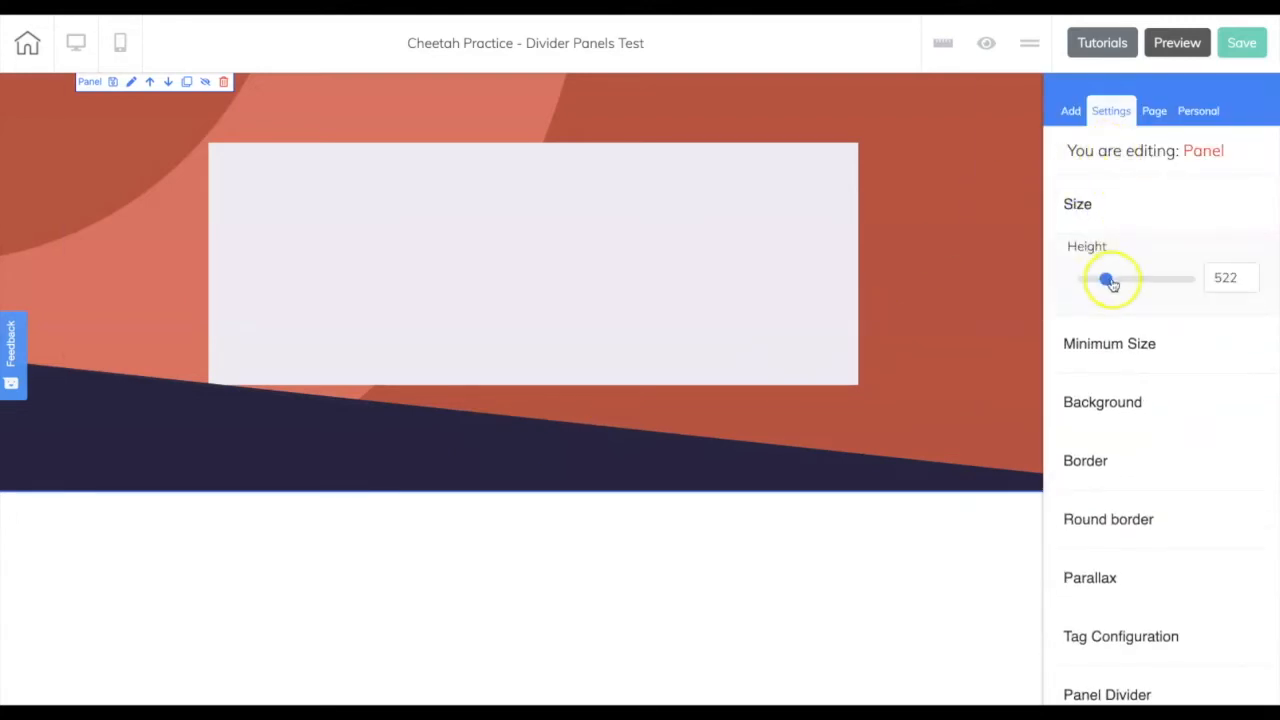
left_click_drag(1114, 281, 1111, 283)
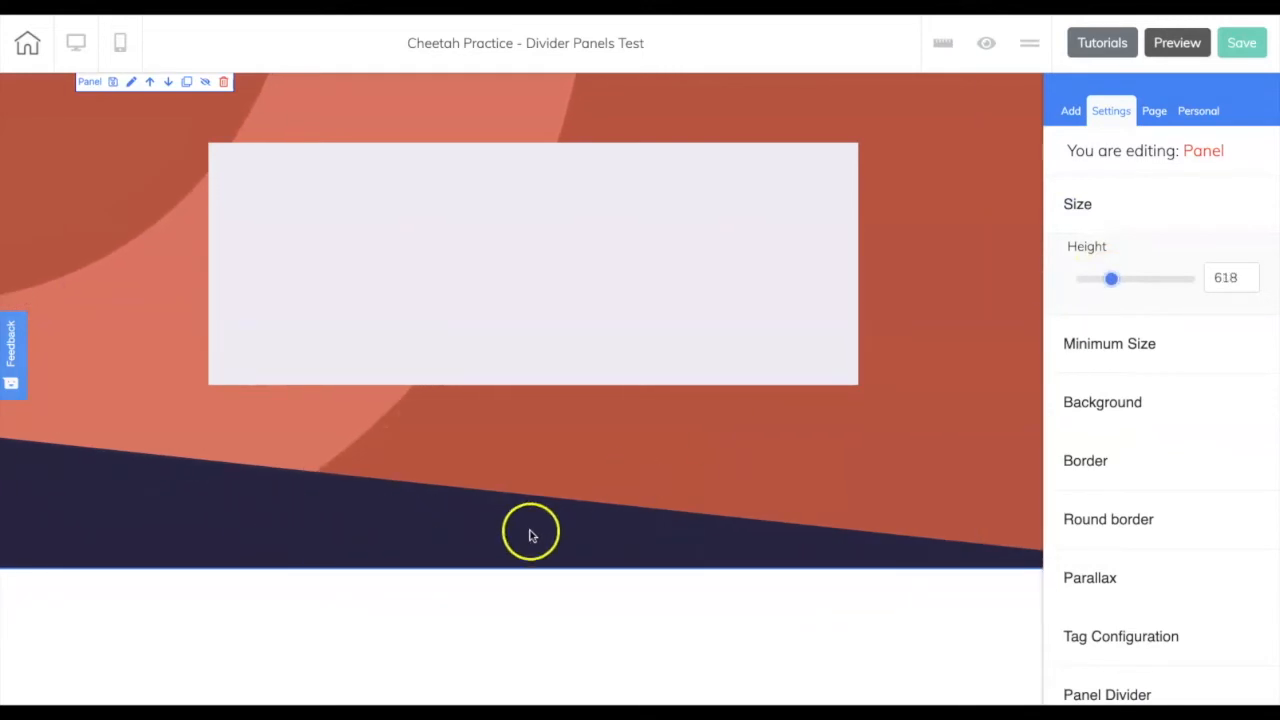
Step: Try the Waves Fixed effect on the panel divider, and set the effect to Polygon
scroll(1116, 394, "down", 1)
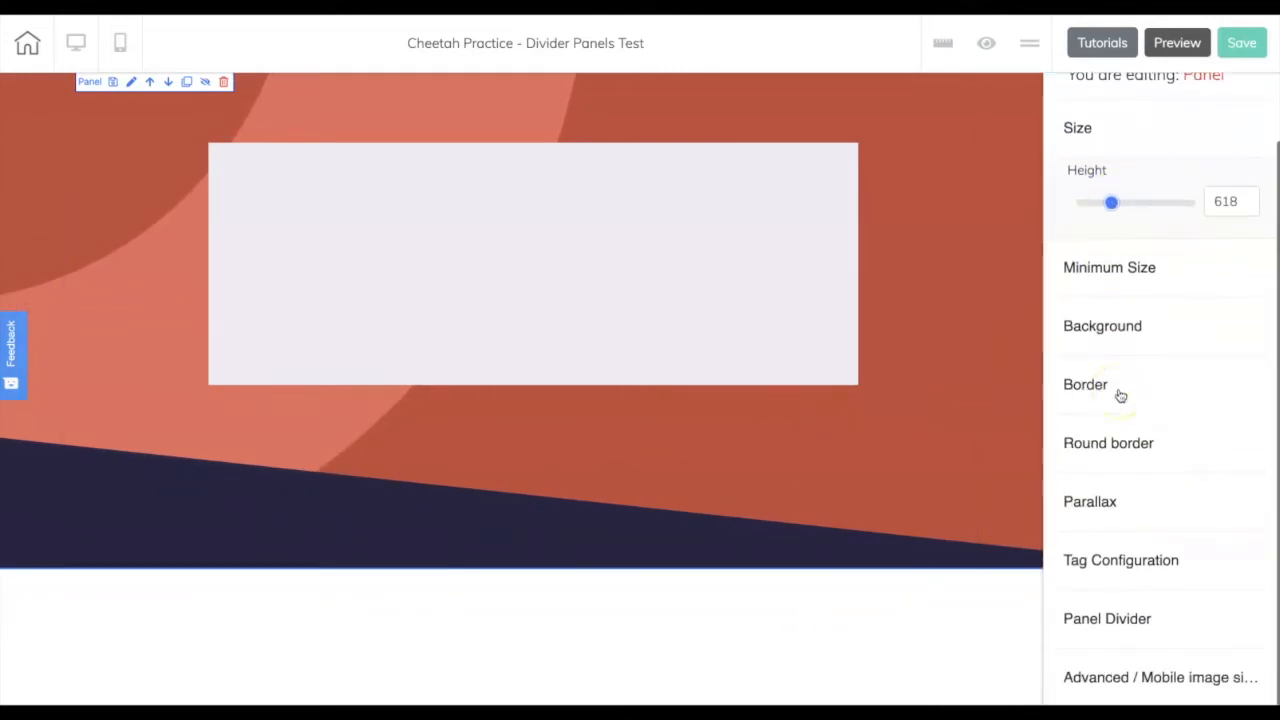
left_click(1143, 620)
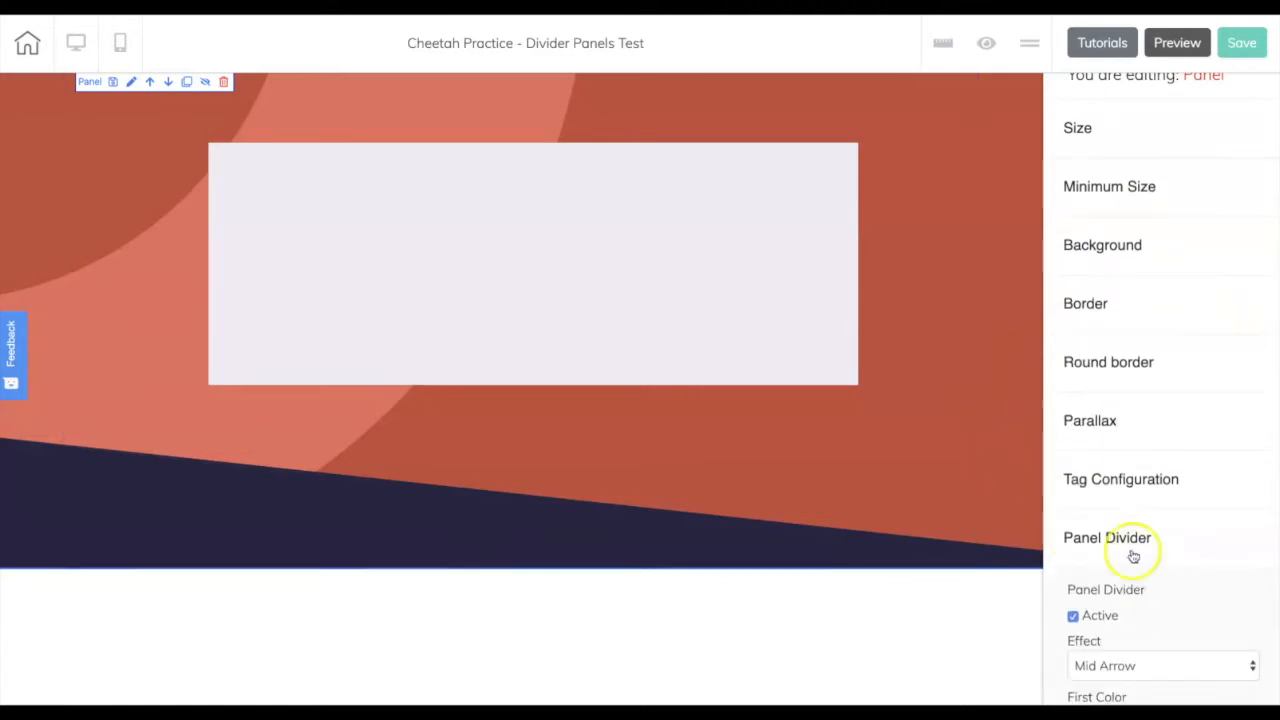
scroll(1135, 550, "down", 1)
scroll(1135, 549, "down", 2)
left_click(1155, 437)
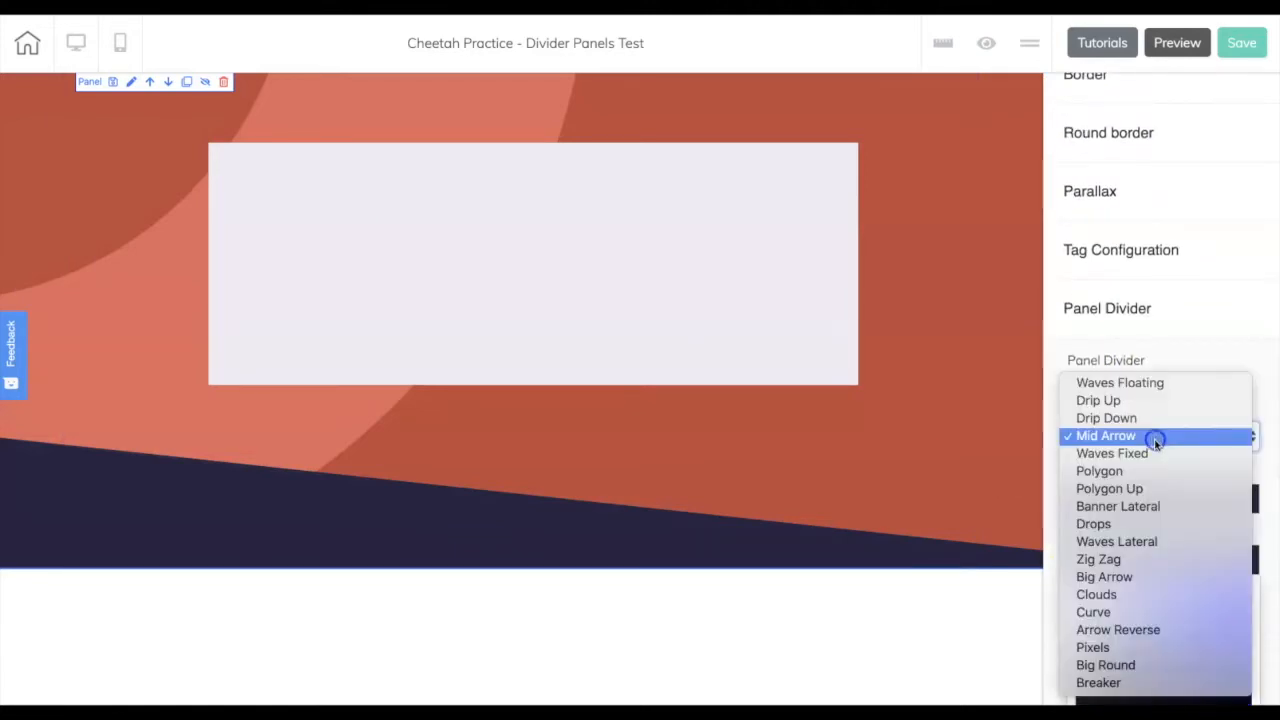
left_click(1157, 455)
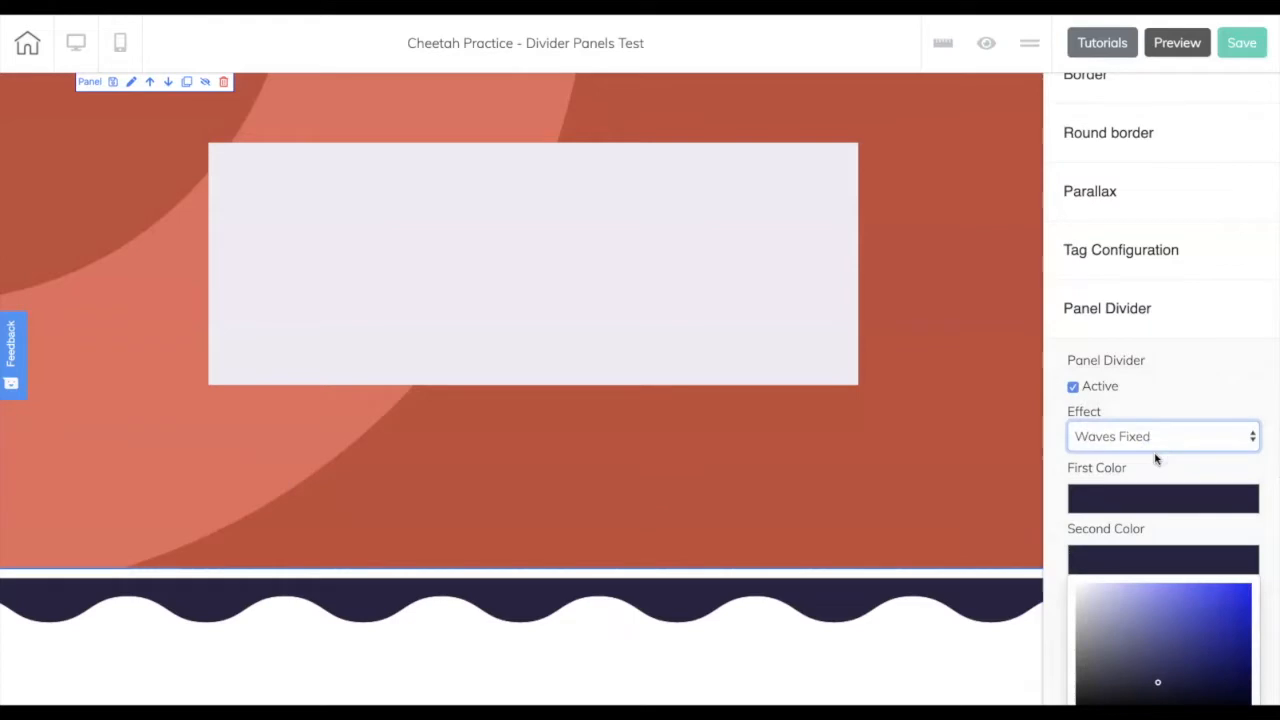
left_click(1166, 432)
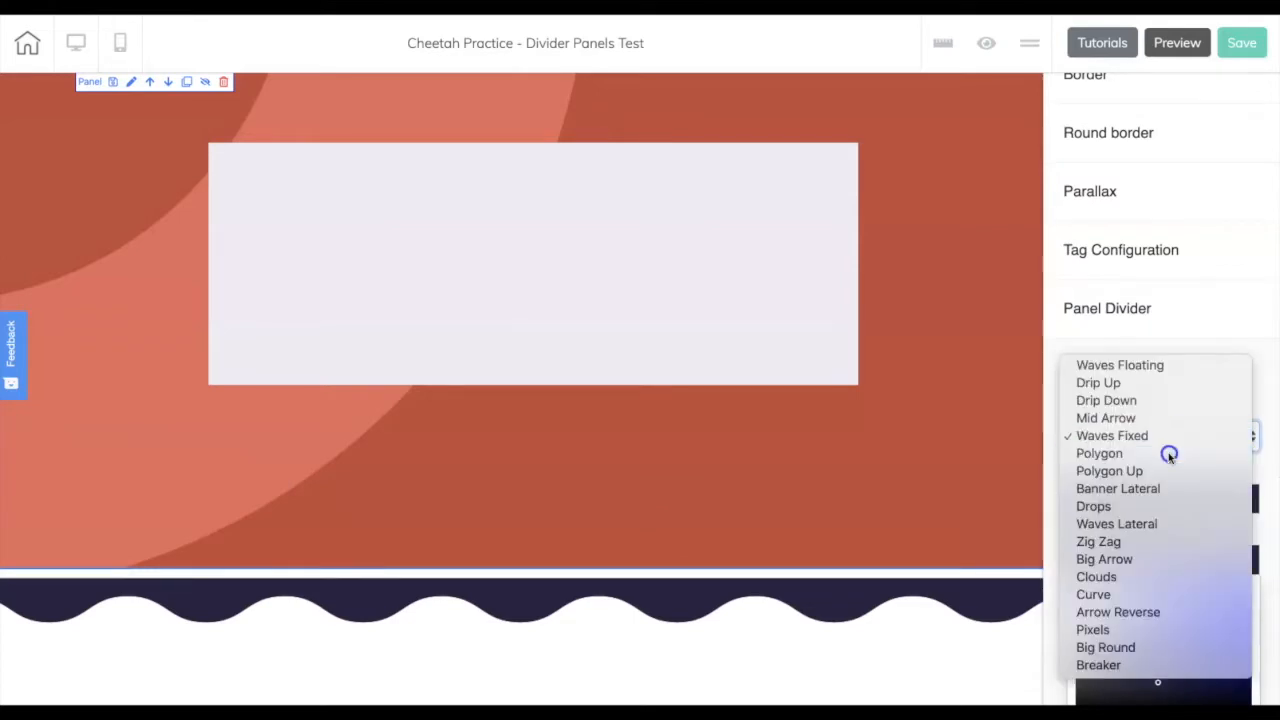
left_click(1168, 452)
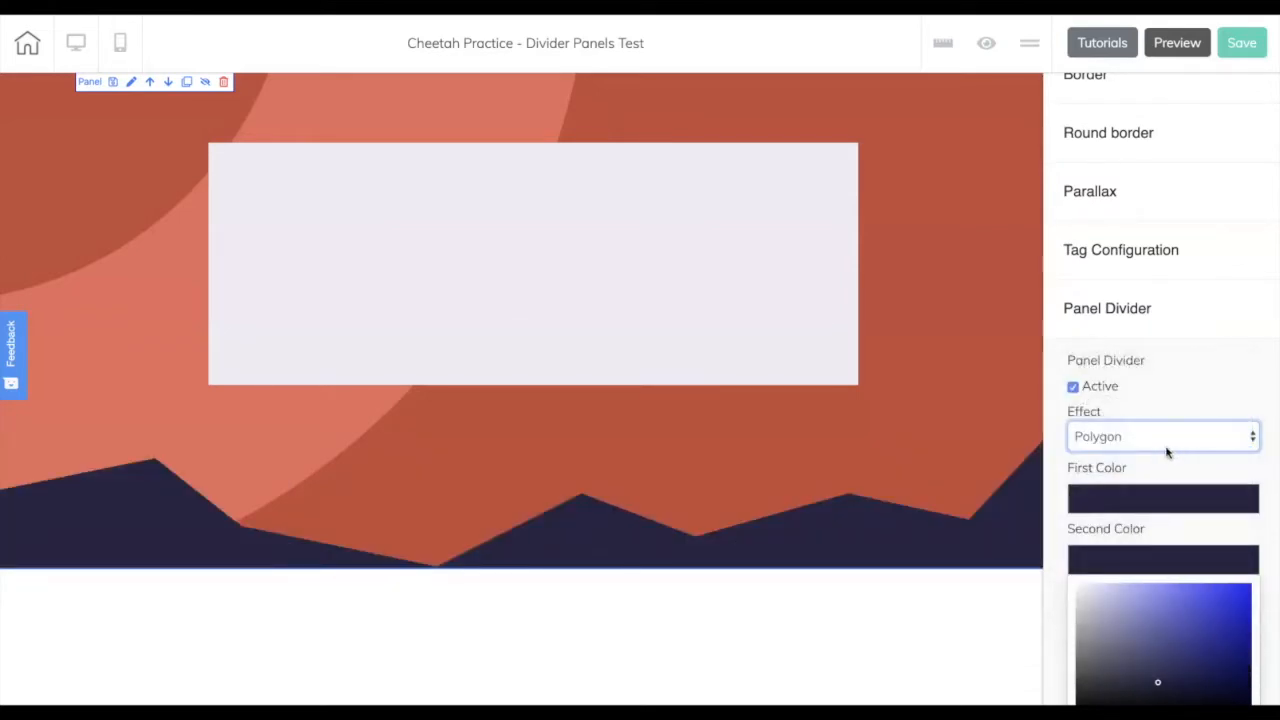
left_click(988, 626)
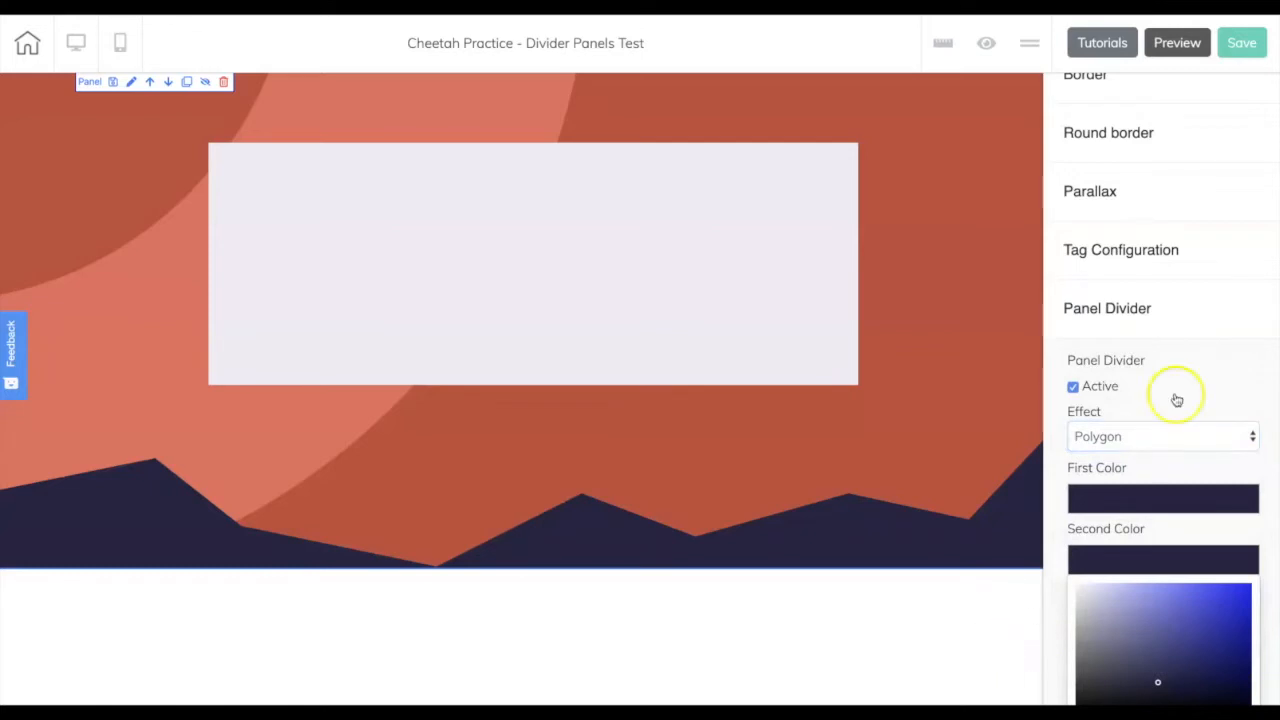
Step: Add the Contents - 07 ready-made panel below the orange-red panel and check where the two meet
scroll(1081, 133, "up", 1)
scroll(1081, 140, "up", 3)
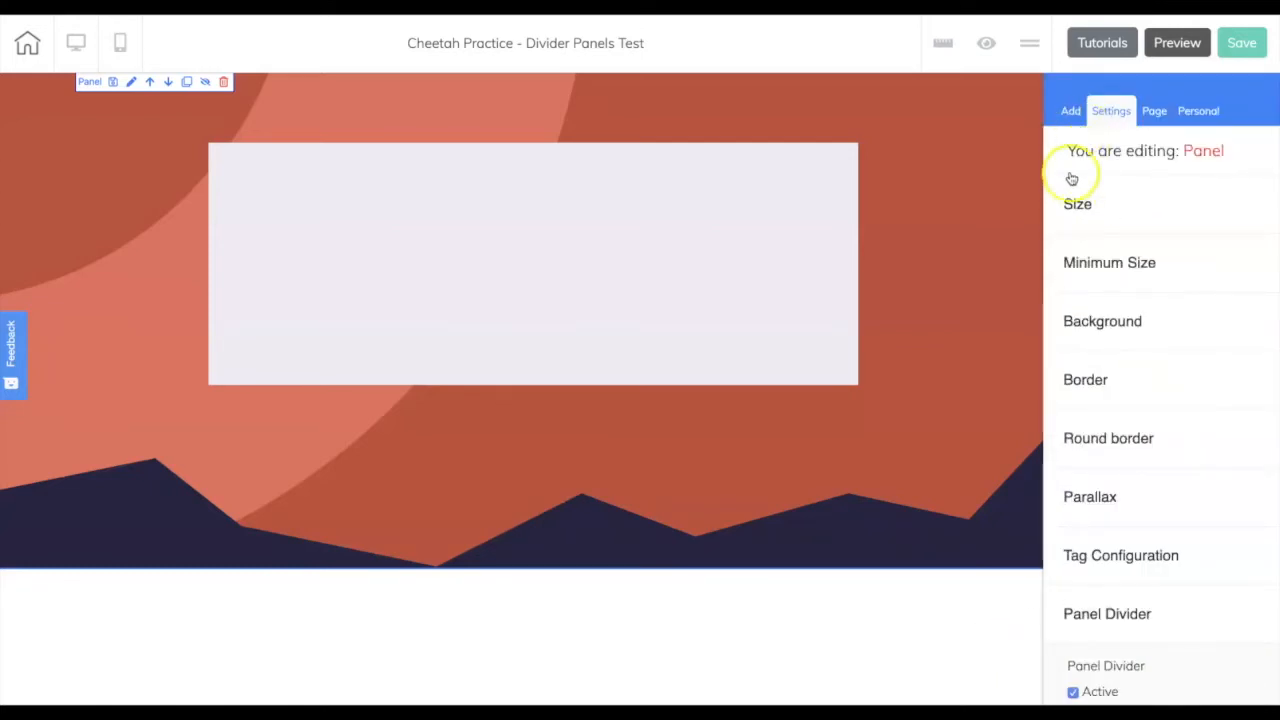
left_click(1066, 111)
left_click(1083, 191)
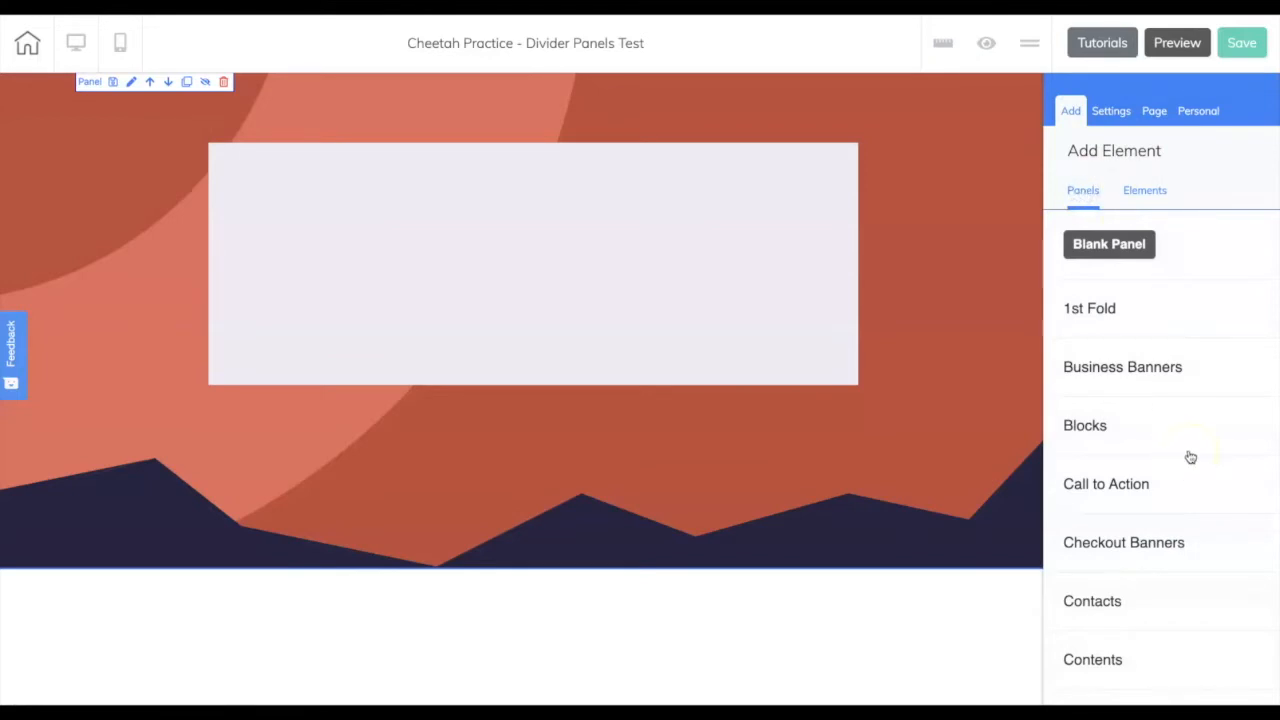
scroll(1190, 457, "down", 3)
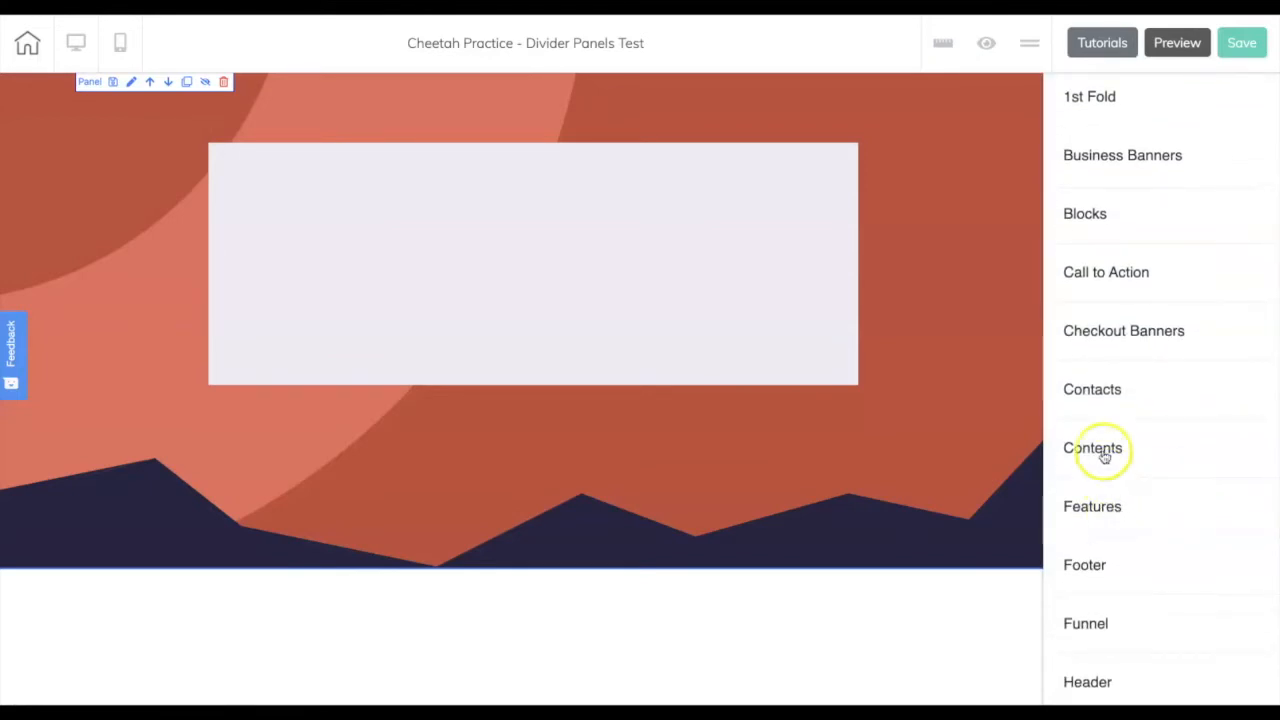
left_click(1104, 452)
scroll(1142, 519, "down", 10)
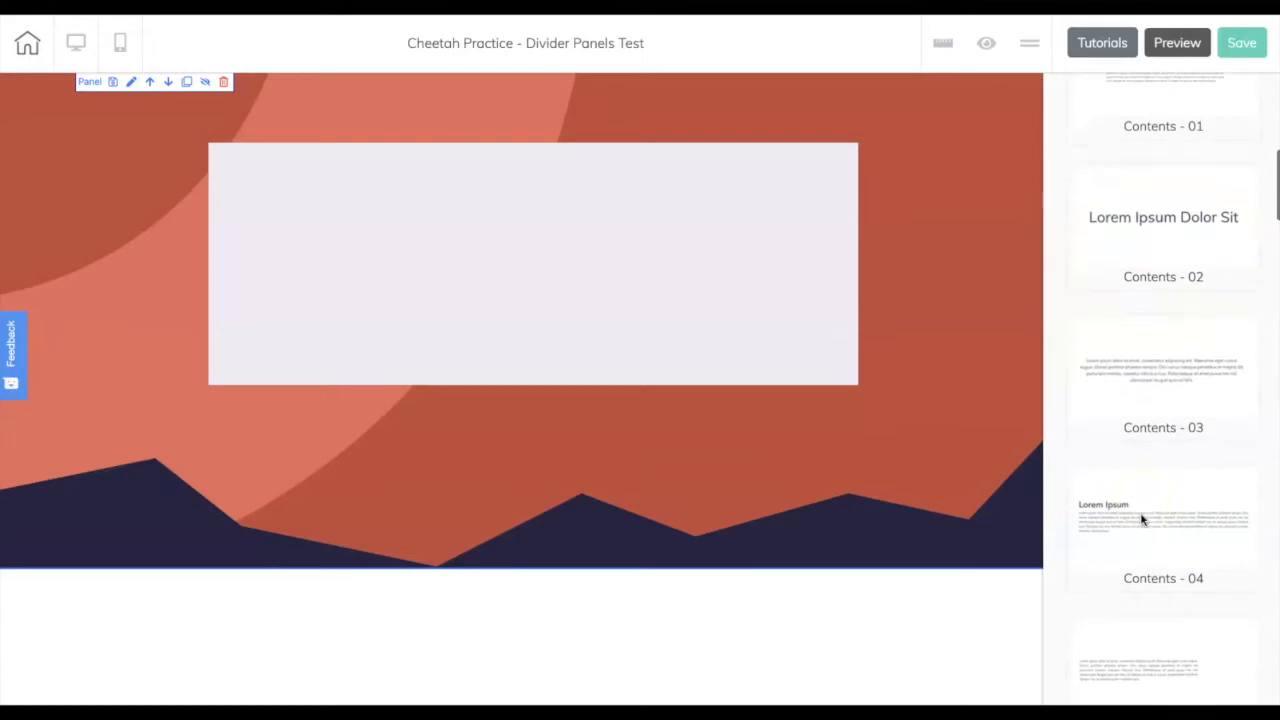
left_click(1141, 518)
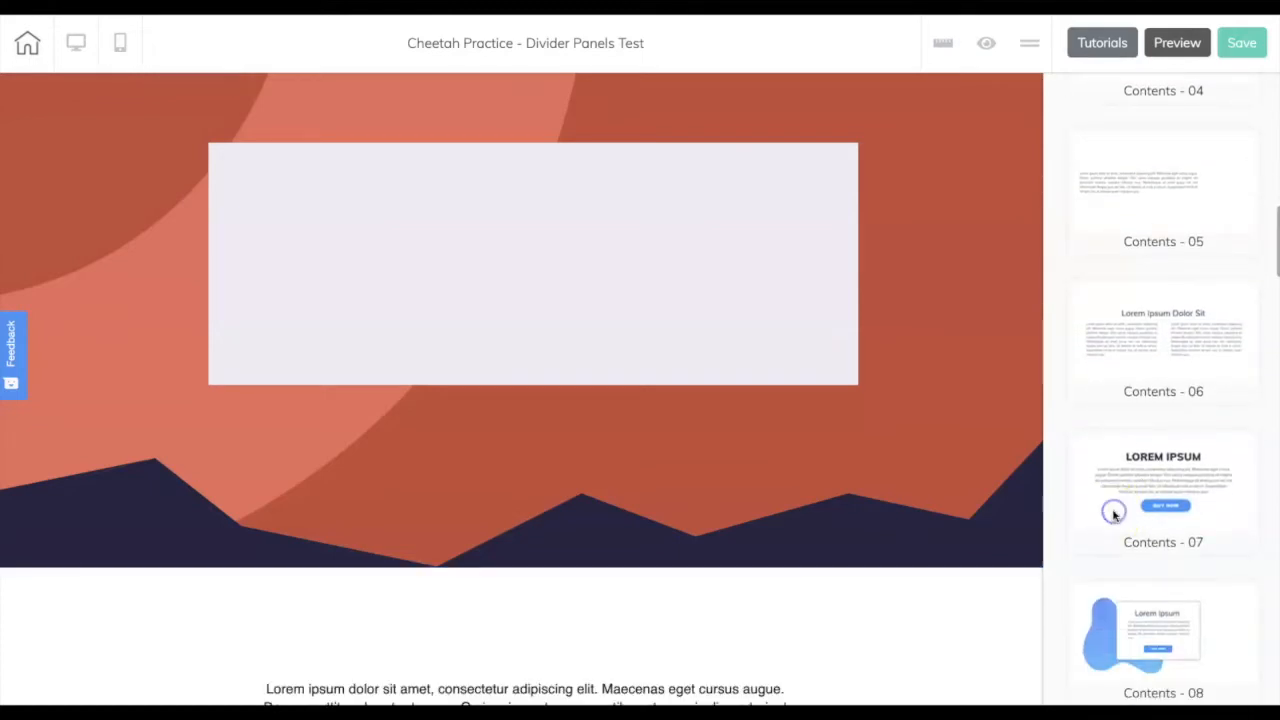
scroll(960, 526, "down", 3)
scroll(960, 526, "up", 3)
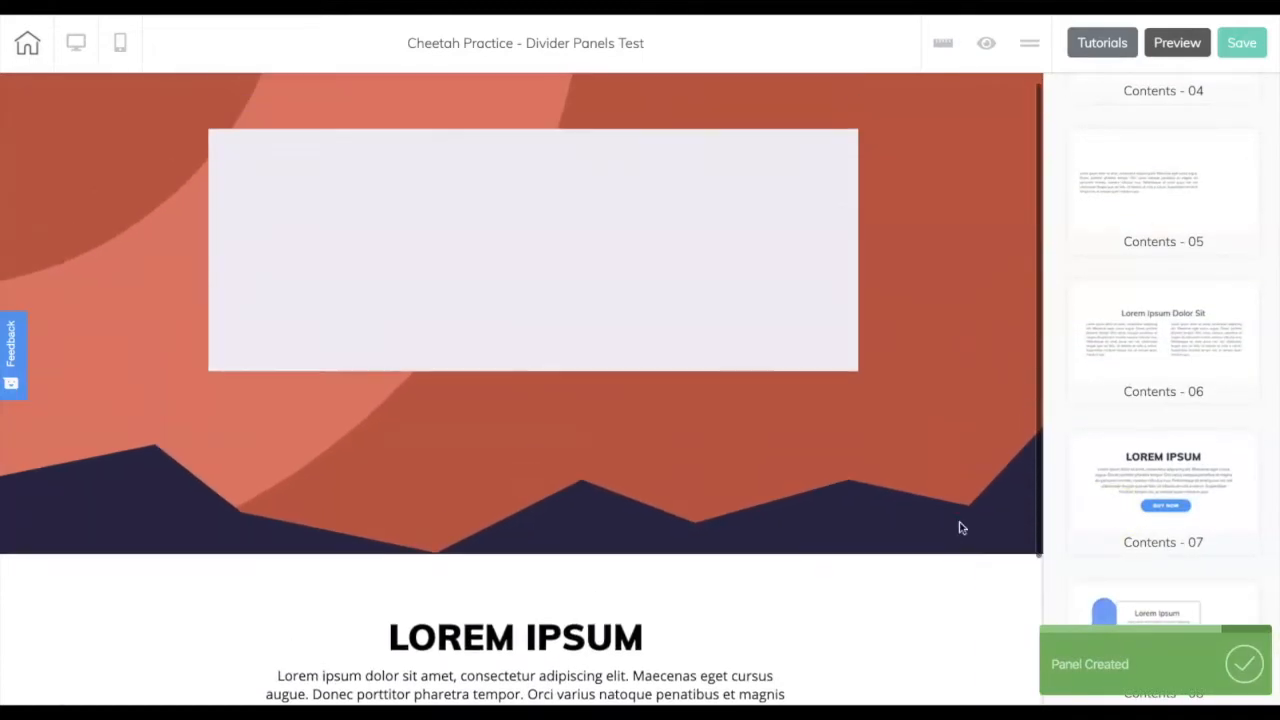
Step: Try the Polygon Up and Banner Lateral effects on the orange-red panel's divider
left_click(1002, 396)
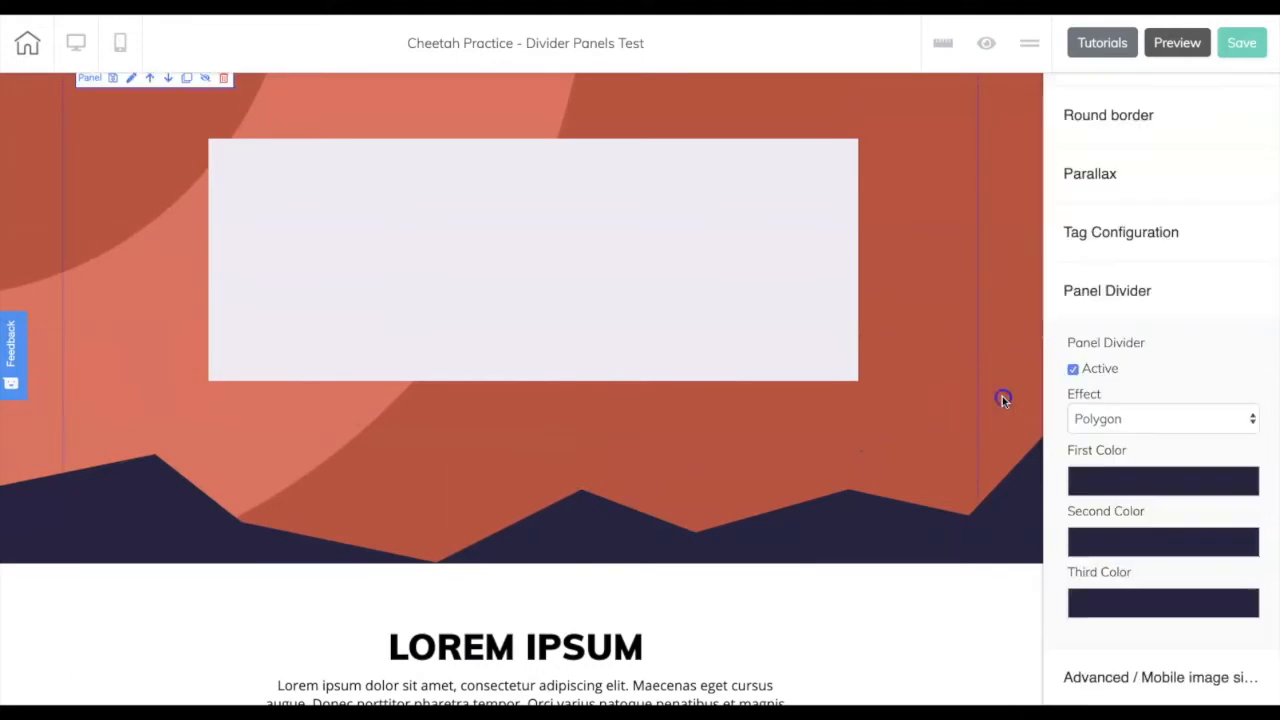
left_click(1191, 420)
left_click(1191, 437)
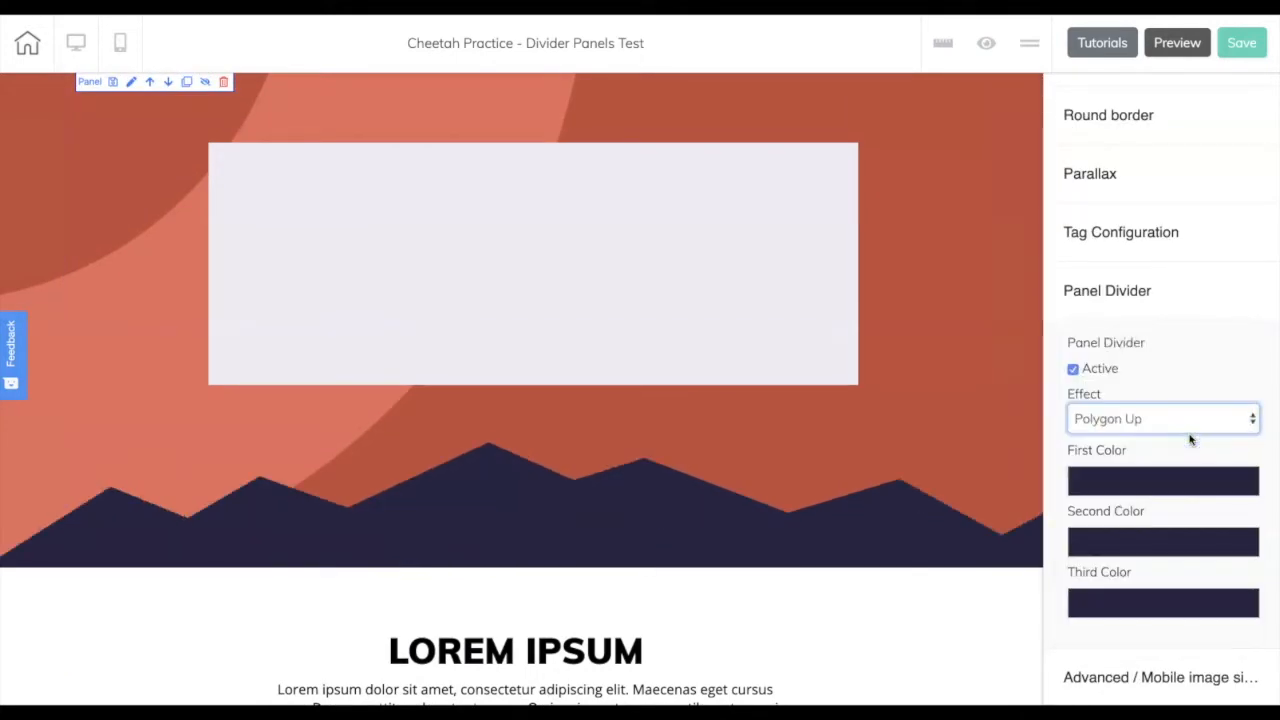
left_click(1195, 422)
left_click(1193, 437)
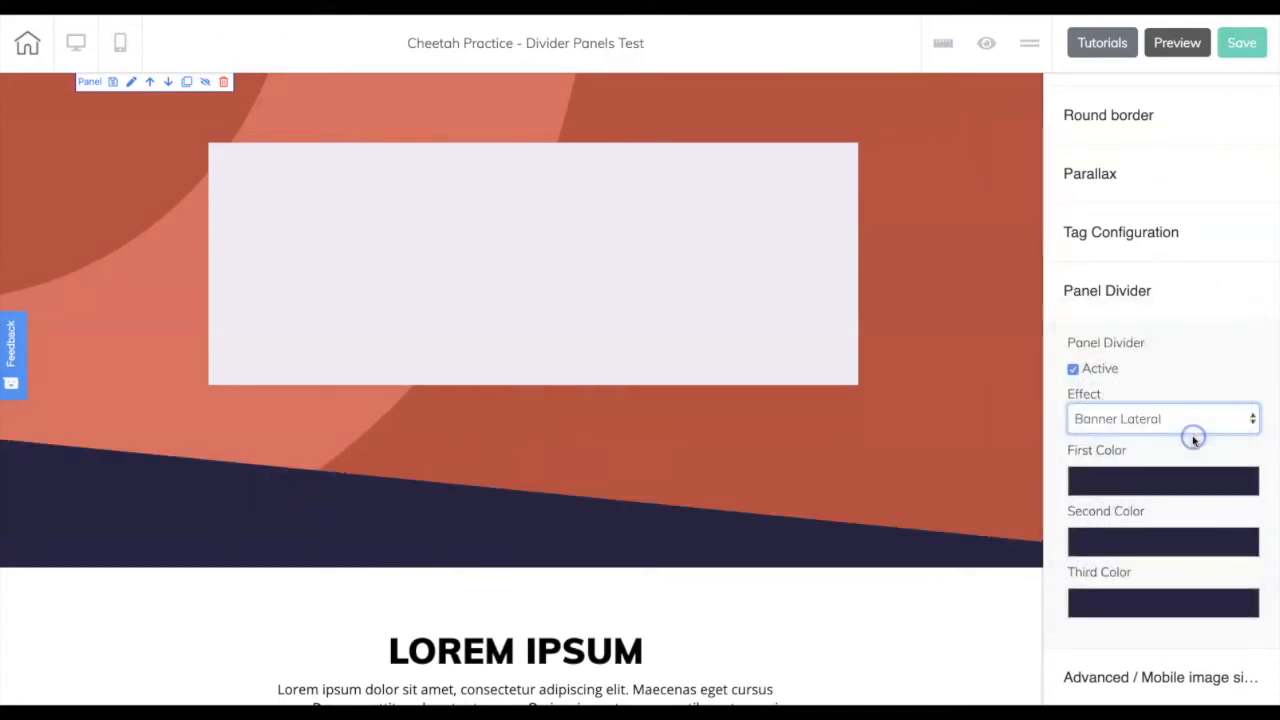
Step: Try the Drops and Waves Lateral effects on the orange-red panel's divider and check how each meets the content panel
left_click(1191, 425)
left_click(1189, 435)
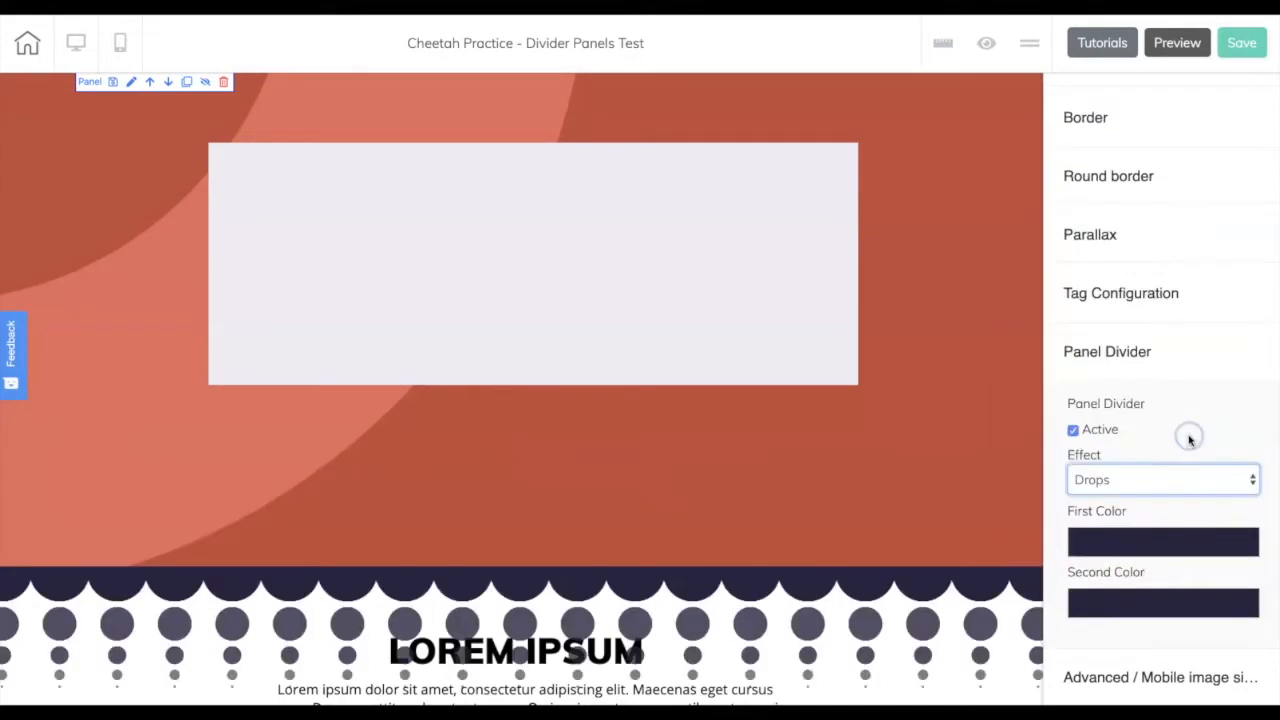
scroll(1003, 432, "down", 2)
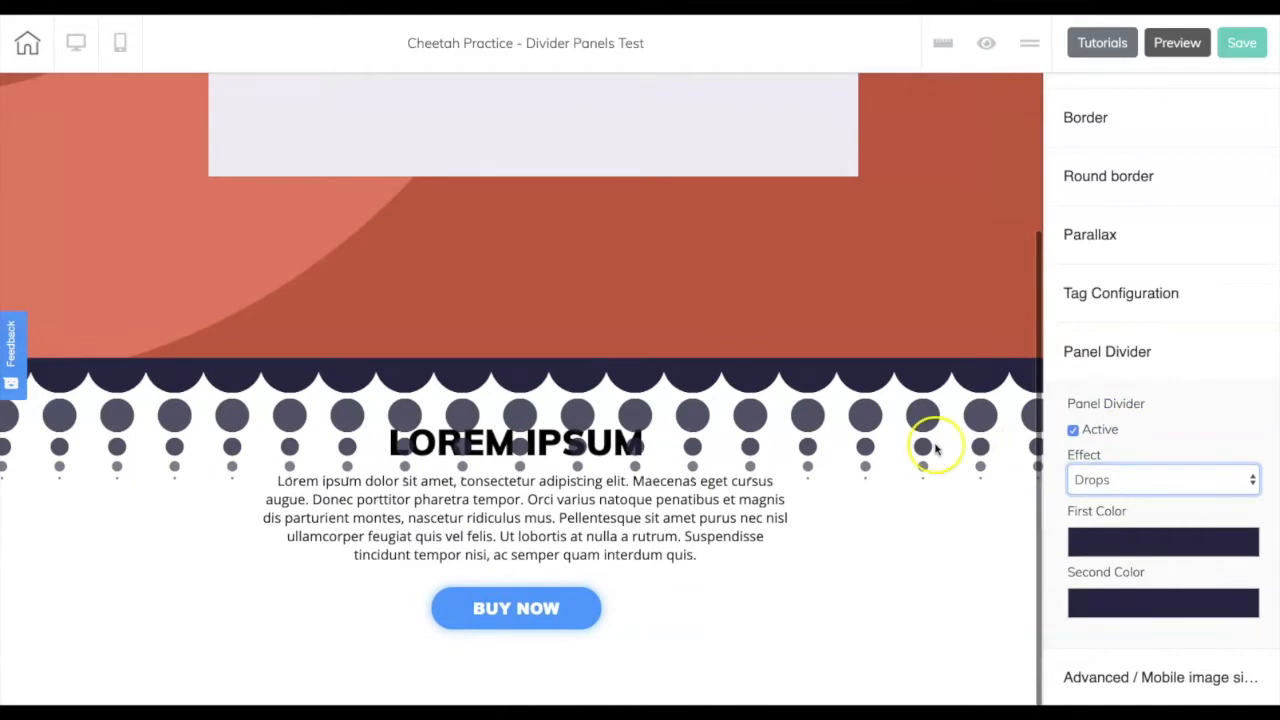
left_click(1168, 478)
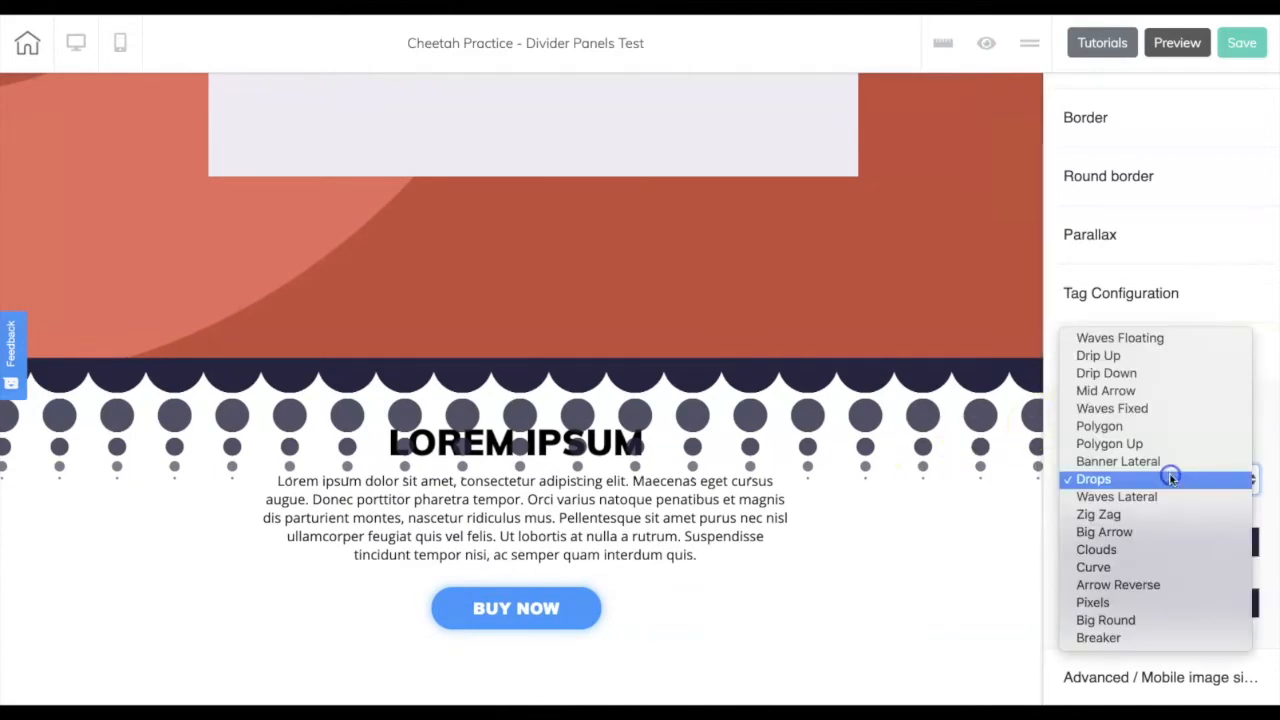
left_click(1167, 496)
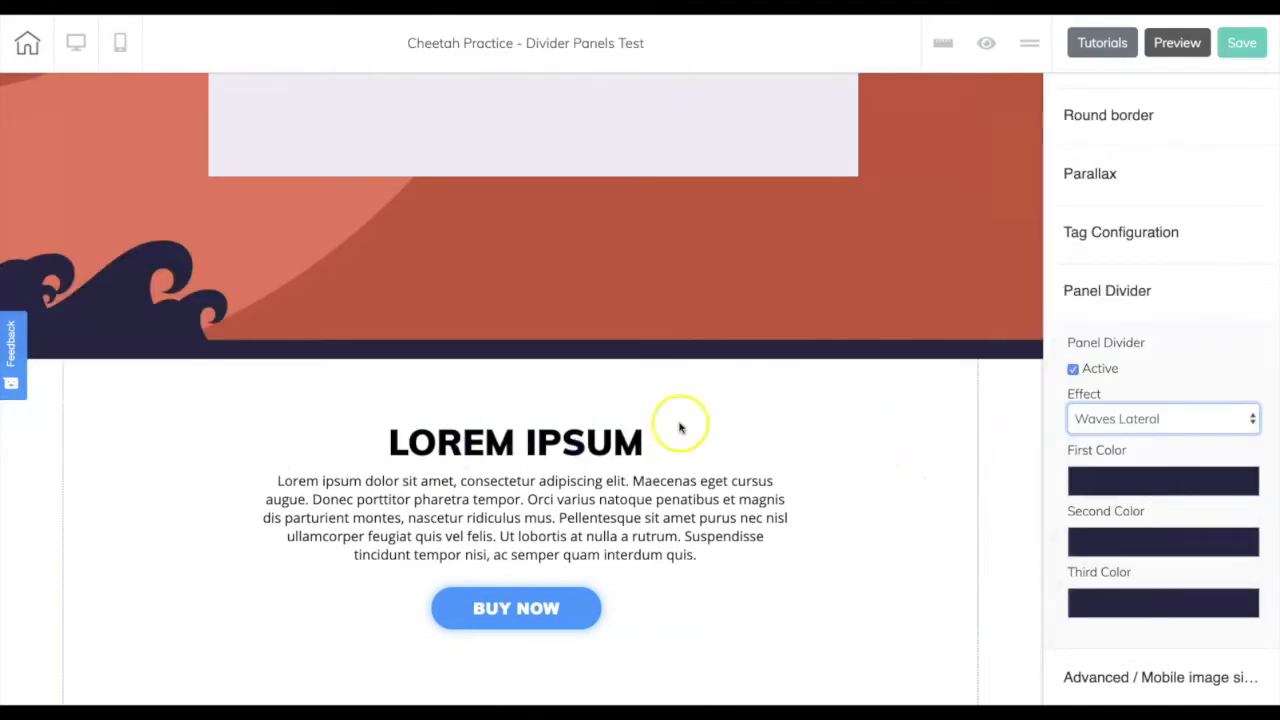
scroll(531, 294, "up", 2)
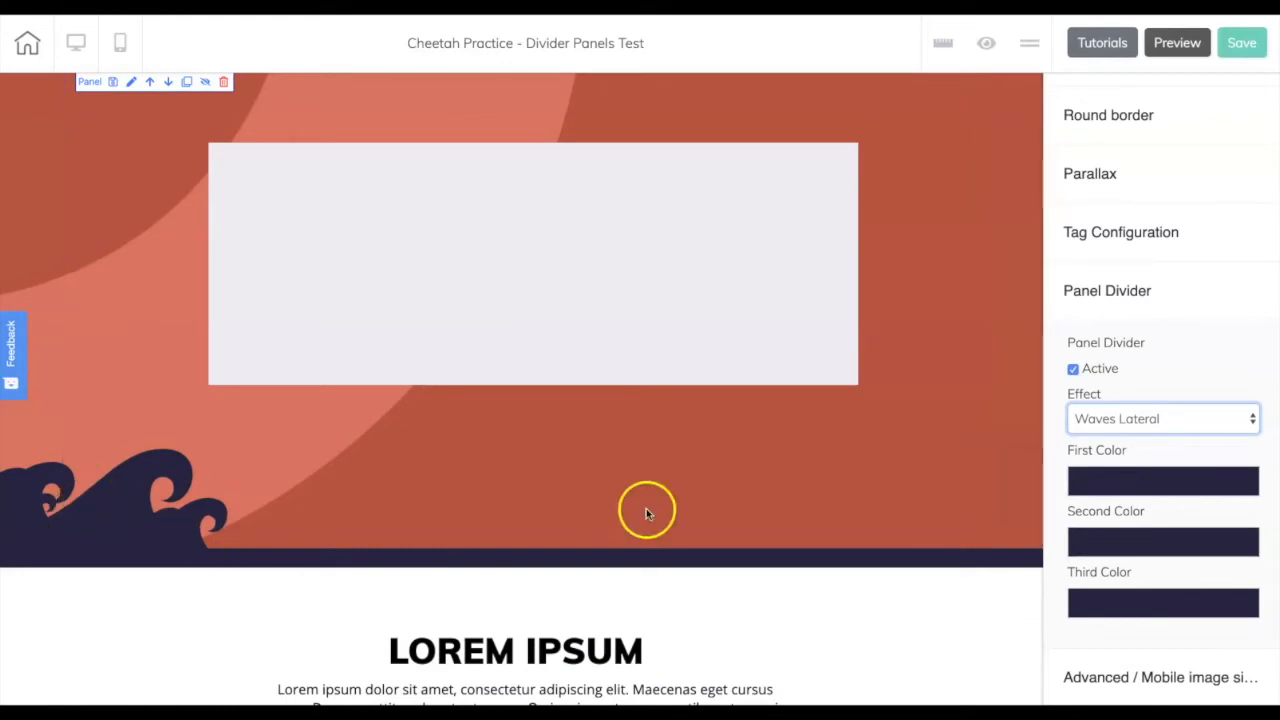
Step: Try the Zig Zag and Big Arrow effects on the orange-red panel's divider
left_click(1122, 421)
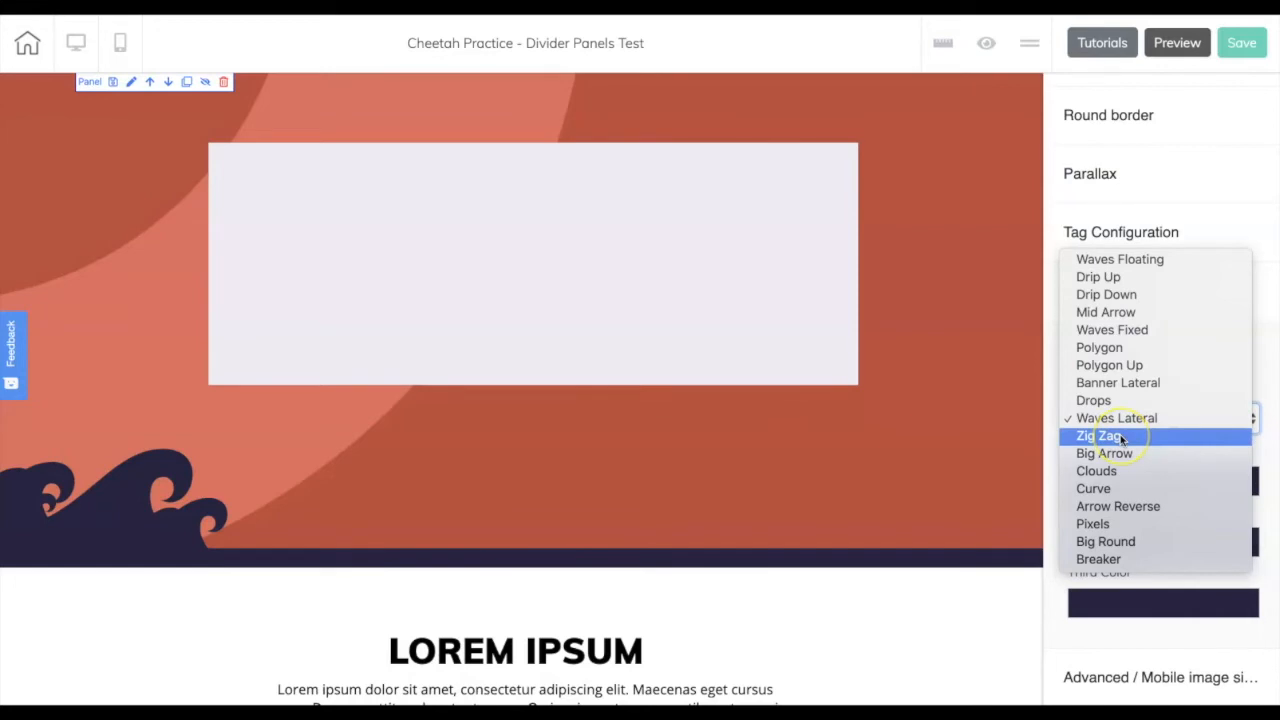
left_click(1122, 437)
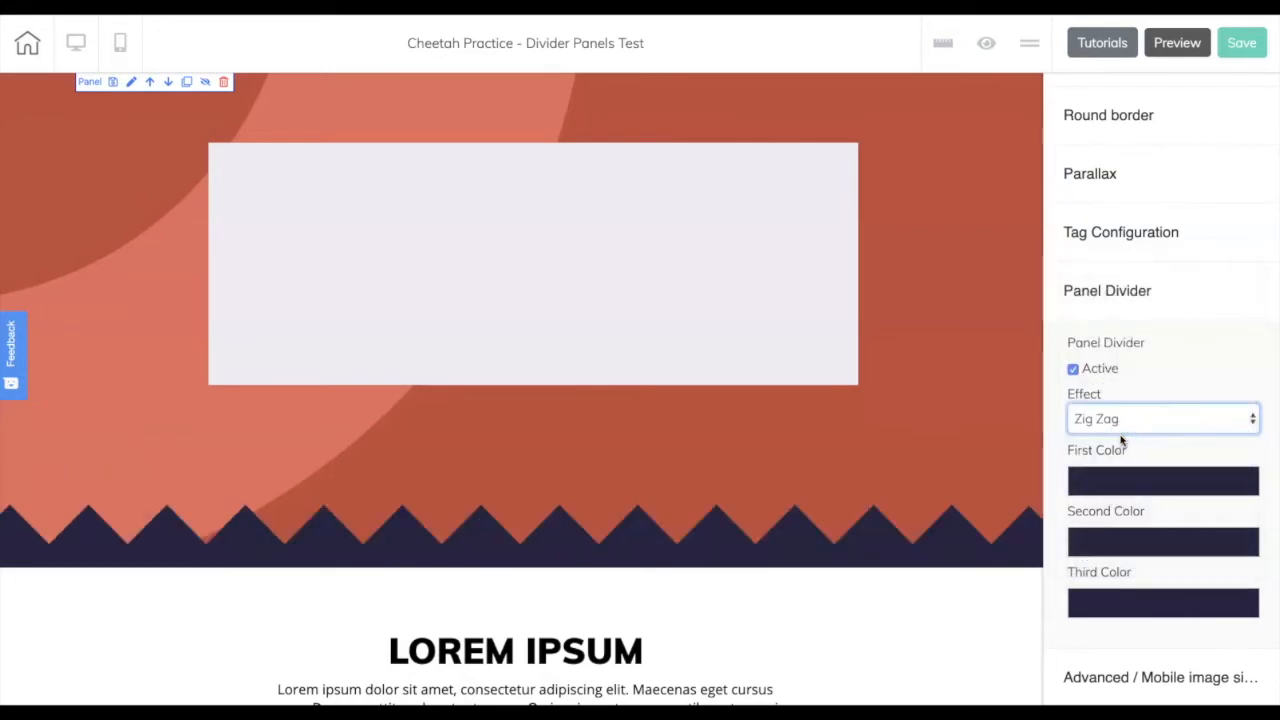
left_click(1131, 427)
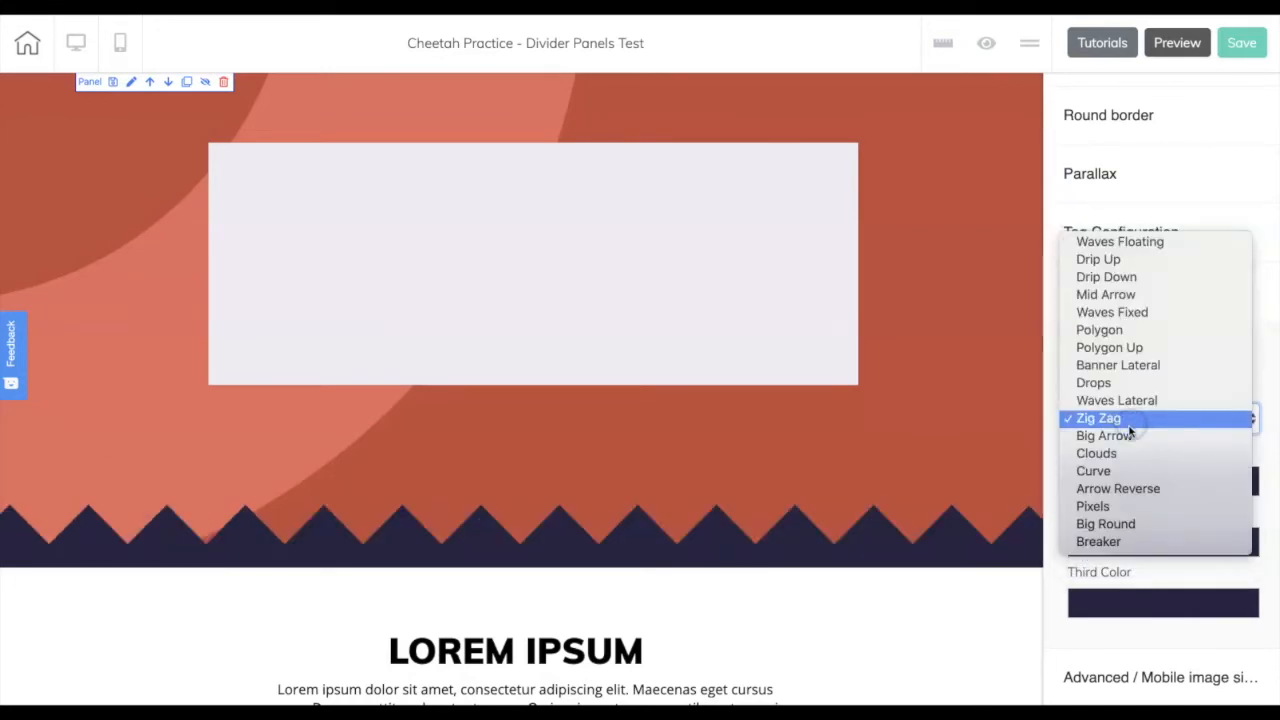
left_click(1131, 434)
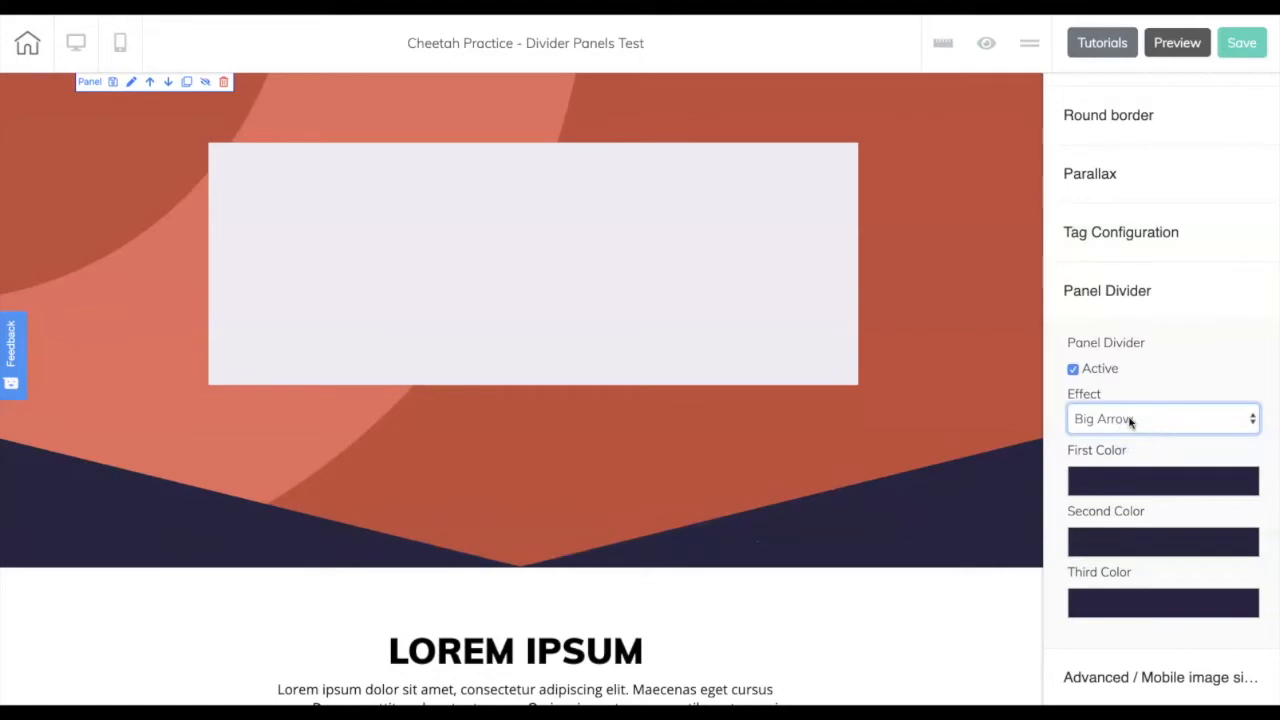
Step: Set the orange-red panel's divider effect to Clouds with white (FFFFFF) as its first color, and check the transition into the content panel
left_click(1130, 420)
left_click(1143, 434)
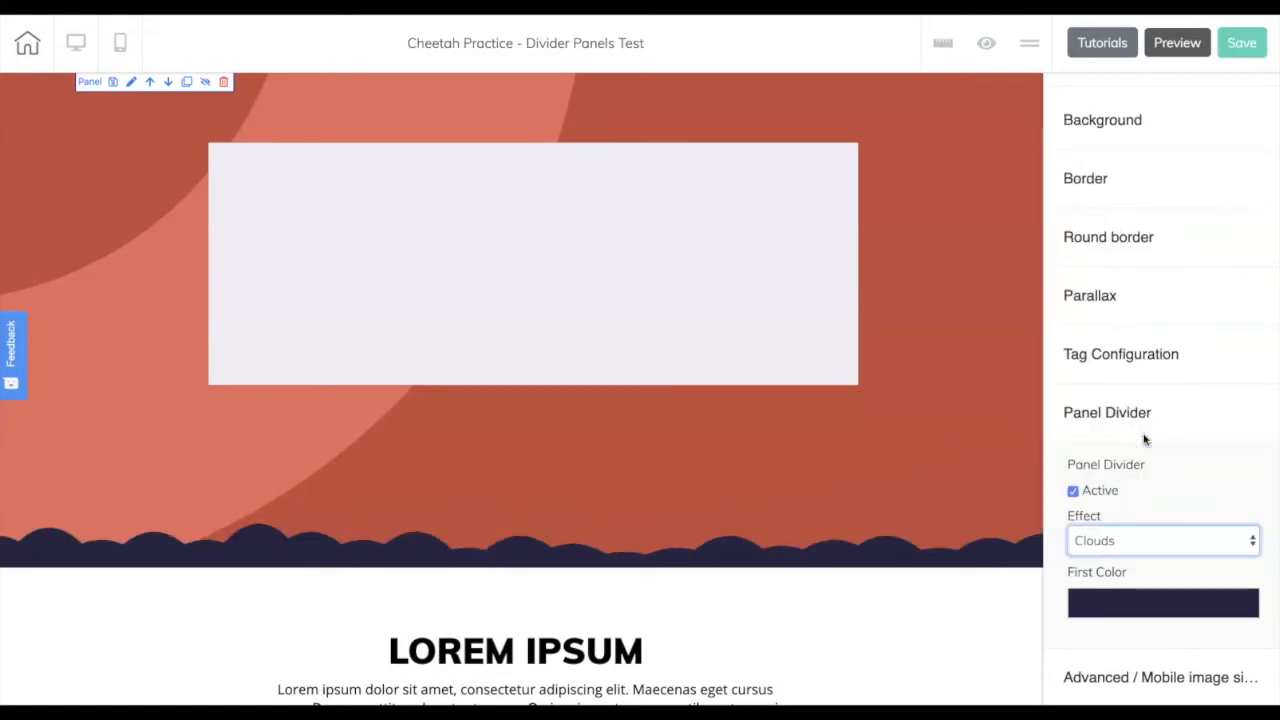
left_click(1146, 425)
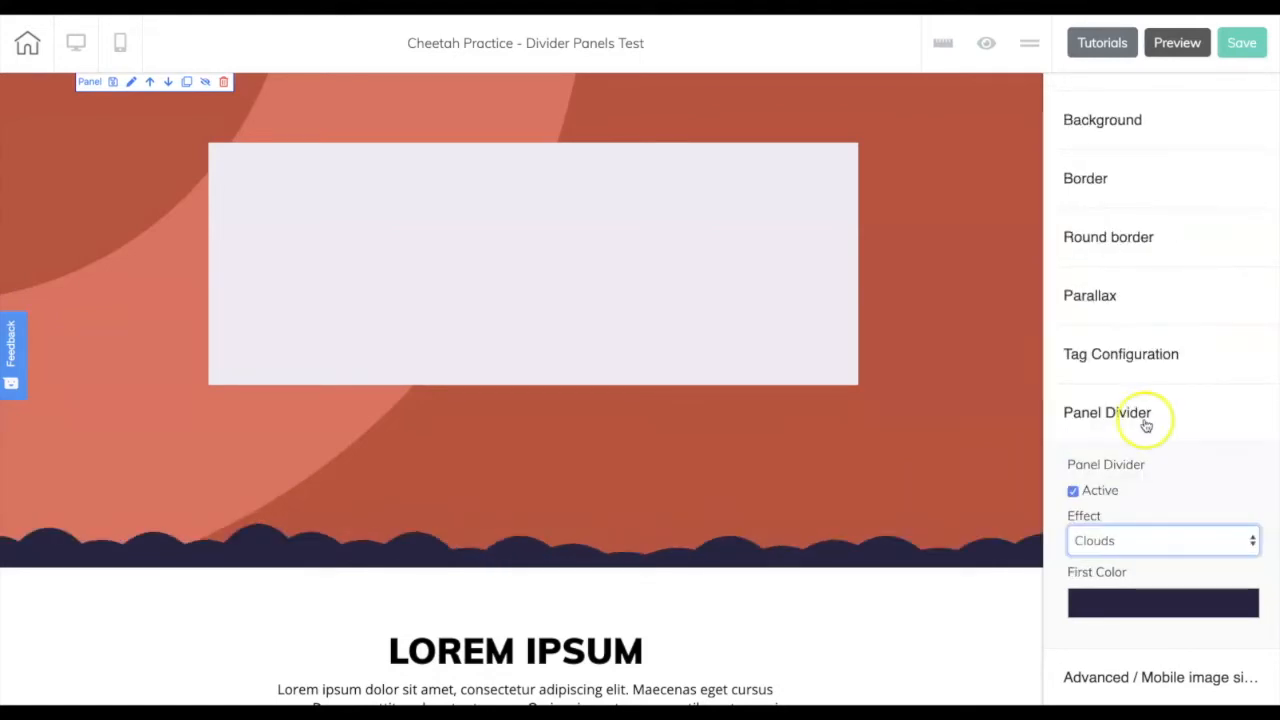
left_click(1136, 604)
left_click(1143, 587)
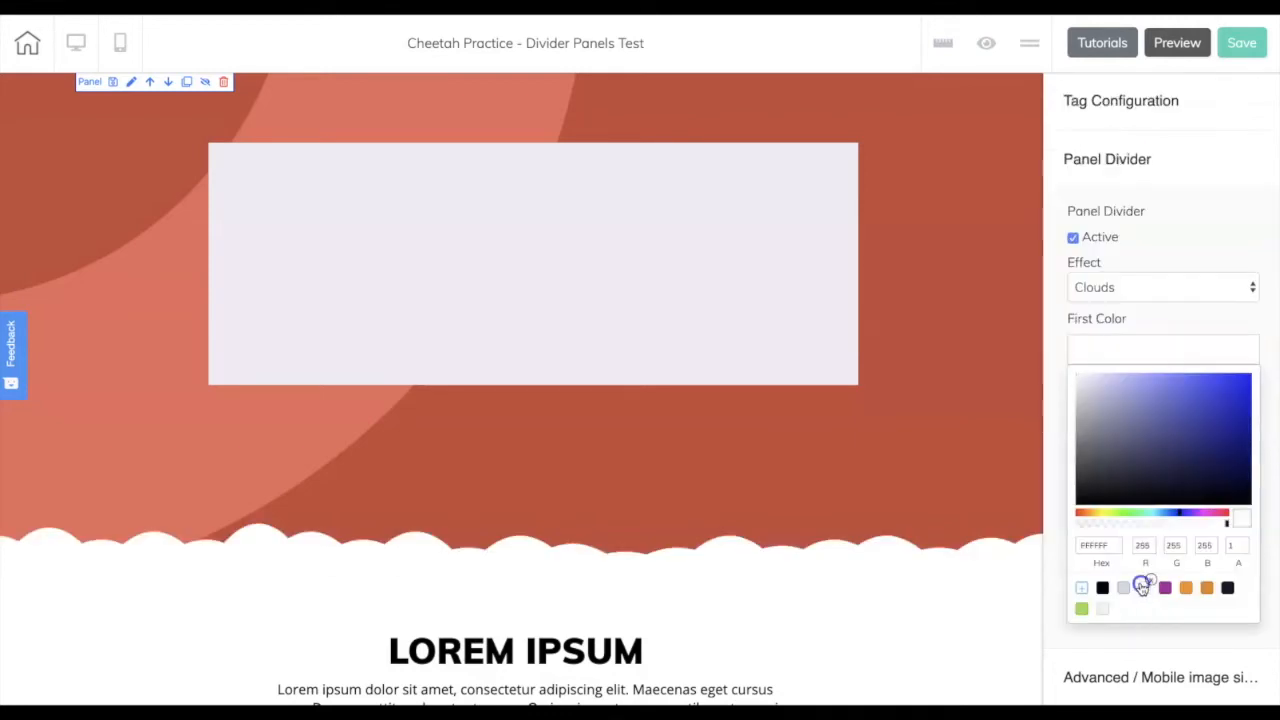
left_click(1005, 650)
scroll(1005, 652, "down", 3)
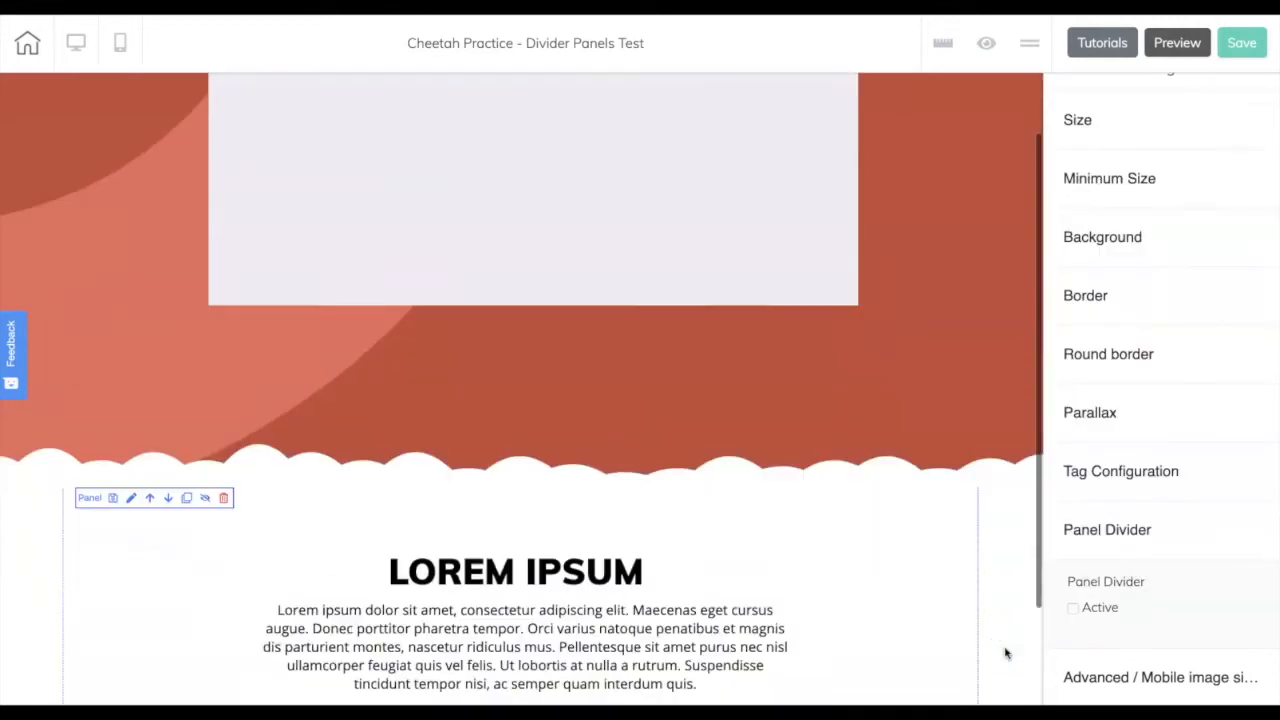
scroll(1005, 652, "up", 1)
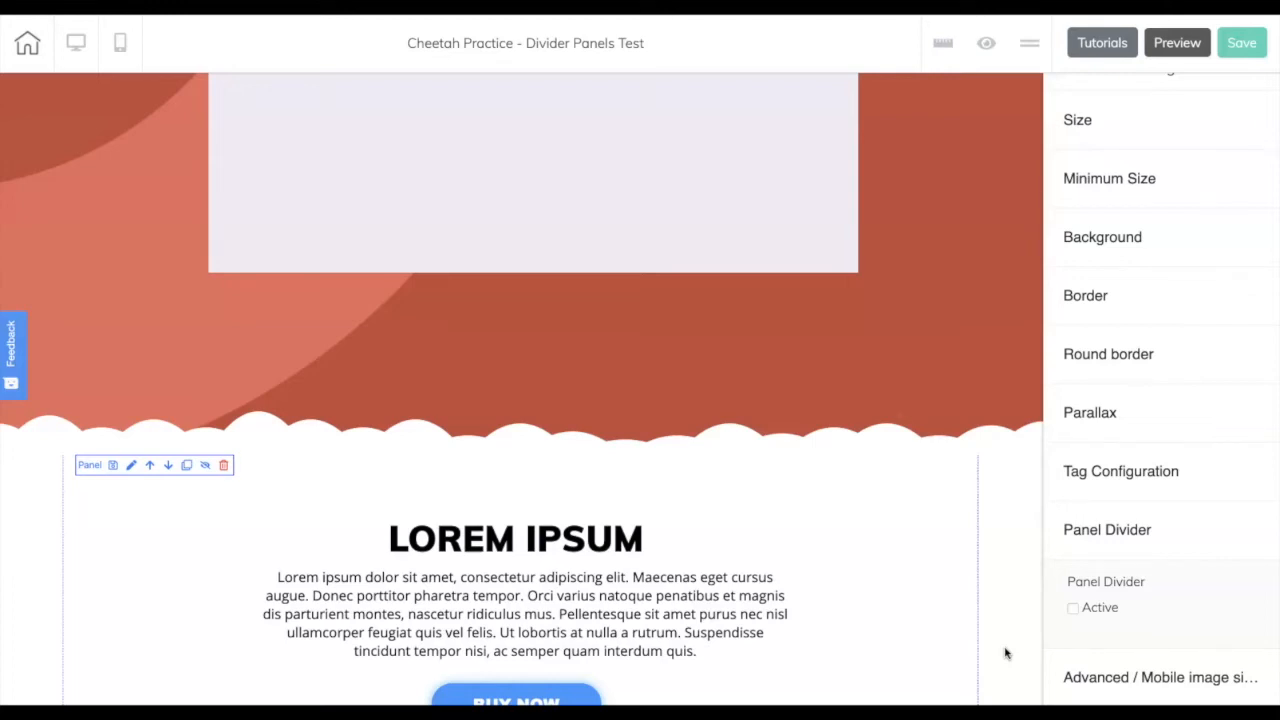
Step: Try a Curve panel divider on the Lorem Ipsum content panel, and deactivate that divider
left_click(1083, 594)
left_click(1083, 594)
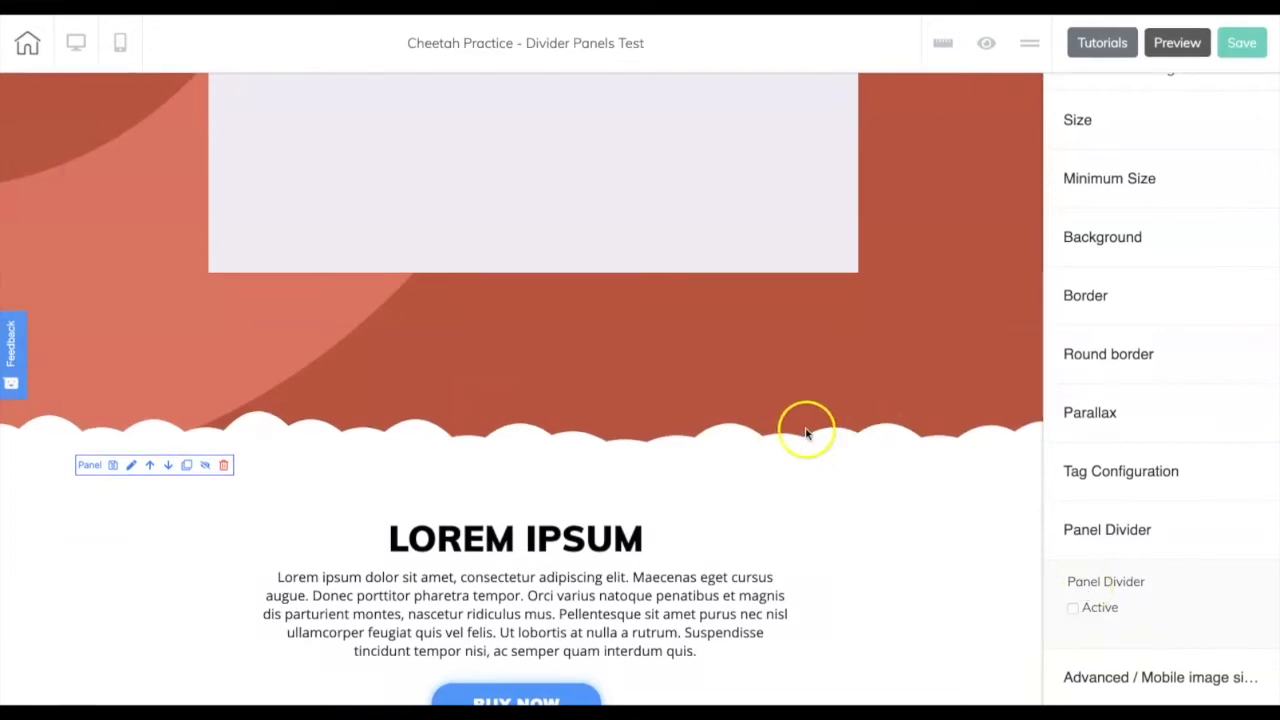
left_click(921, 489)
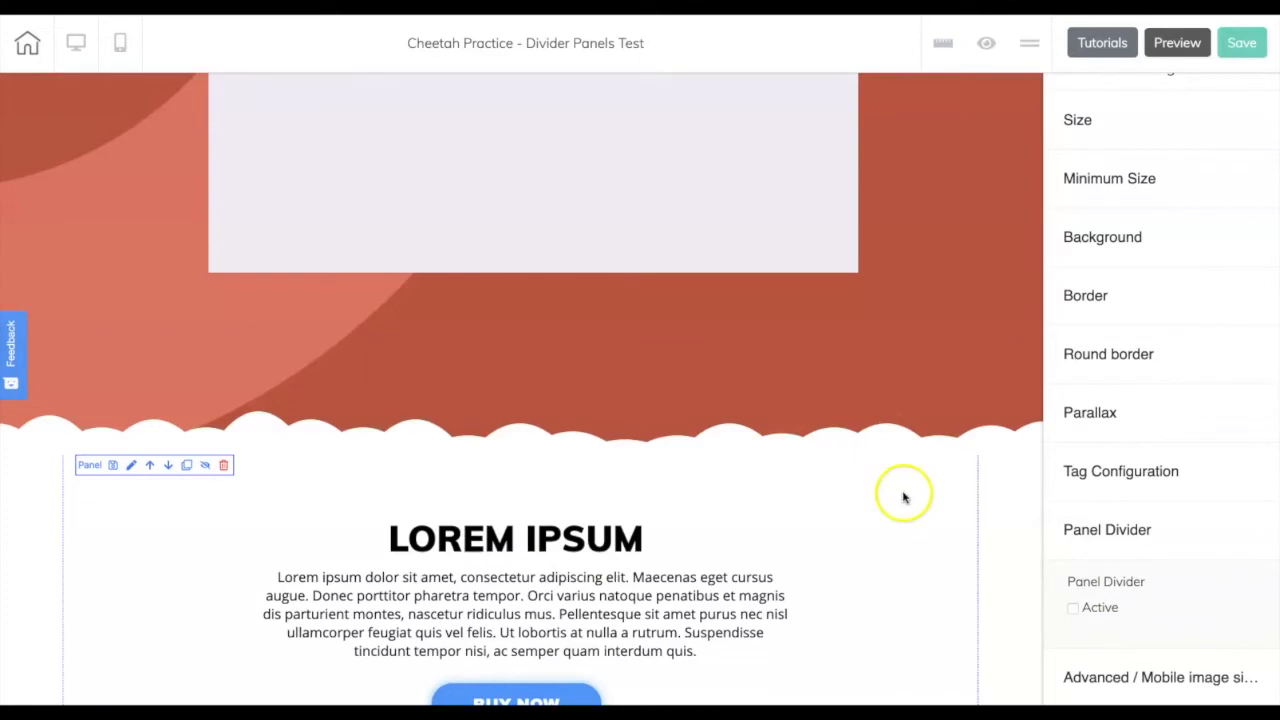
scroll(923, 490, "down", 1)
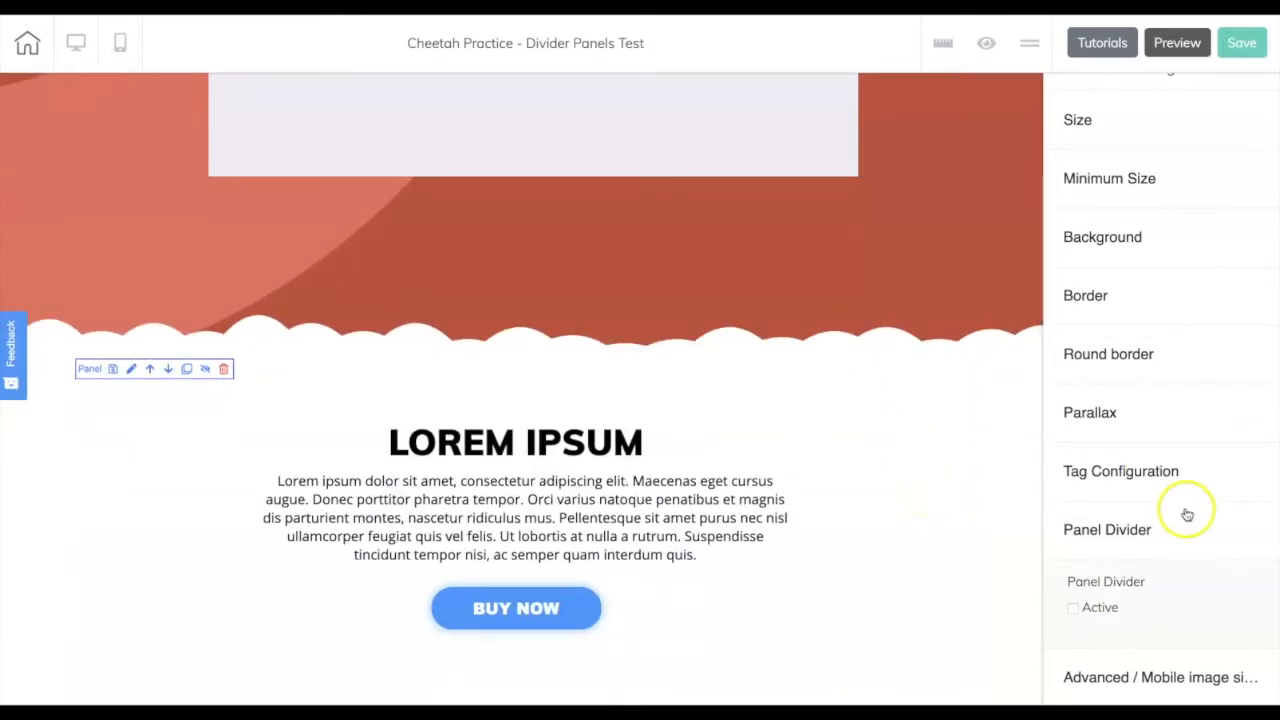
left_click(1074, 607)
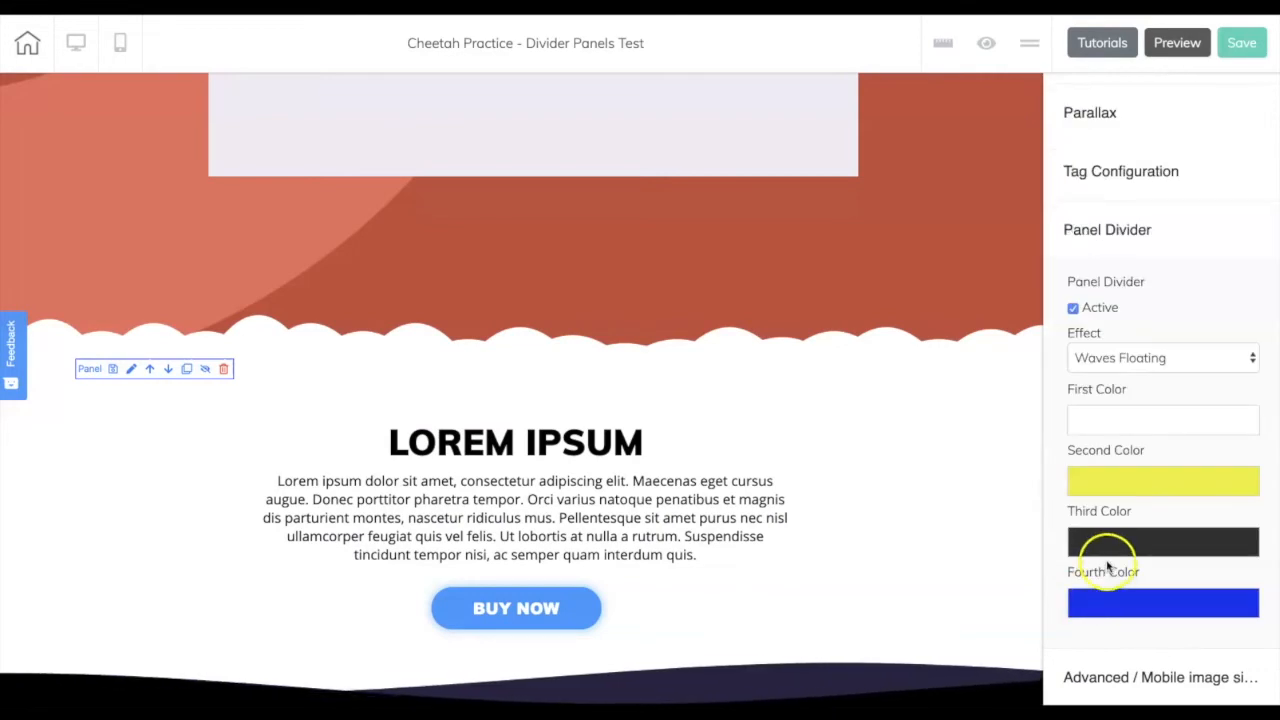
left_click(1145, 358)
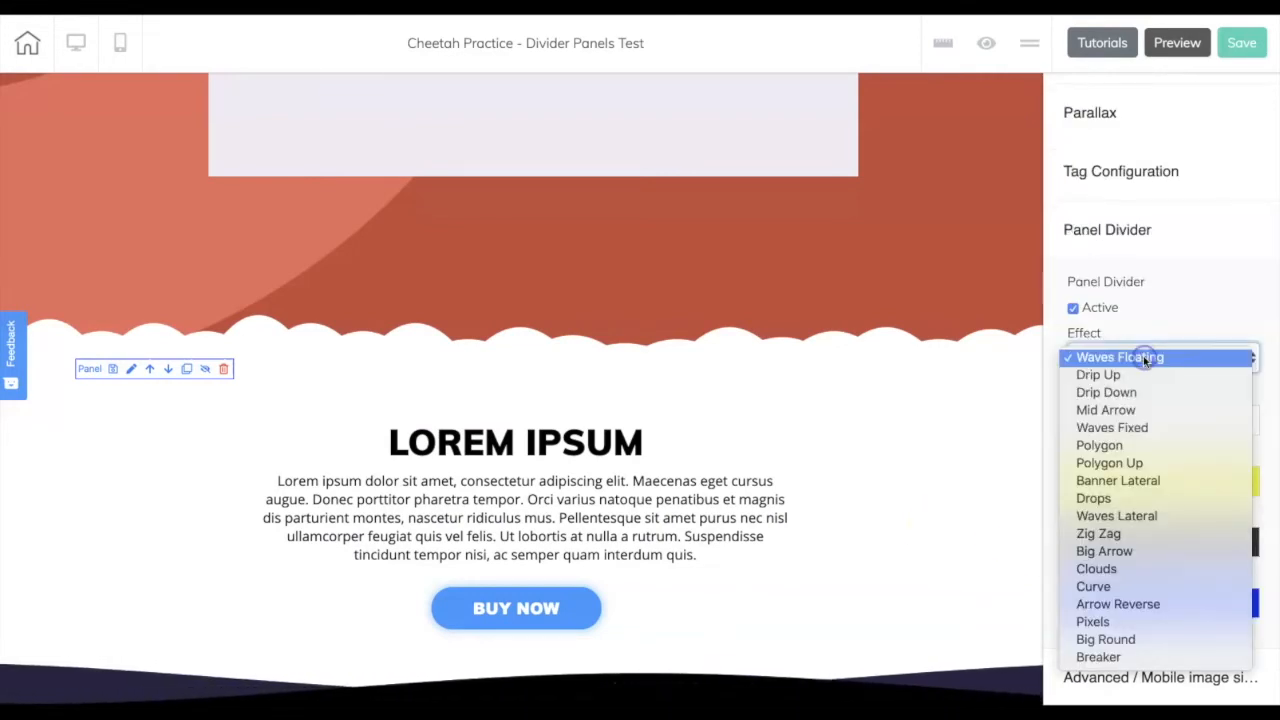
left_click(1129, 590)
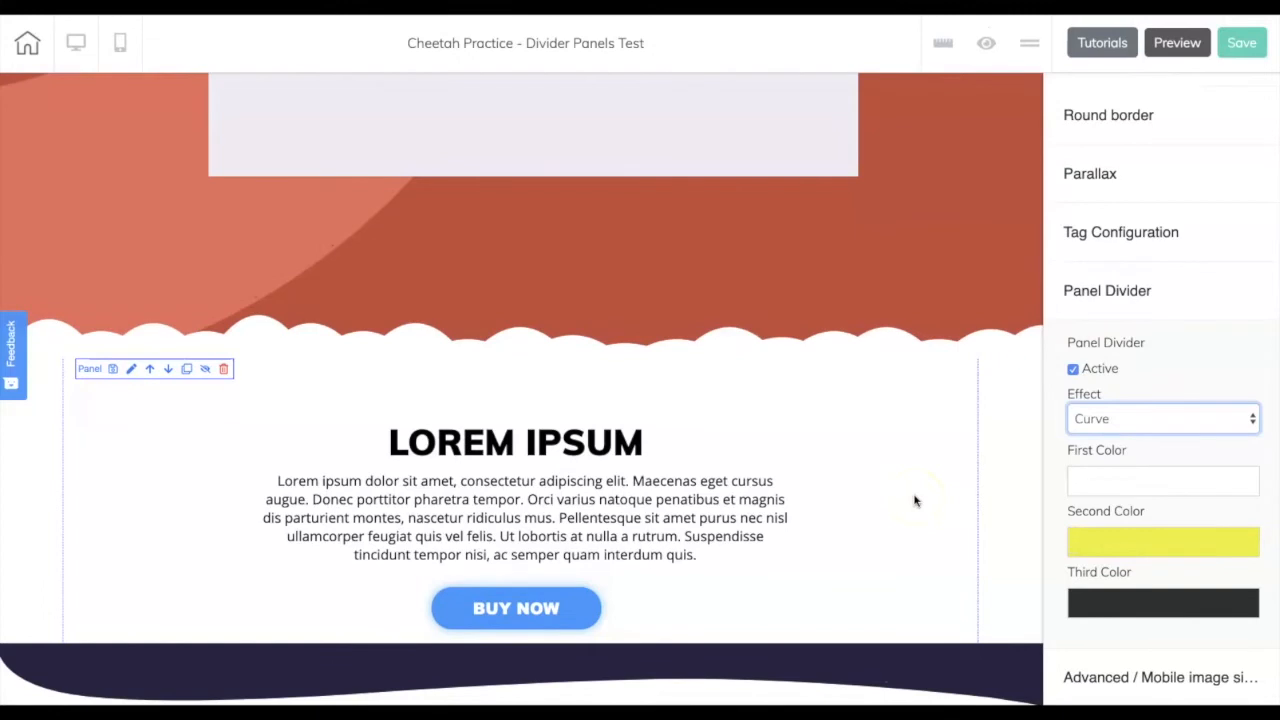
left_click(1073, 368)
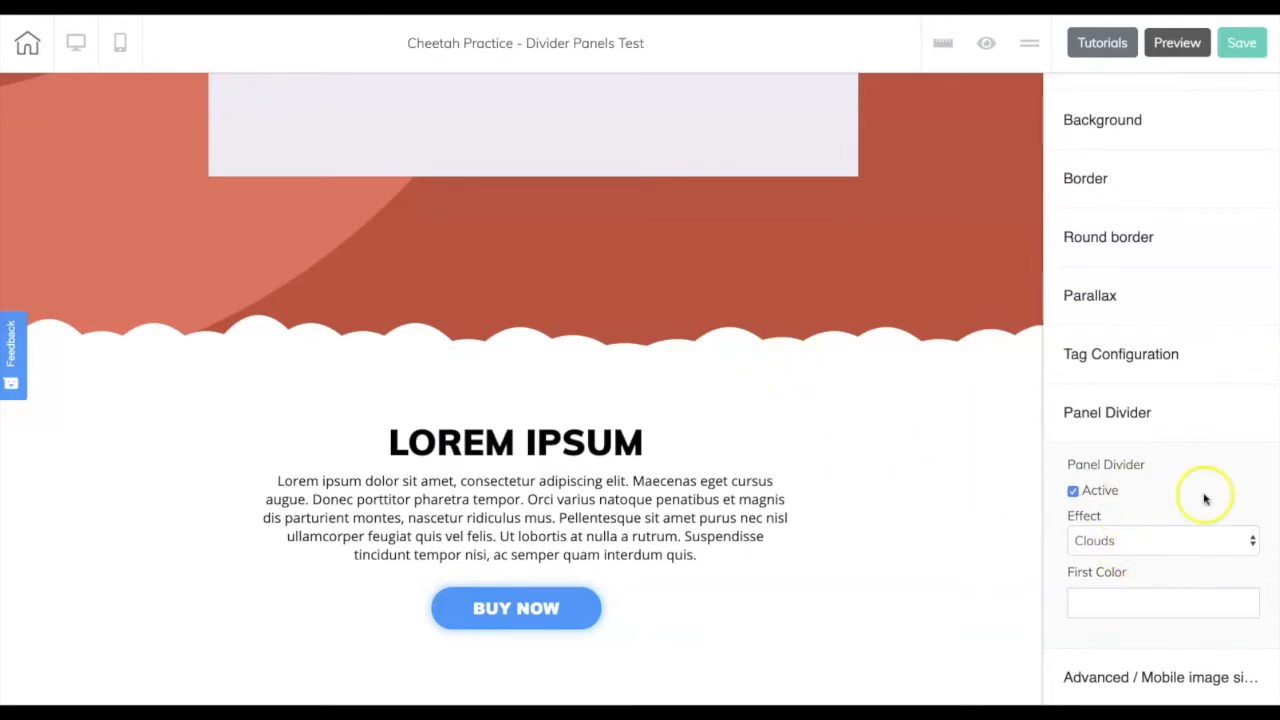
Step: Try the Curve and Arrow Reverse effects on the orange-red panel's divider
left_click(1183, 542)
left_click(1178, 559)
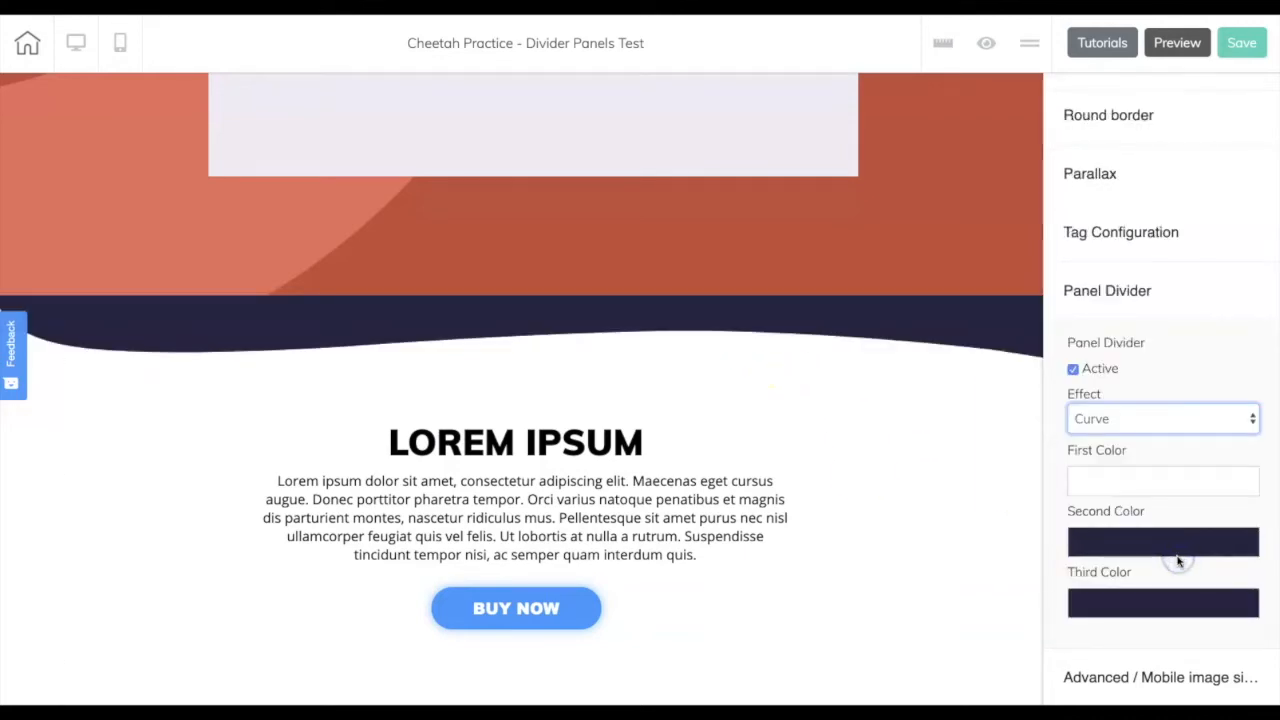
left_click(1143, 418)
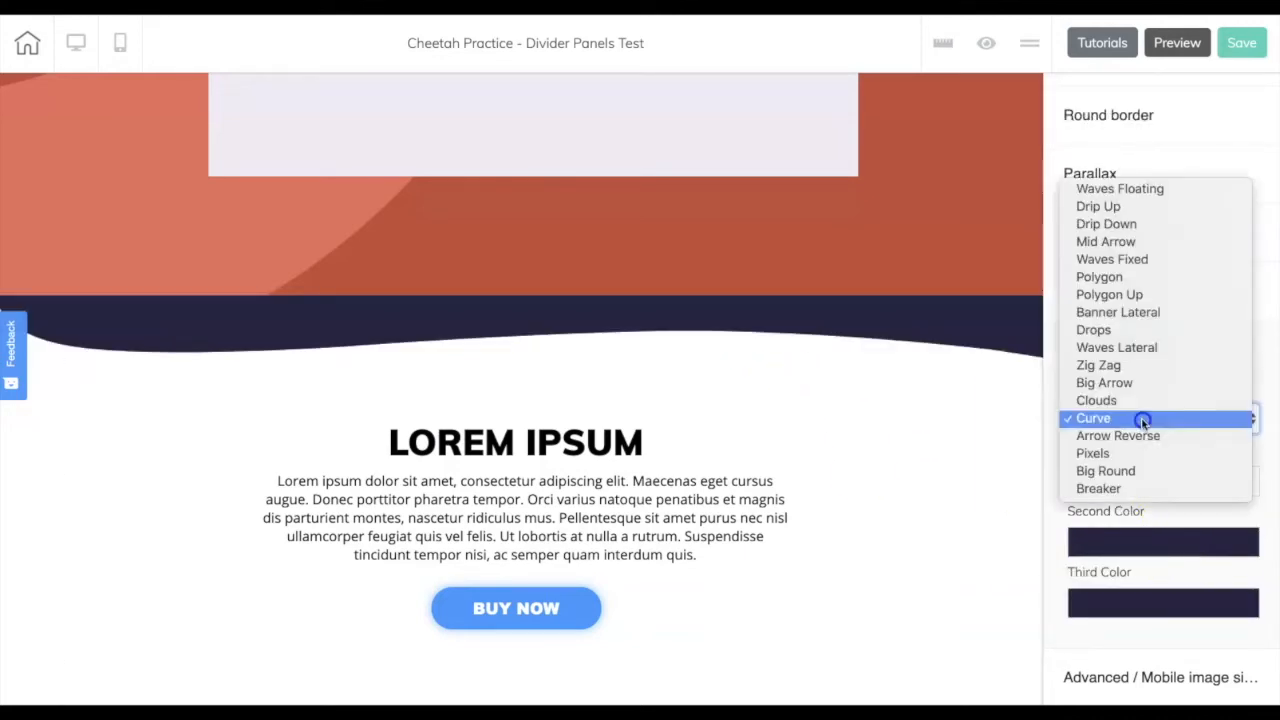
left_click(1140, 432)
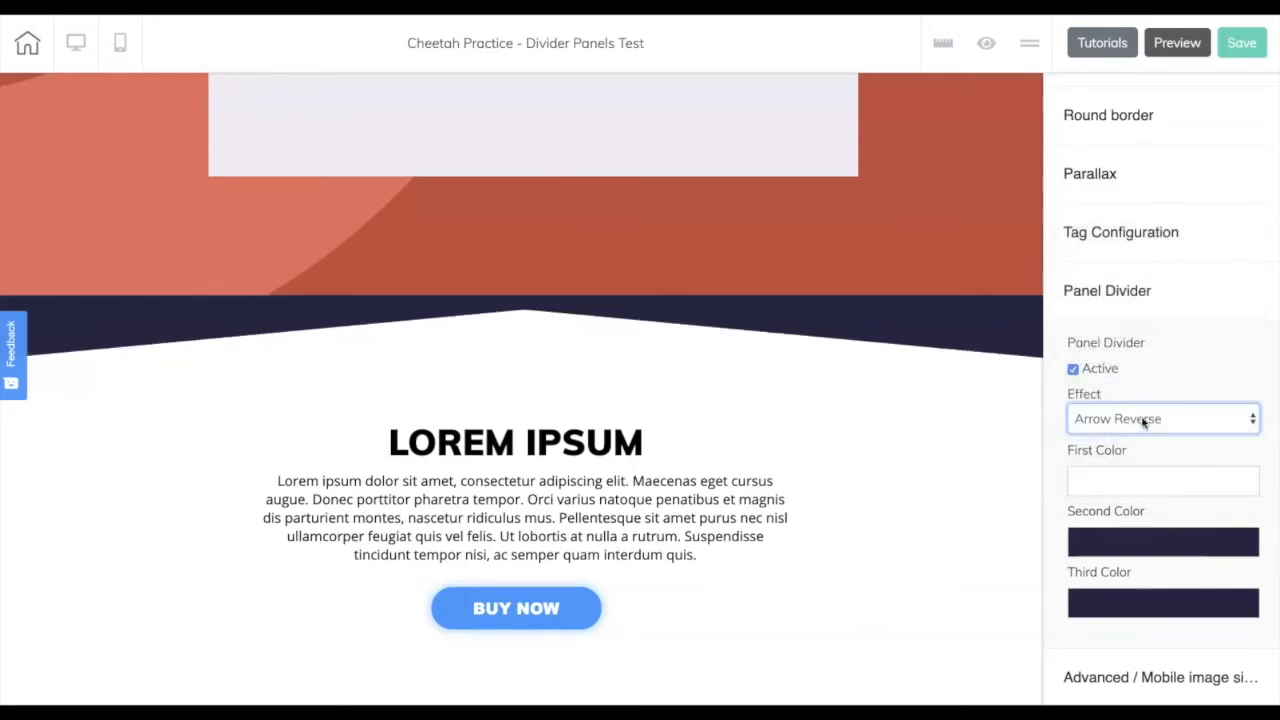
Step: Try the Pixels and Big Round effects on the orange-red panel's divider
left_click(1143, 421)
left_click(1140, 432)
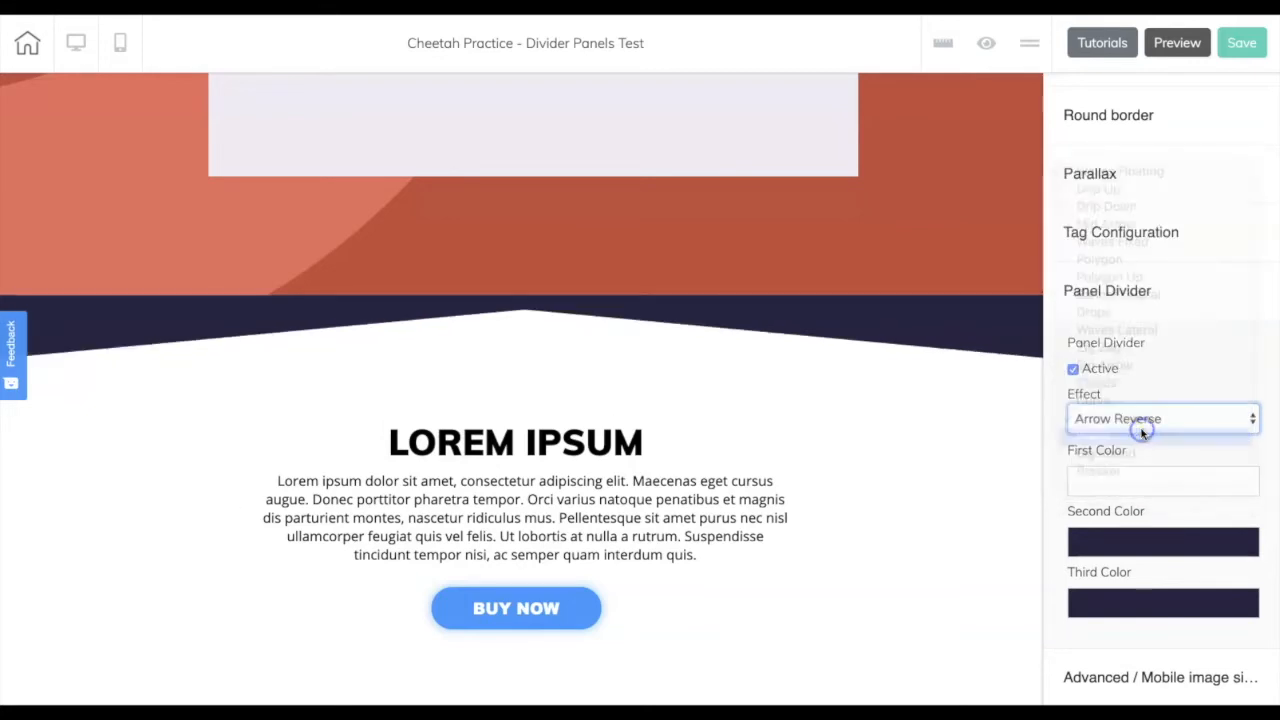
left_click(1144, 419)
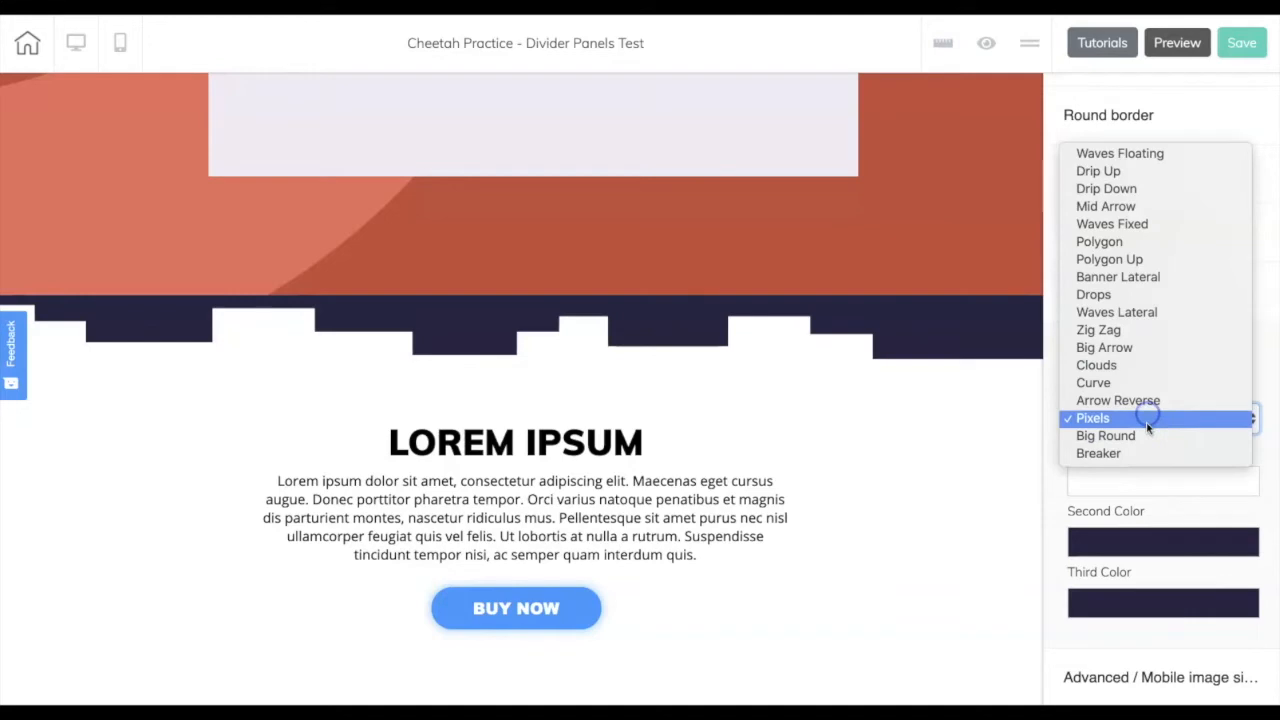
left_click(1146, 437)
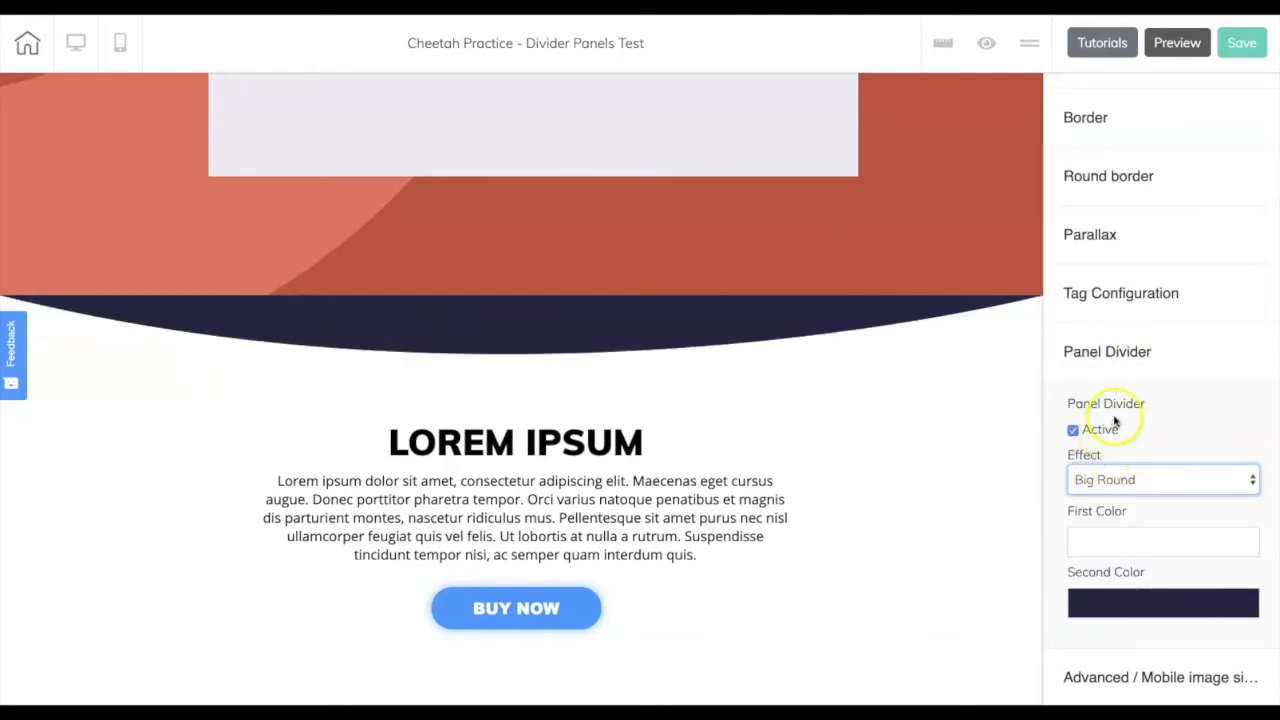
Step: Try the Breaker effect on the orange-red panel's divider, and set the effect to Waves Floating
left_click(1141, 481)
left_click(1138, 496)
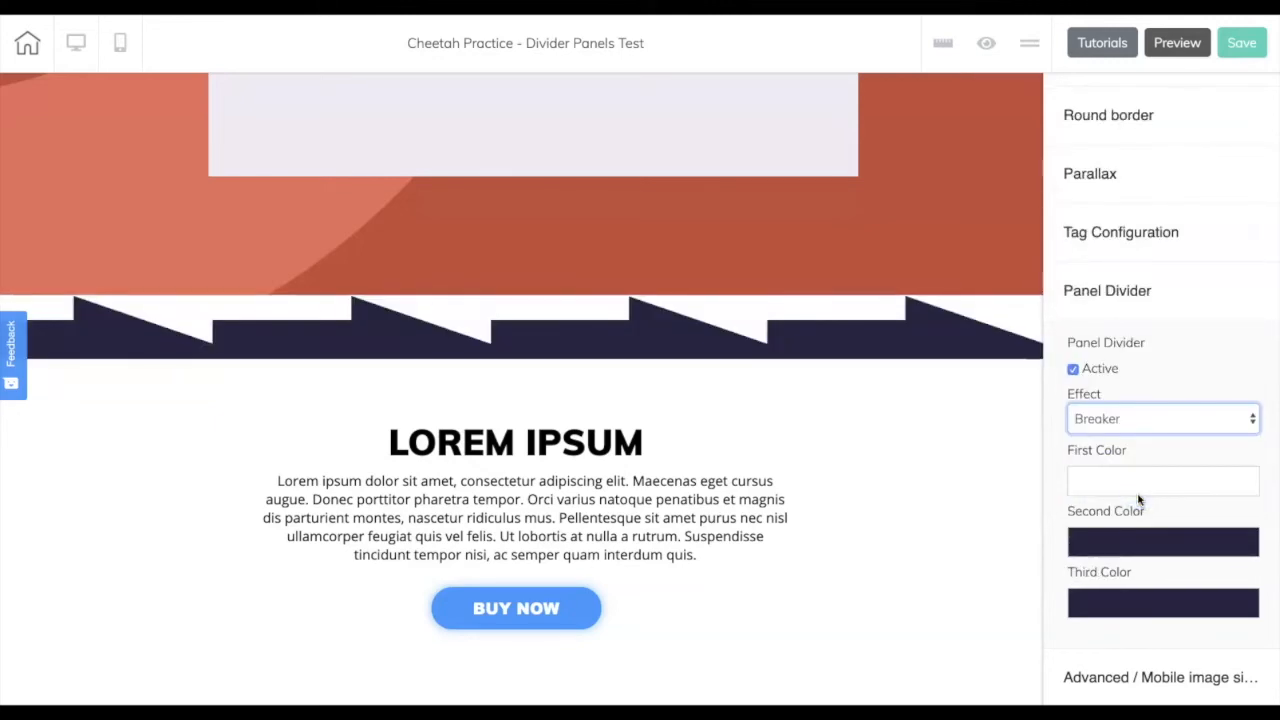
left_click(1140, 420)
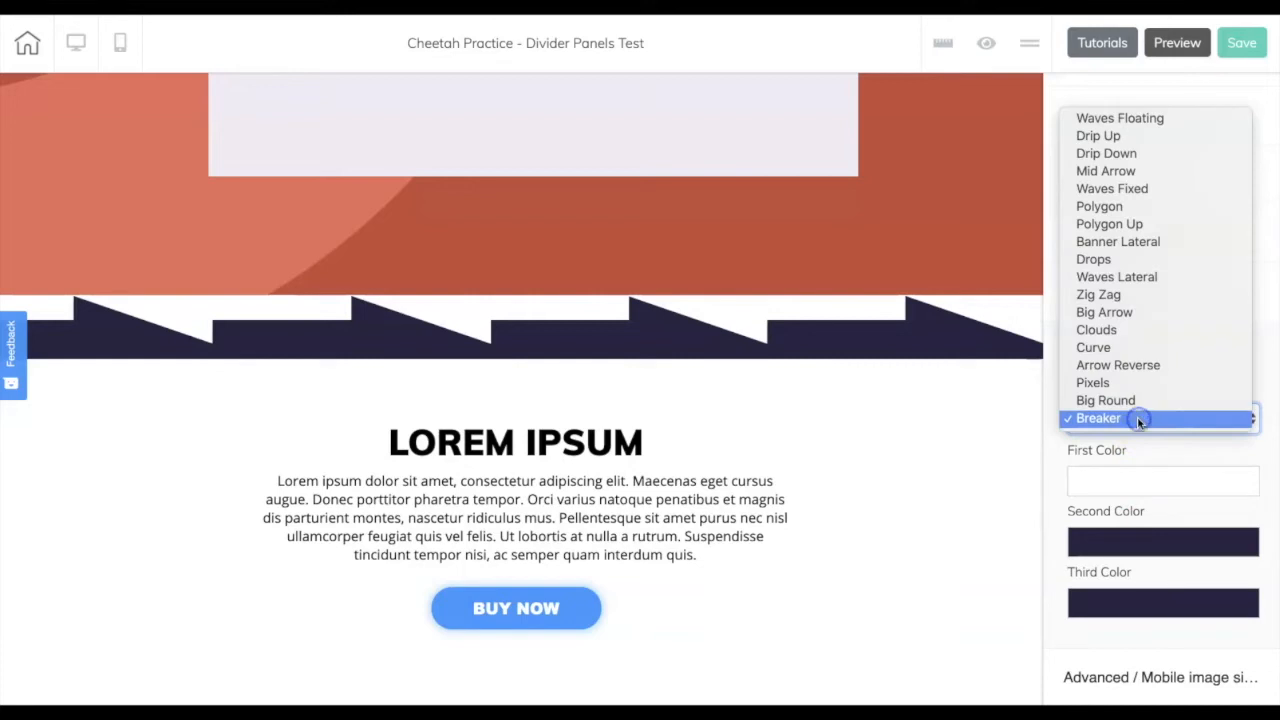
left_click(1137, 119)
scroll(899, 507, "up", 3)
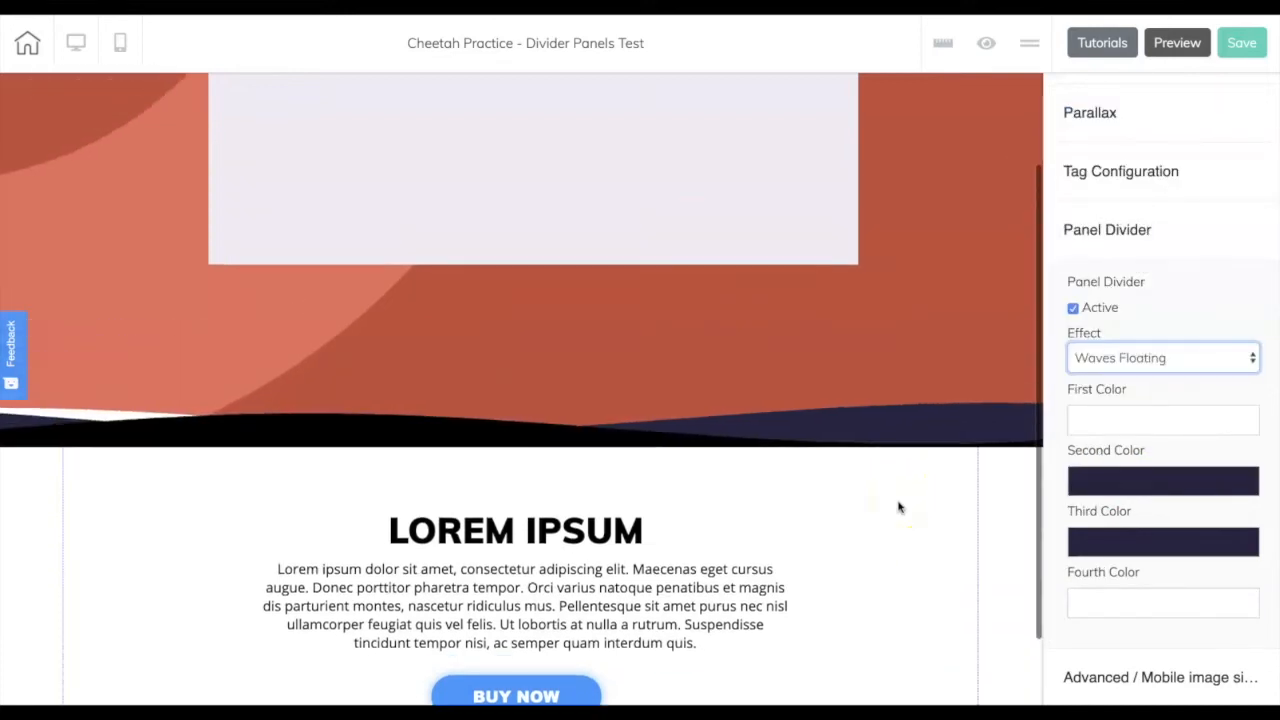
Step: Save the page and publish the site, closing the publishing confirmation
left_click(1255, 50)
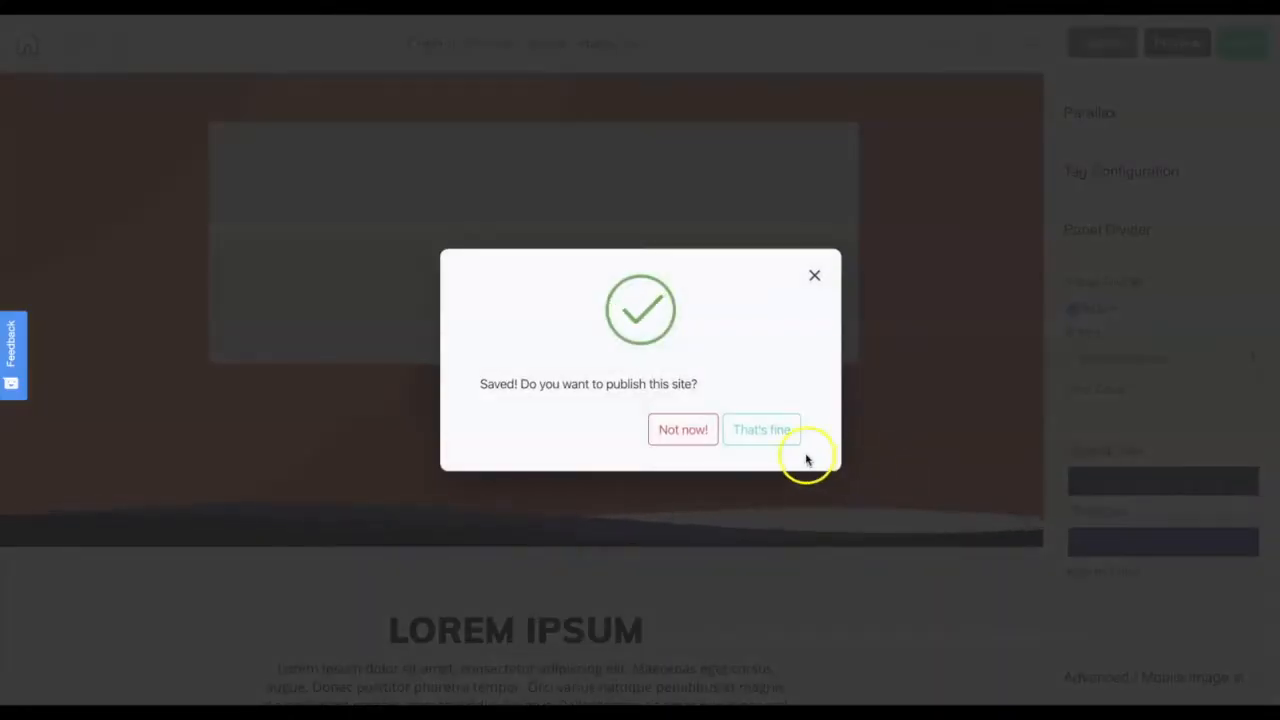
left_click(783, 432)
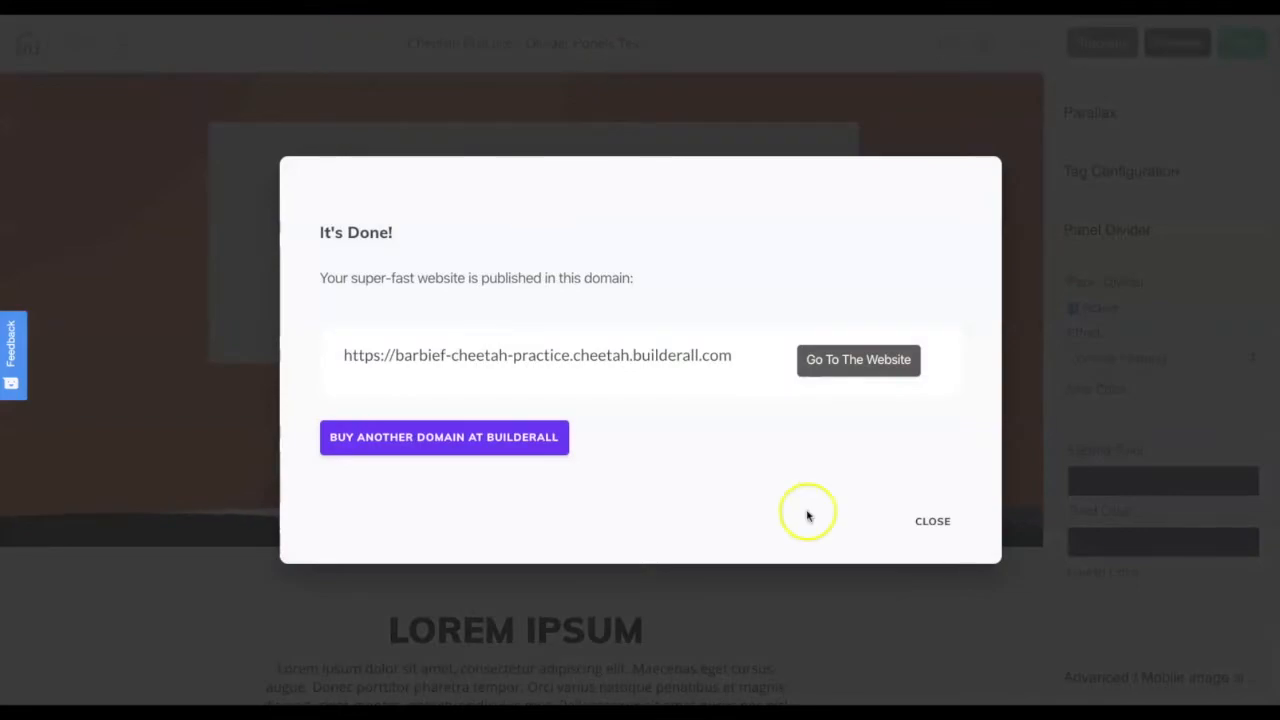
left_click(930, 524)
Step: Open the live Divider Panels Test page from the site's page list and examine its panel divider
left_click(29, 43)
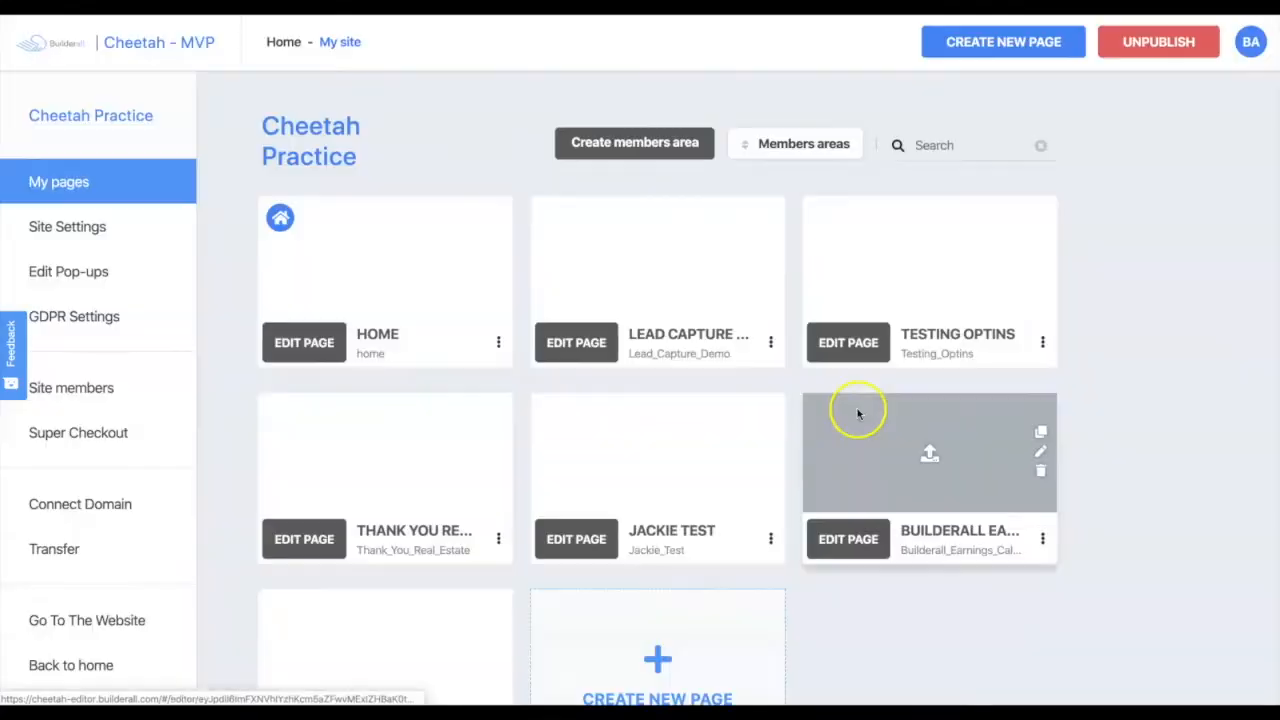
scroll(786, 409, "down", 1)
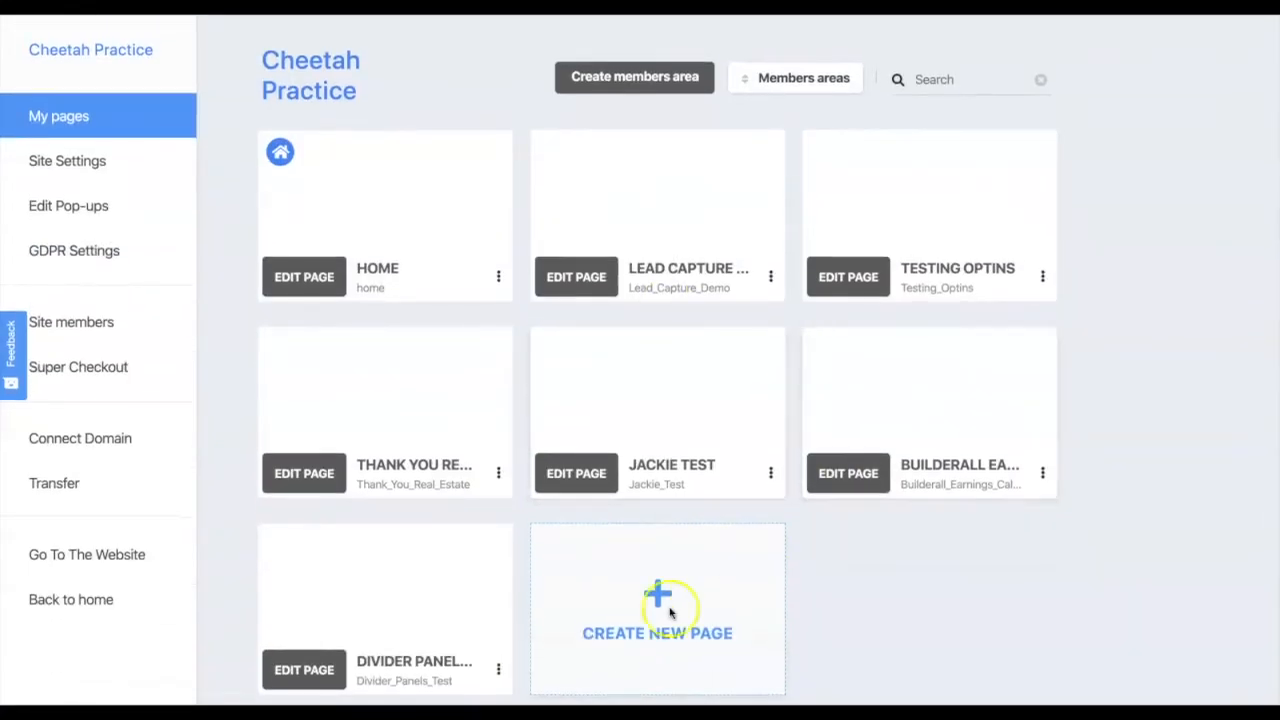
left_click(498, 668)
left_click(528, 597)
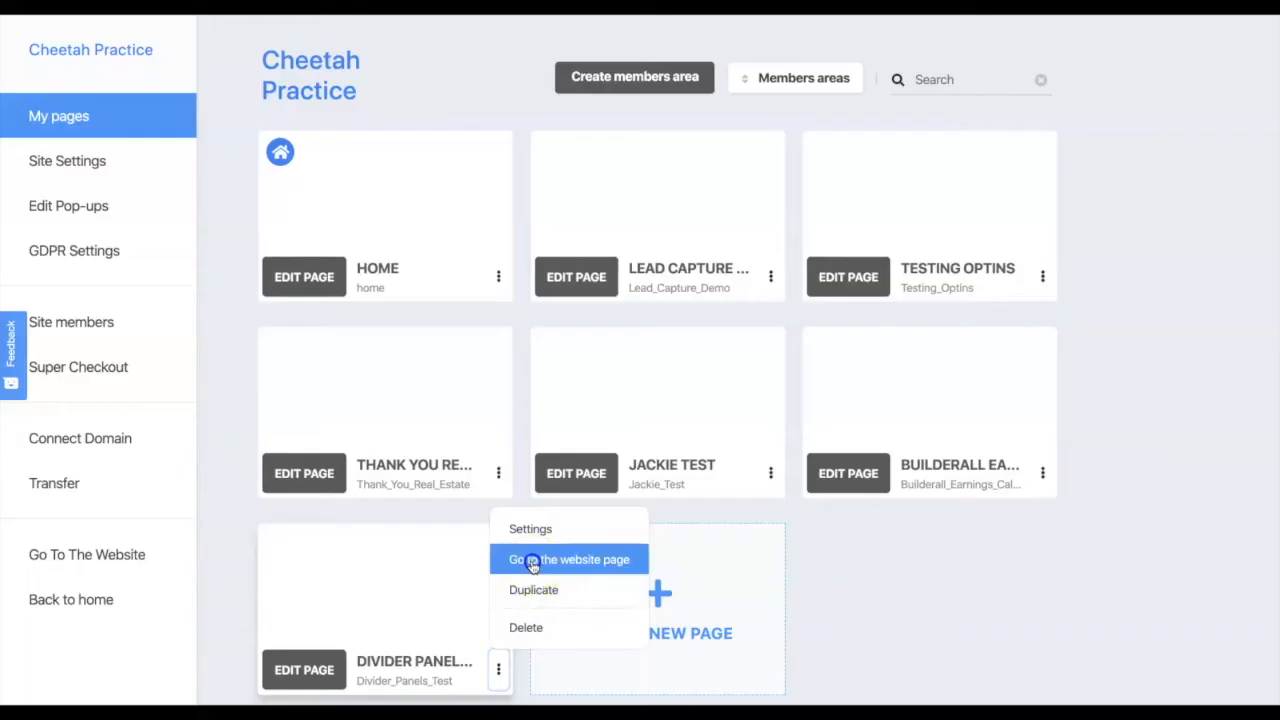
left_click(528, 562)
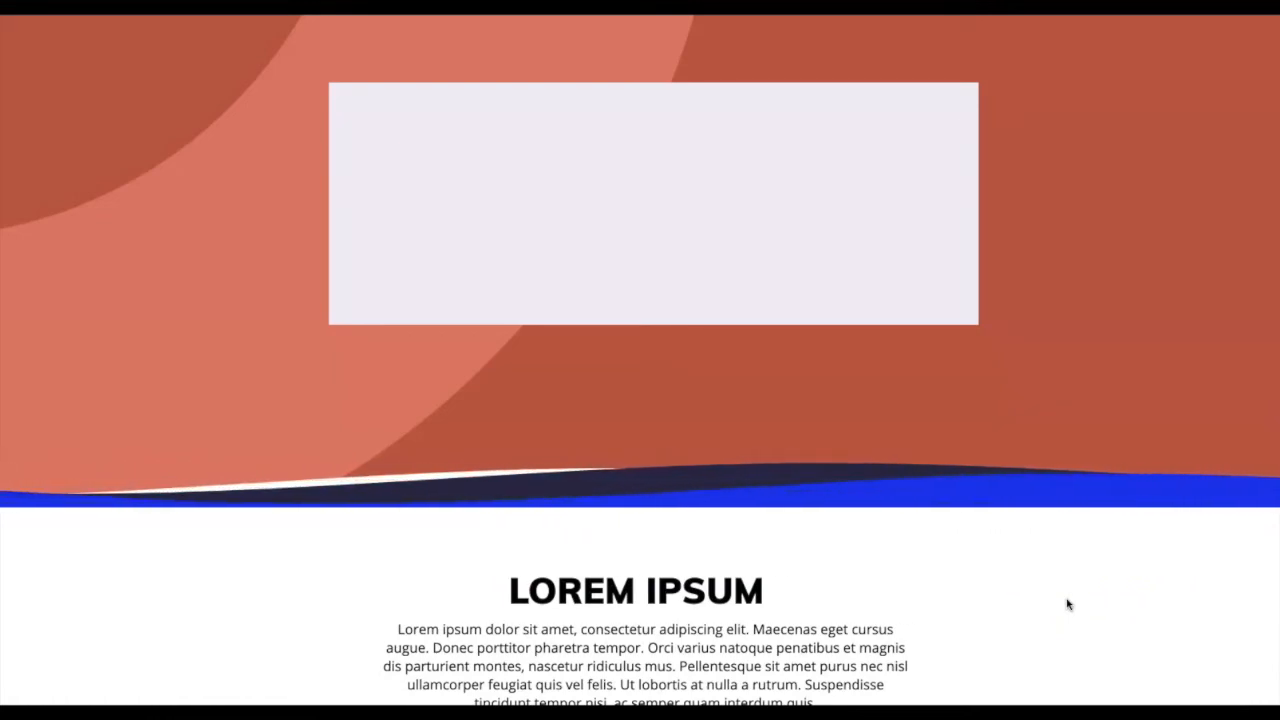
scroll(1067, 604, "down", 2)
scroll(1067, 604, "up", 2)
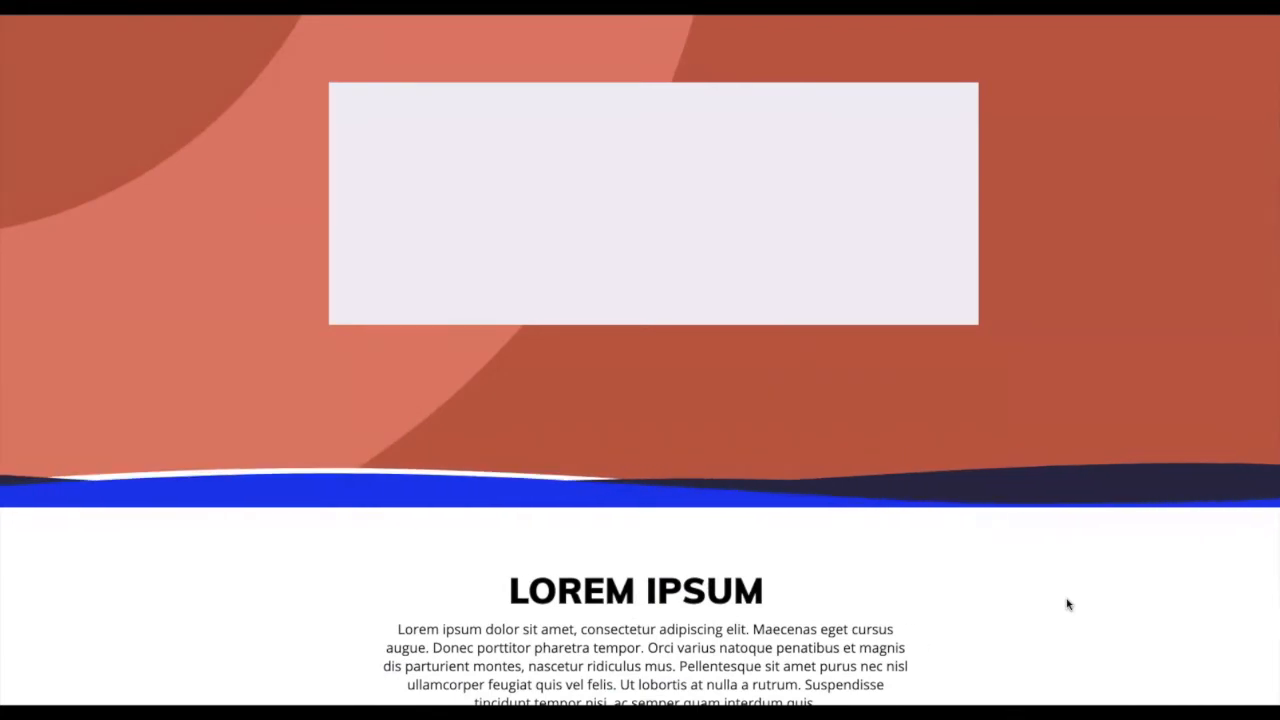